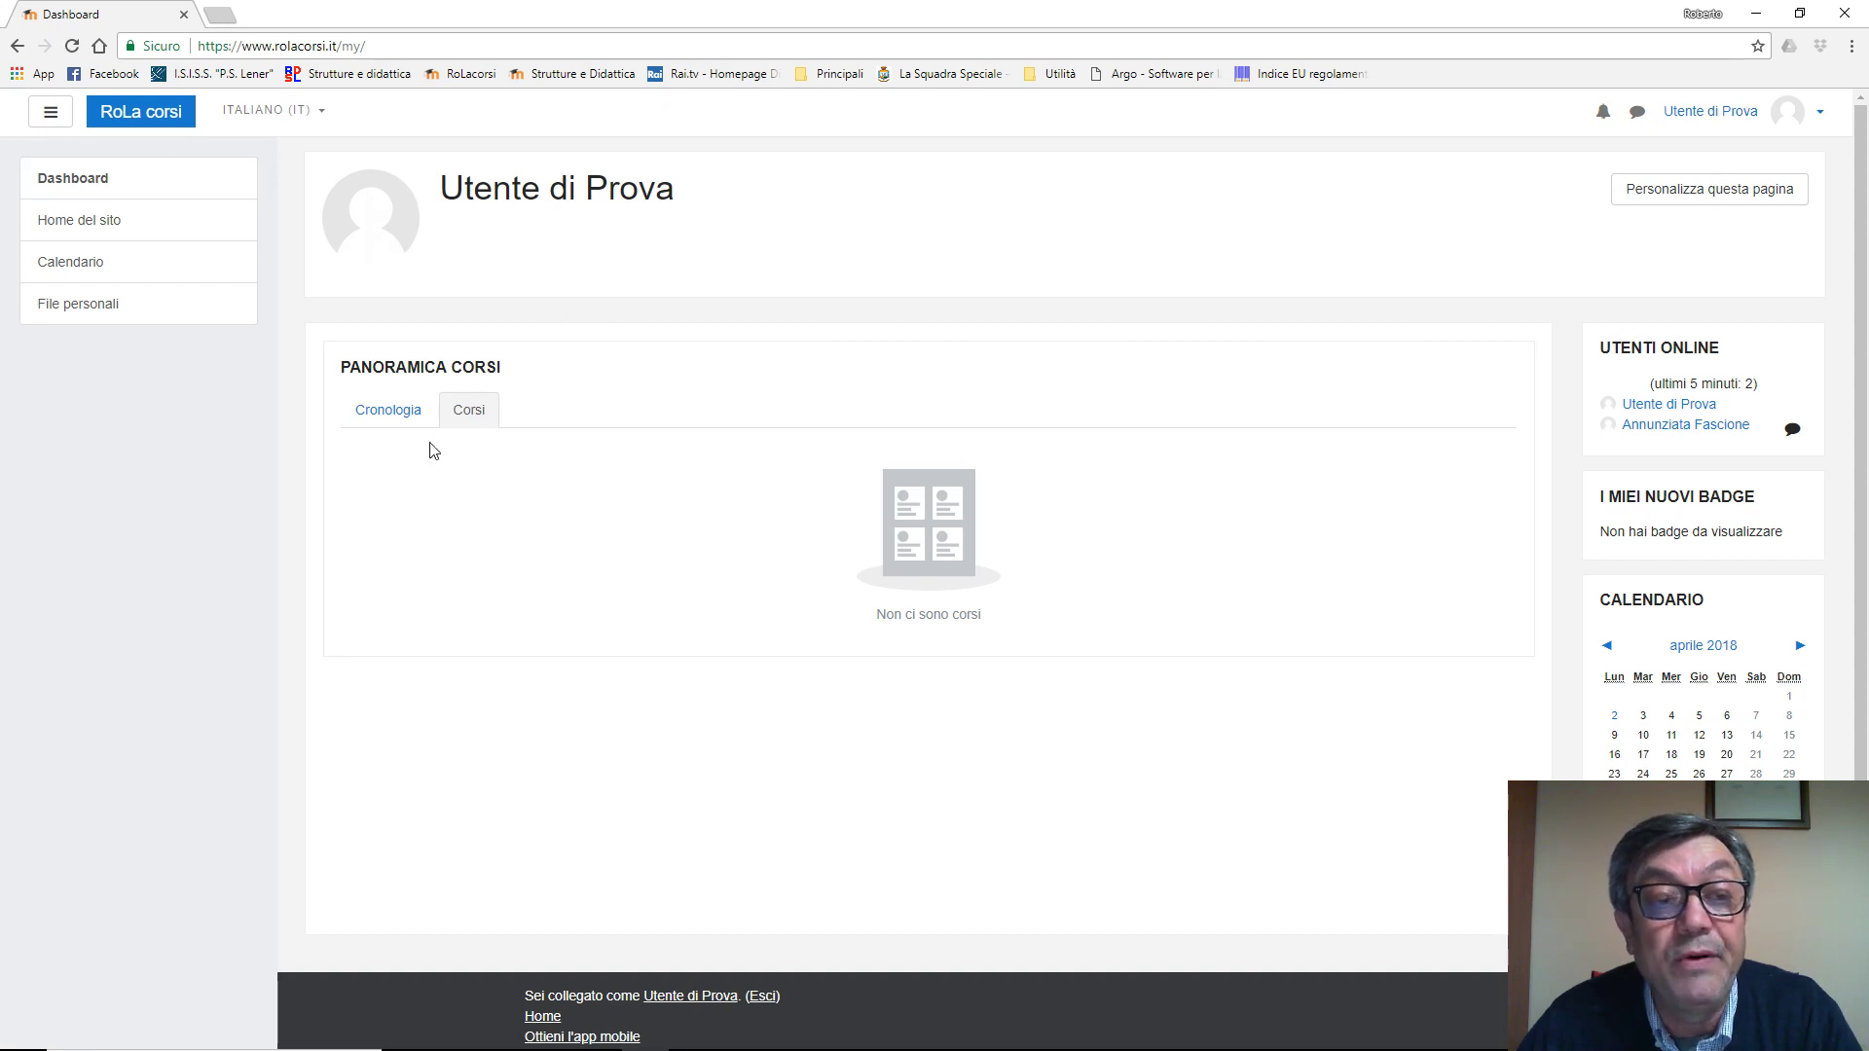
Review the Cronologia and Corsi views of the course overview and the calendar block on the dashboard.
{"action": "left_click", "coordinate": [407, 421]}
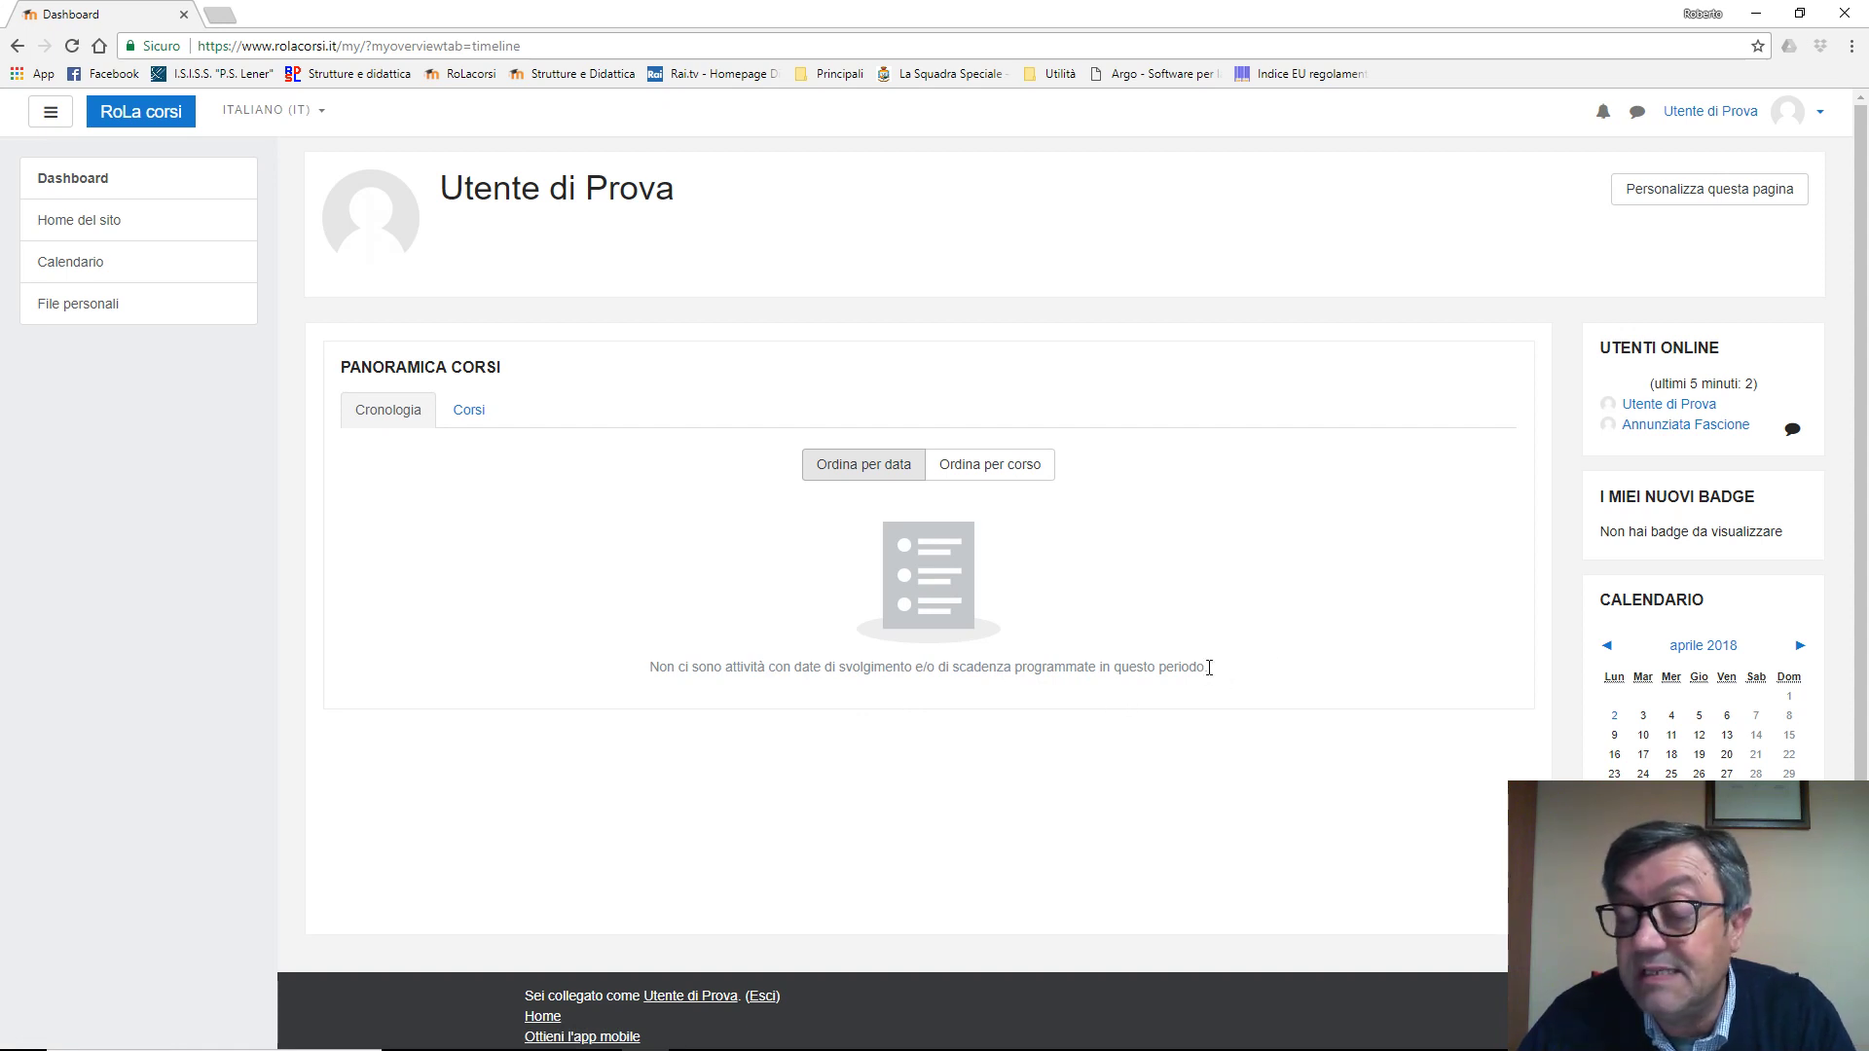
{"action": "left_click", "coordinate": [472, 418]}
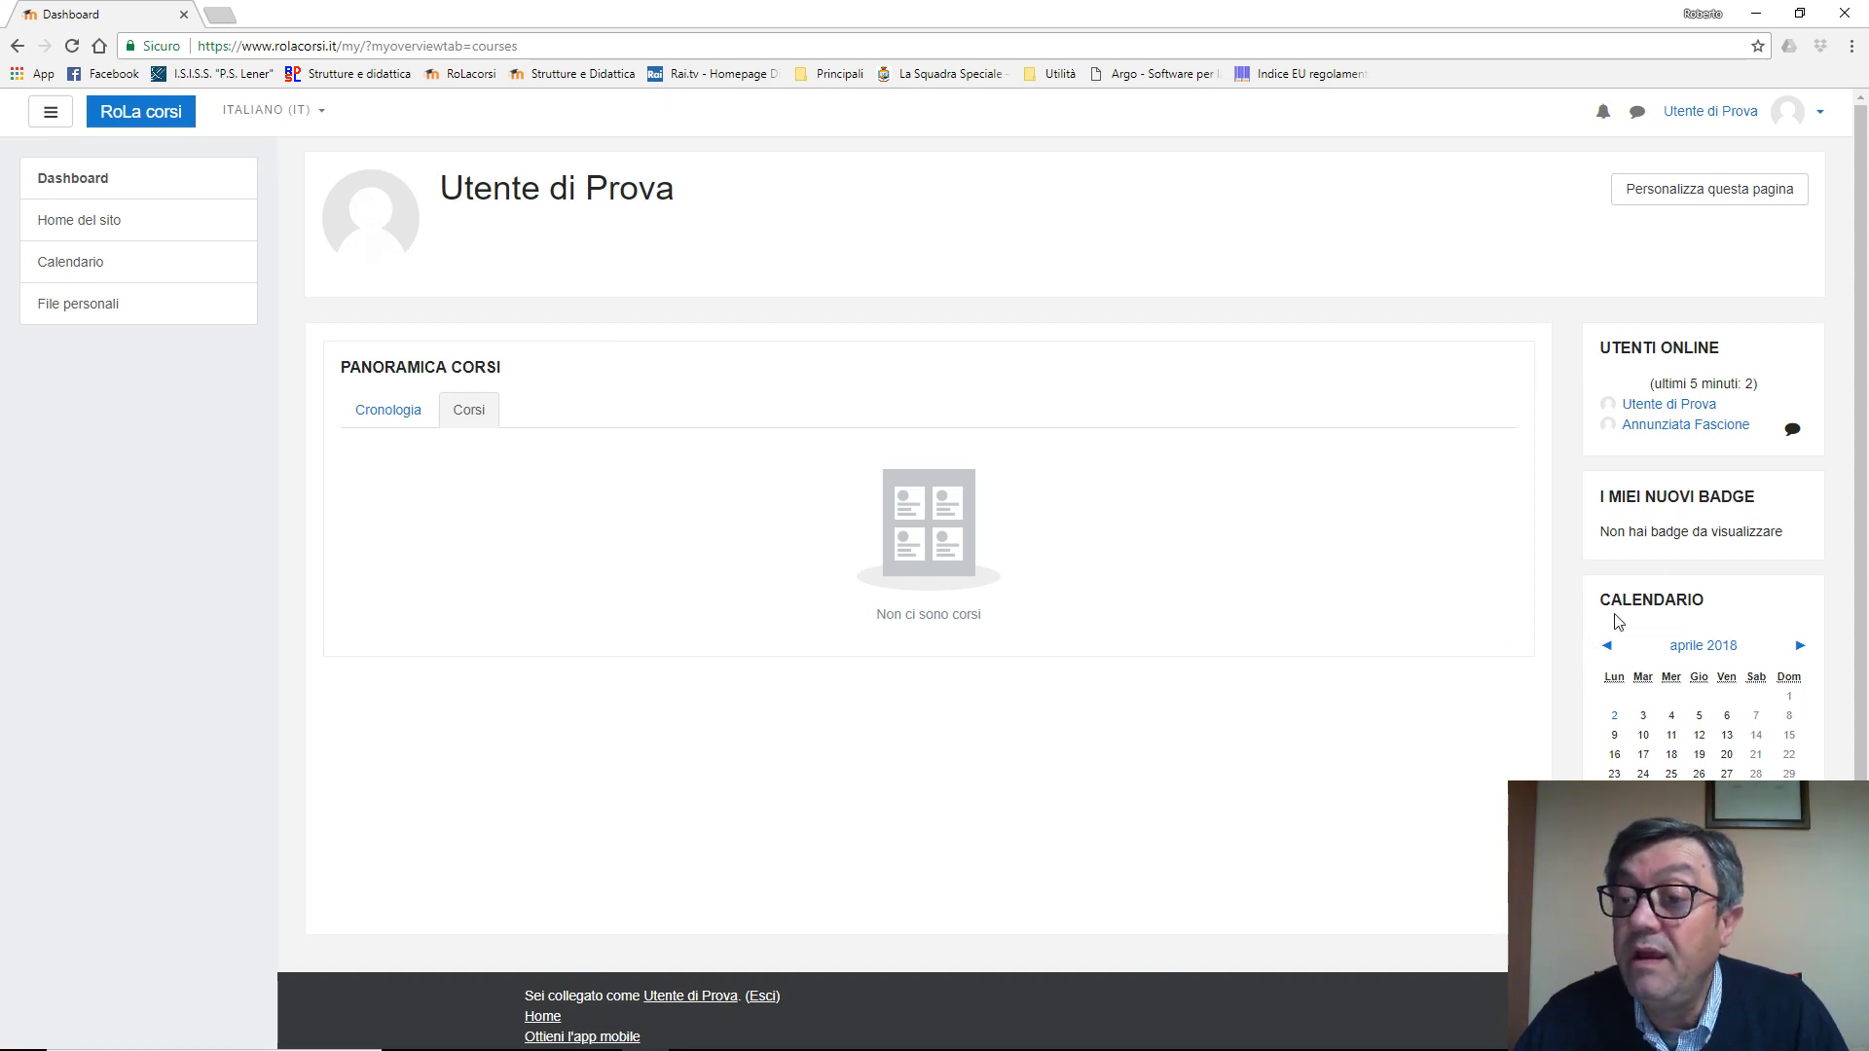
{"action": "scroll", "coordinate": [1674, 625], "scroll_direction": "down", "scroll_amount": 1}
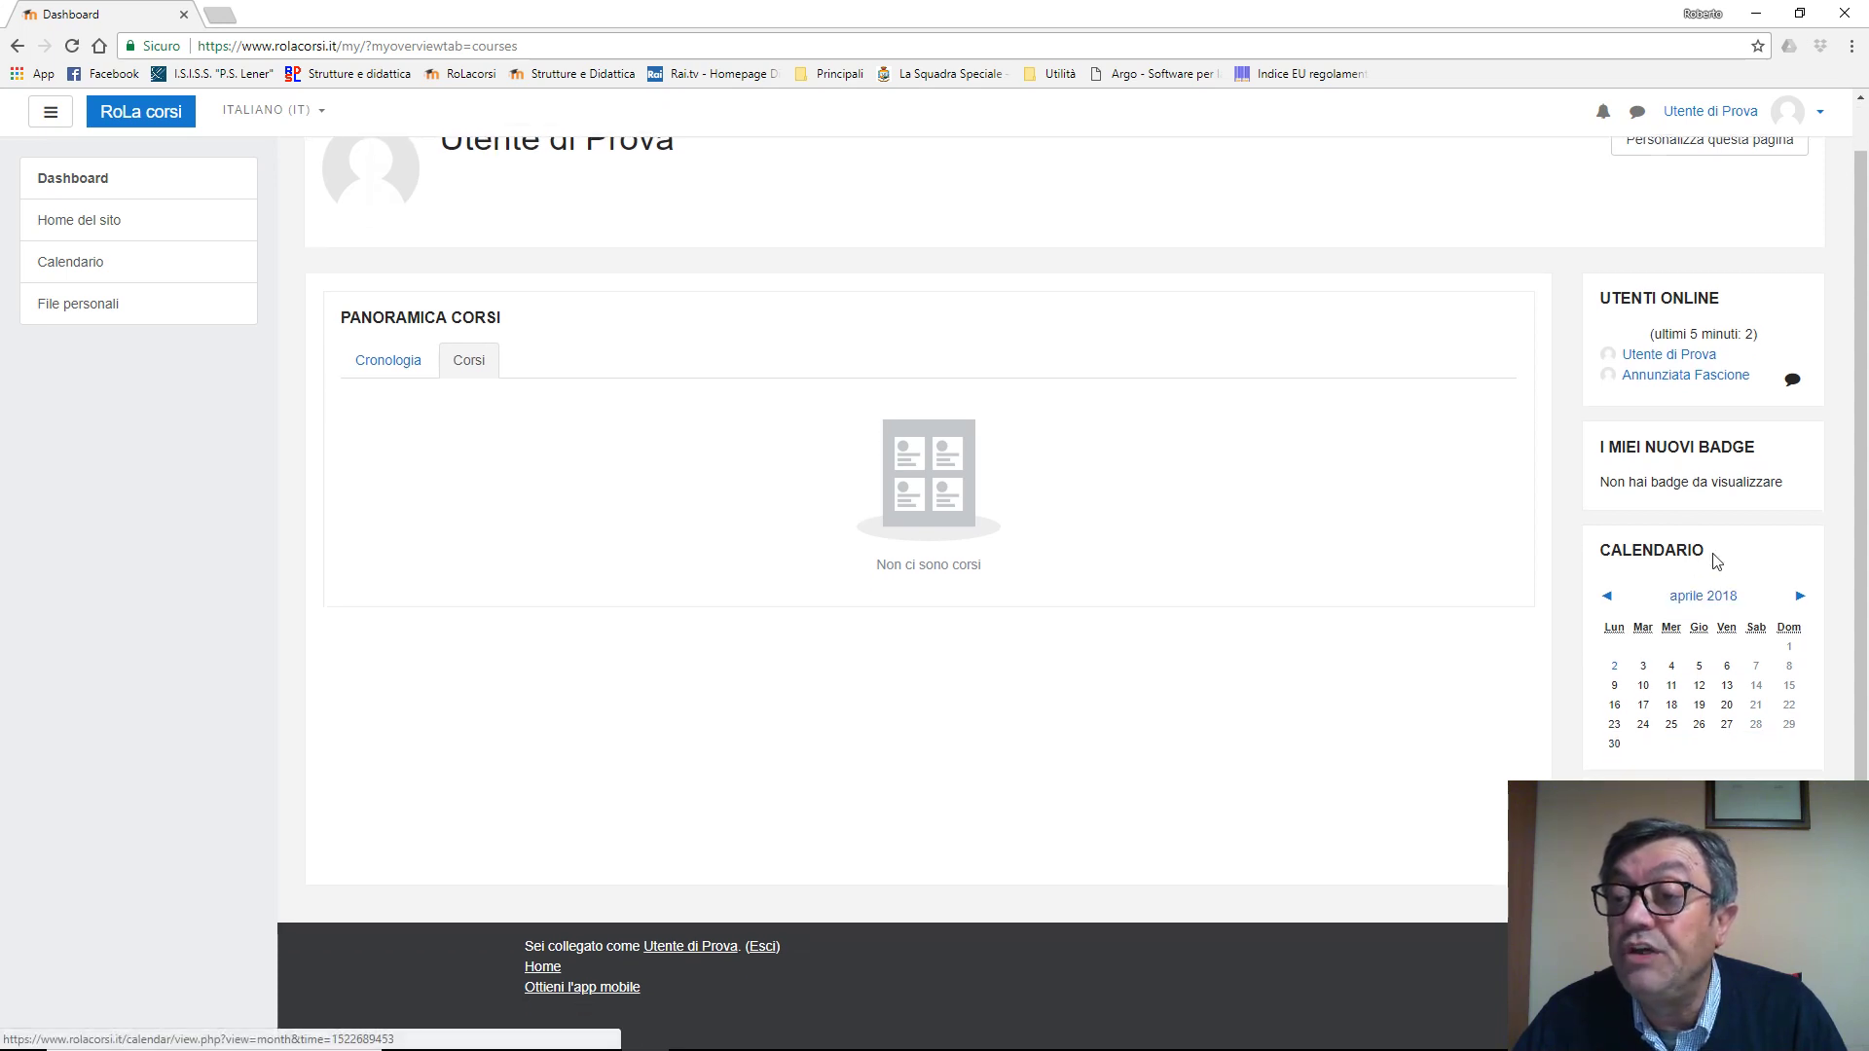
{"action": "scroll", "coordinate": [1655, 557], "scroll_direction": "up", "scroll_amount": 1}
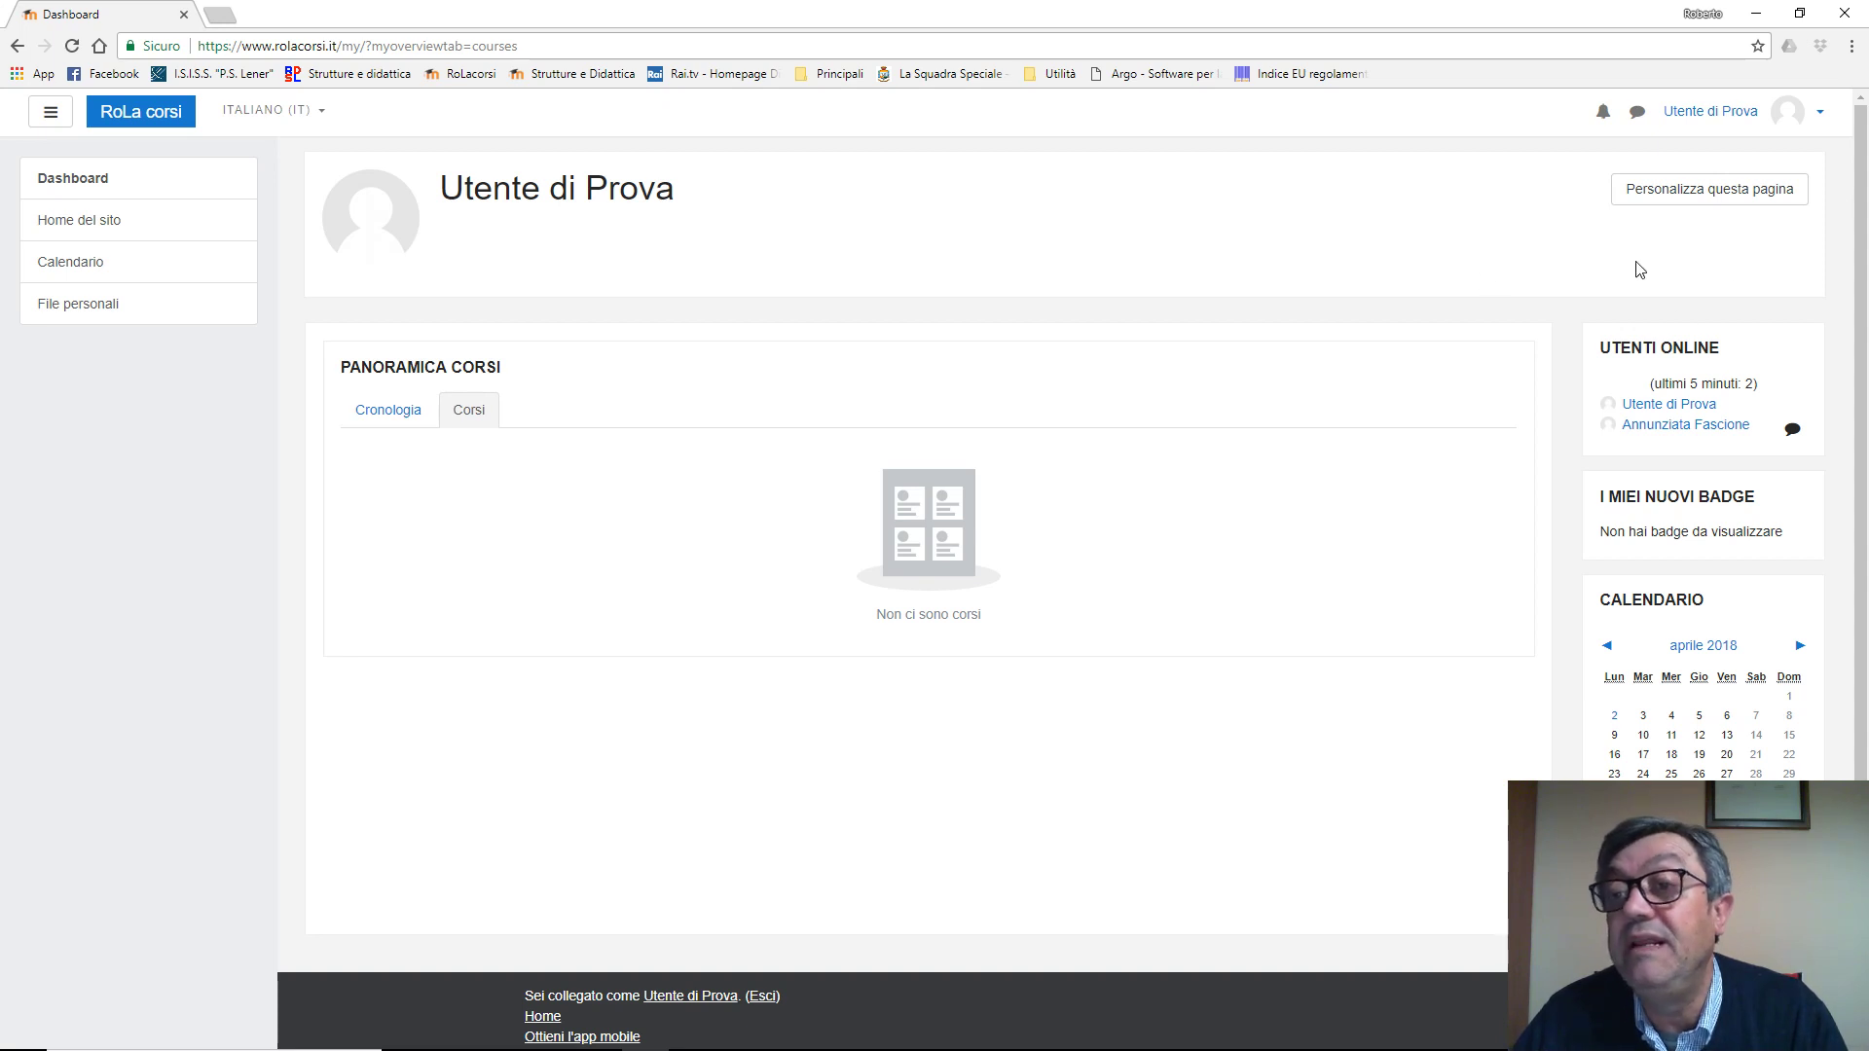
Turn on dashboard customisation and review the Piani di formazione block's actions and the list of blocks available to add.
{"action": "left_click", "coordinate": [1715, 200]}
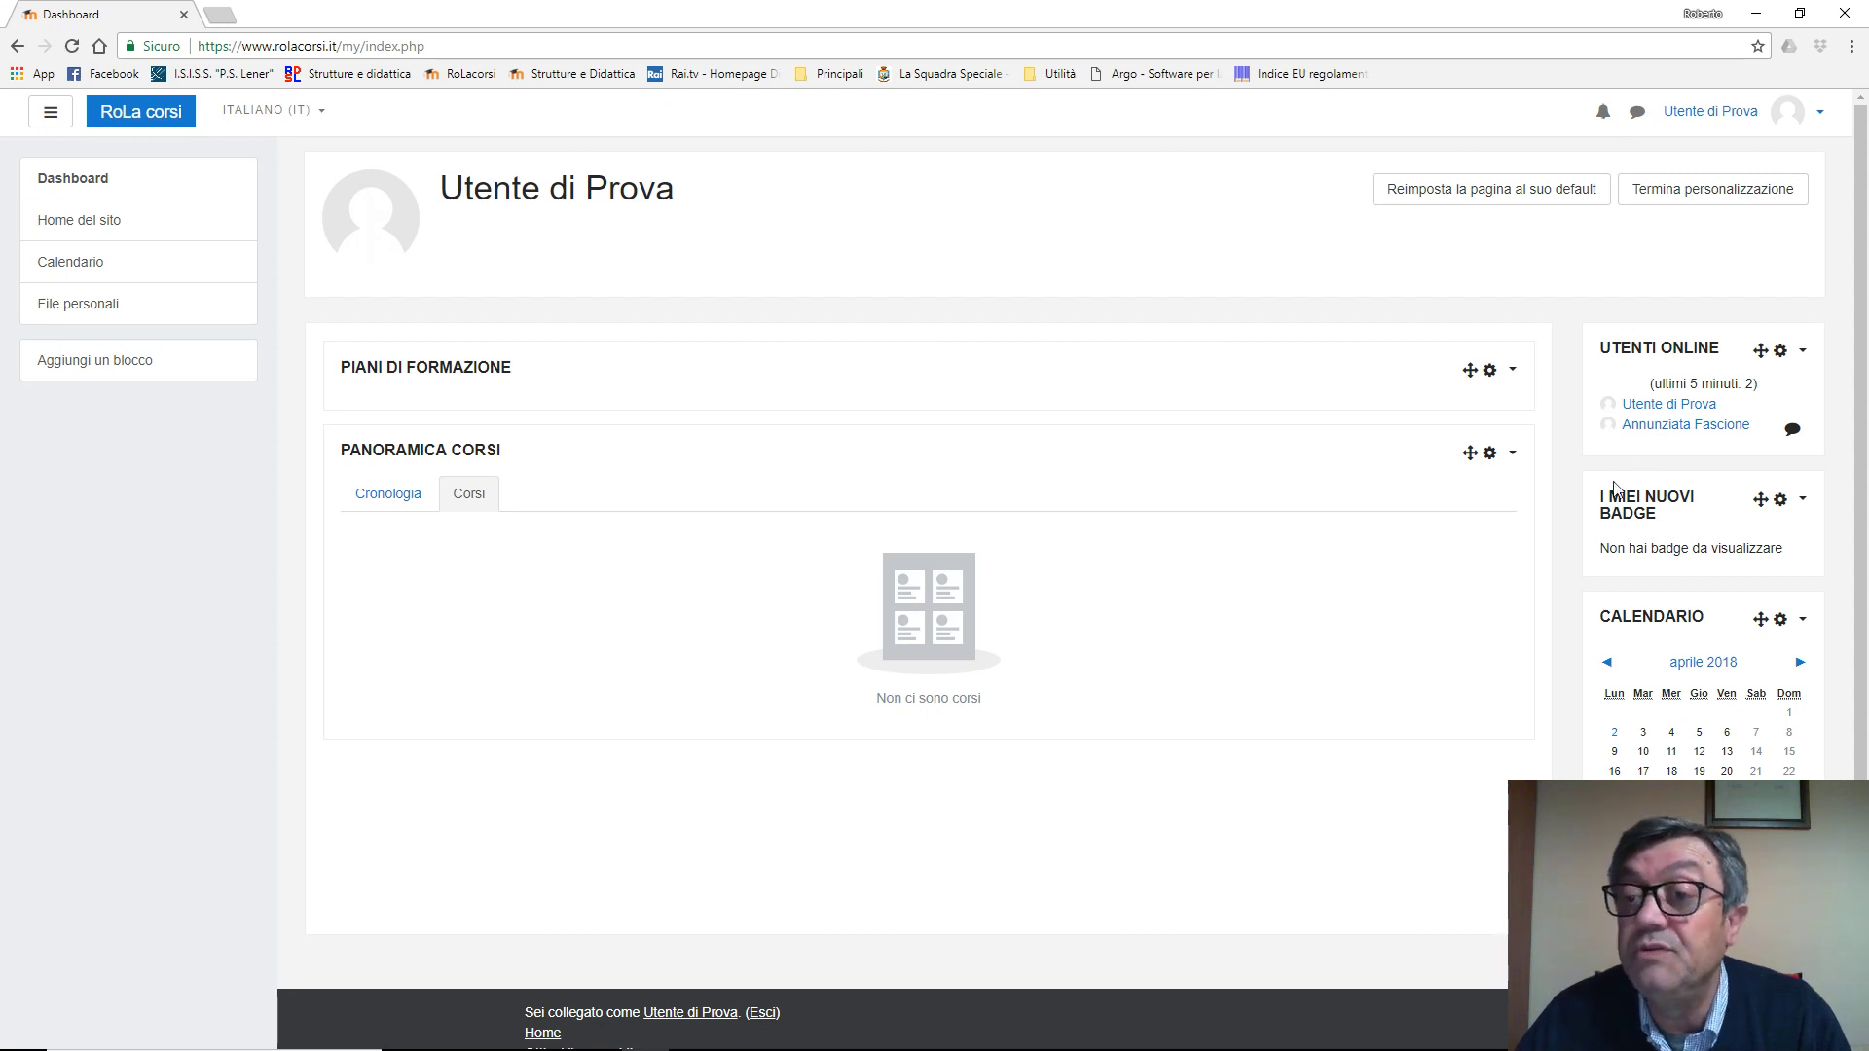
{"action": "left_click", "coordinate": [1516, 374]}
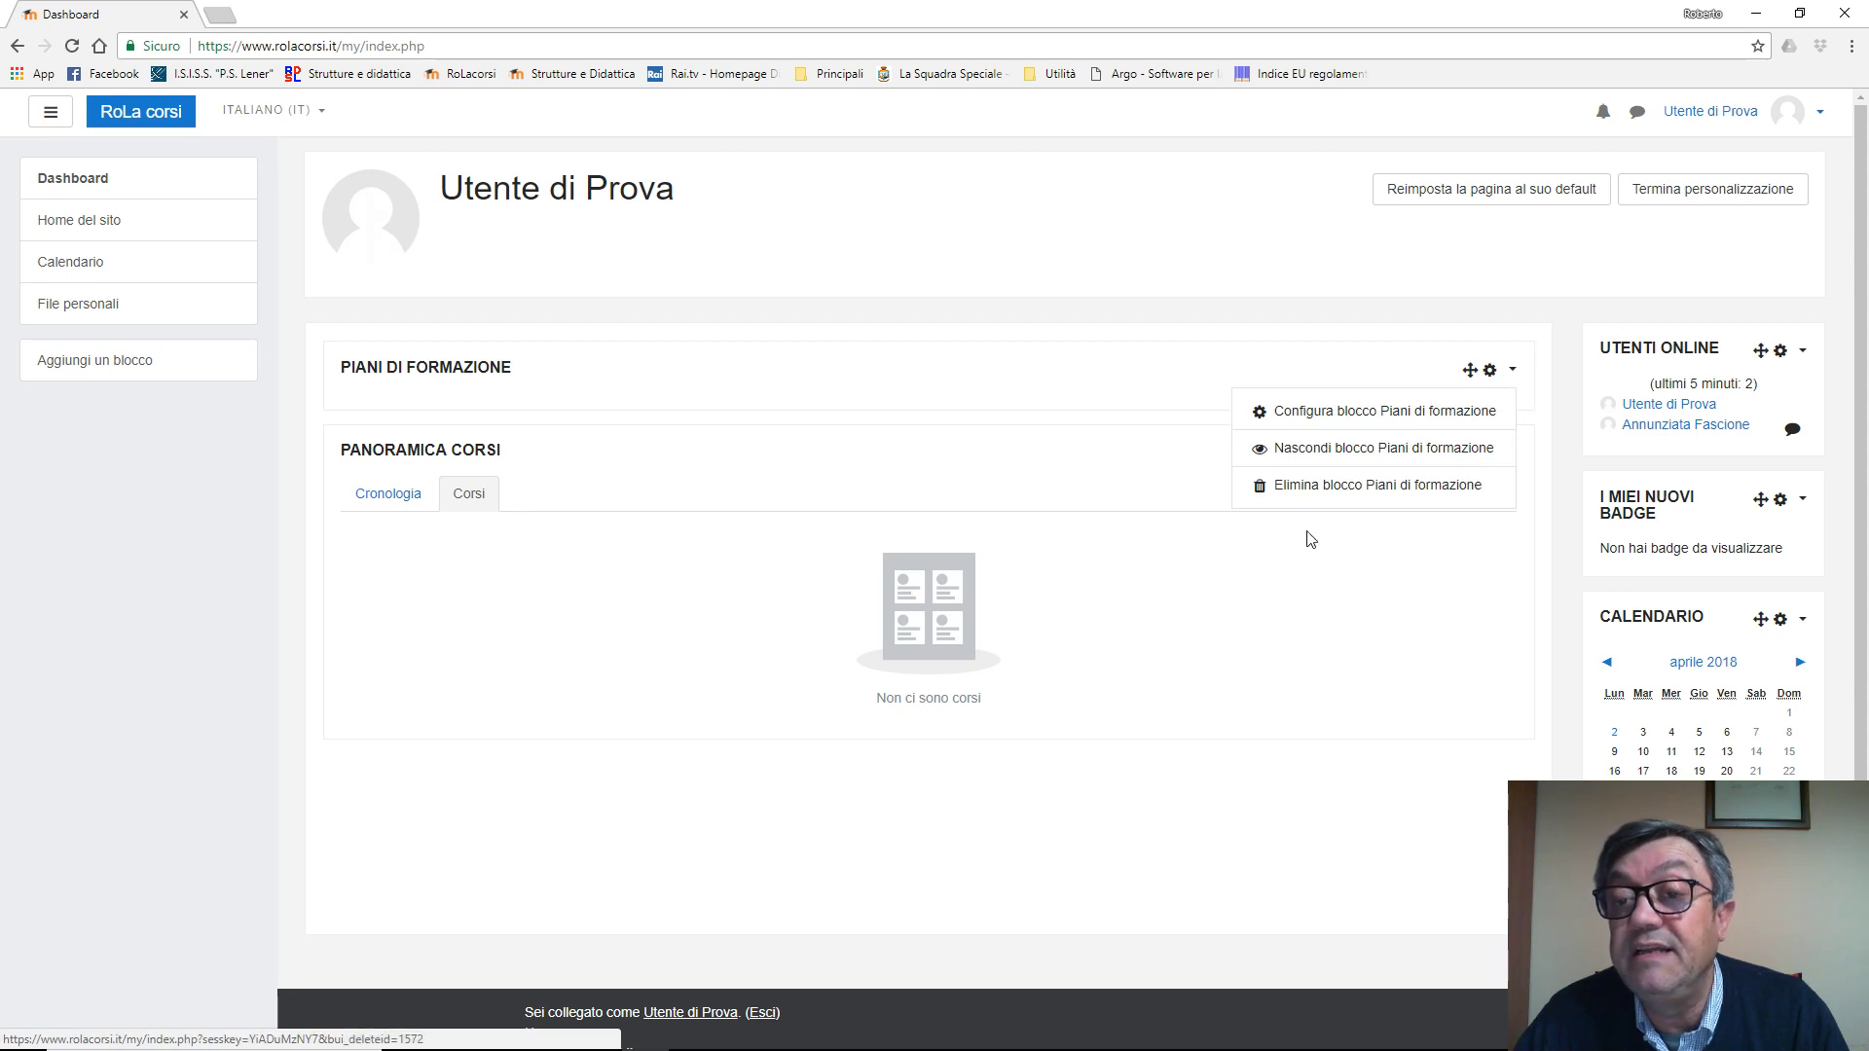
{"action": "left_click", "coordinate": [1497, 318]}
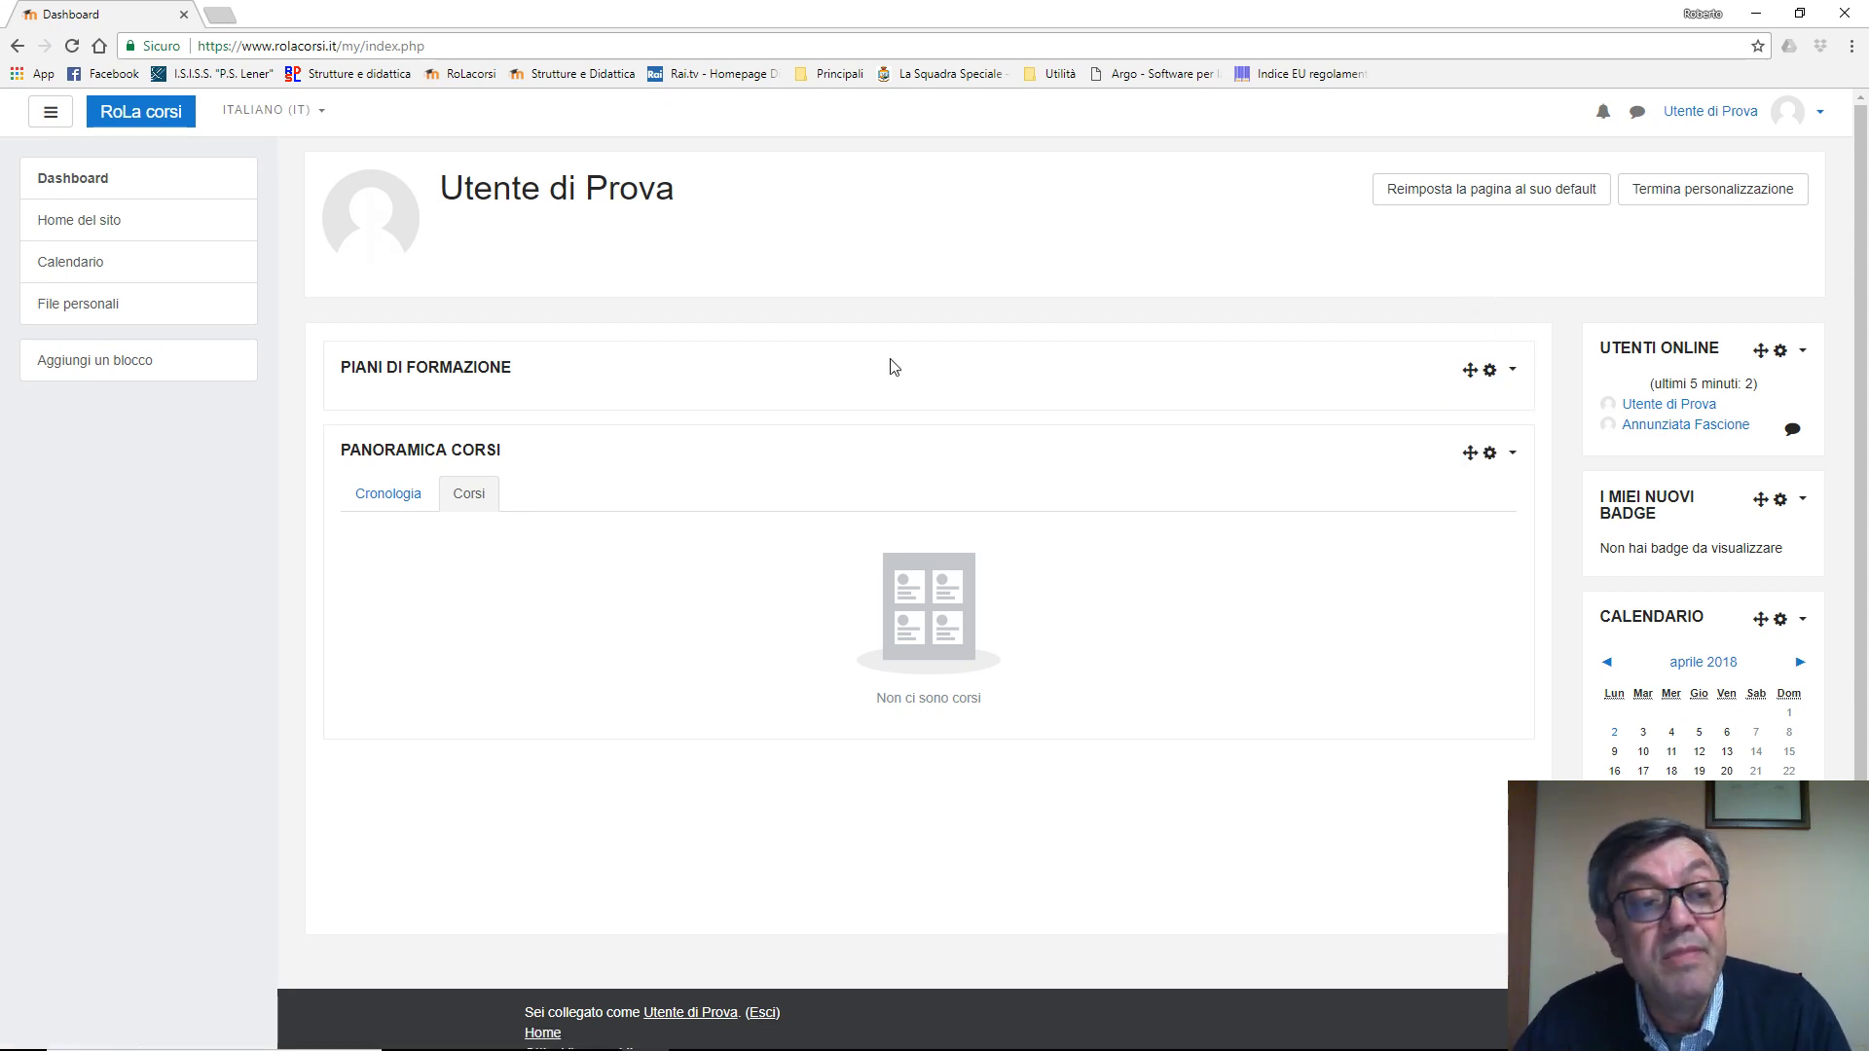
{"action": "left_click", "coordinate": [103, 371]}
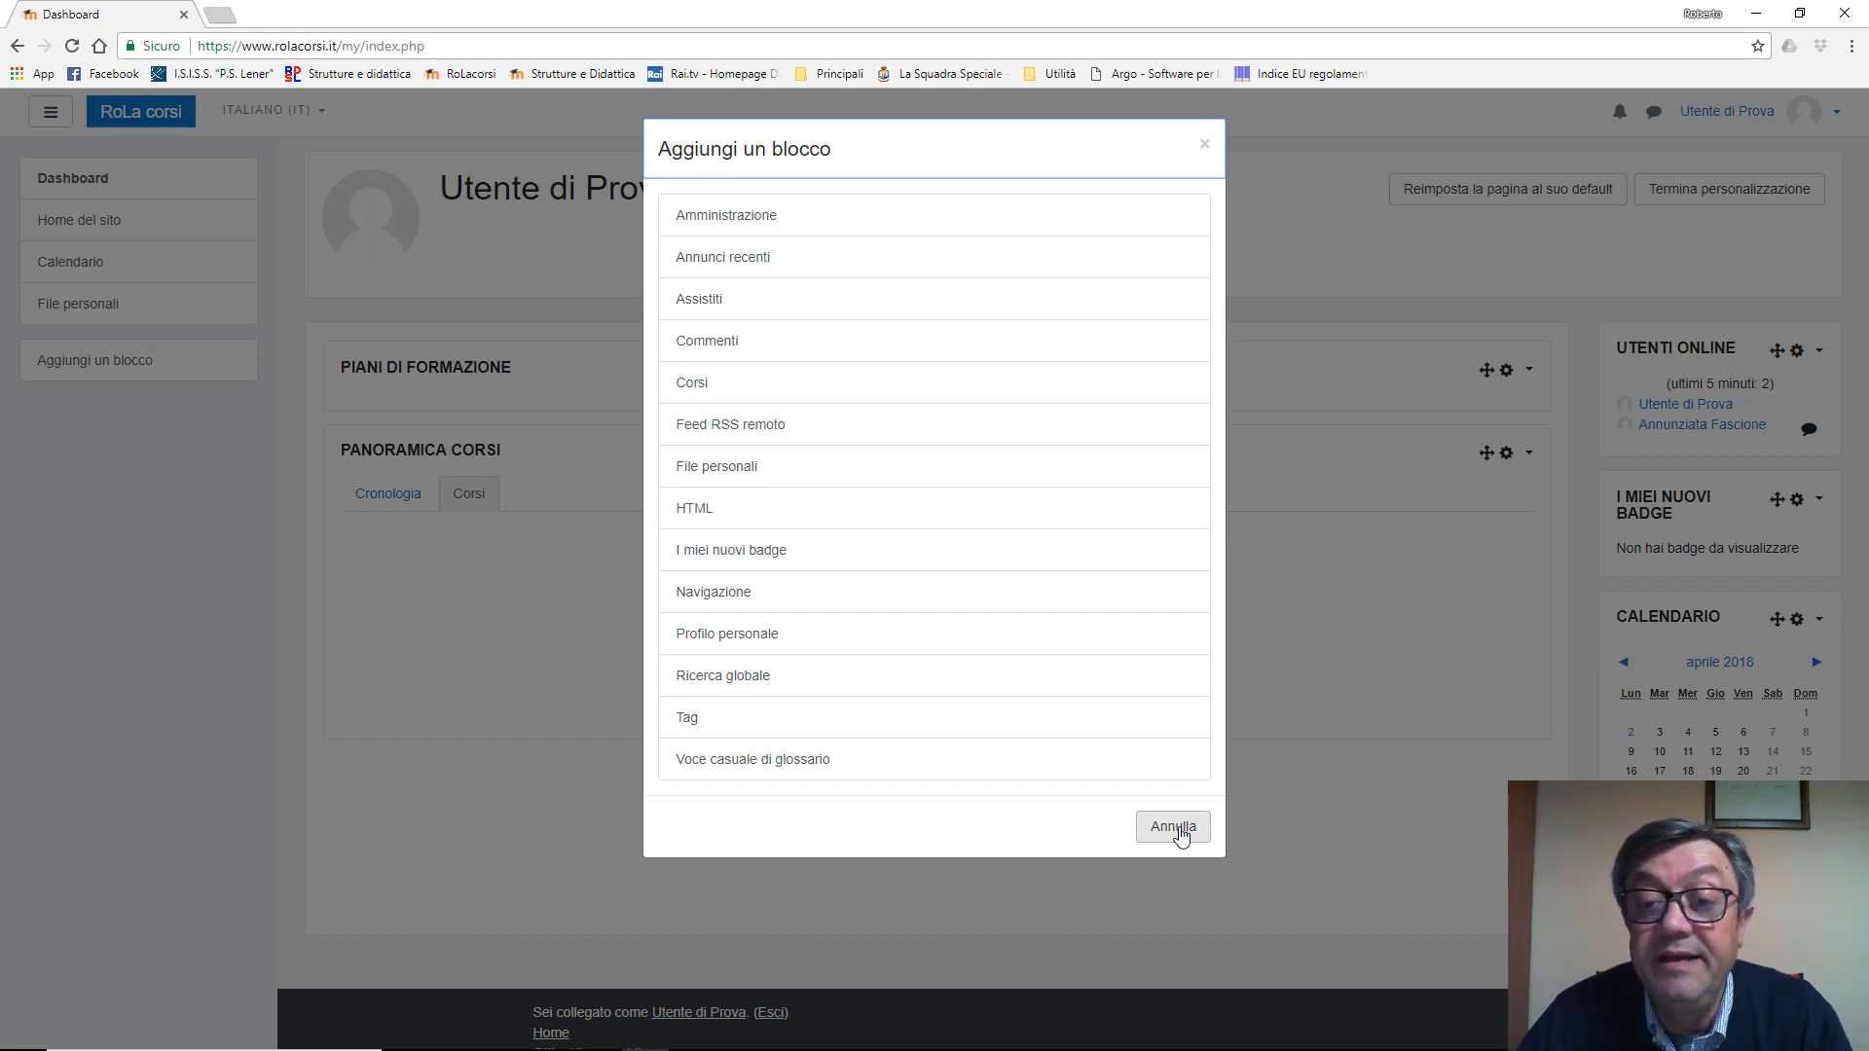
{"action": "left_click", "coordinate": [1176, 830]}
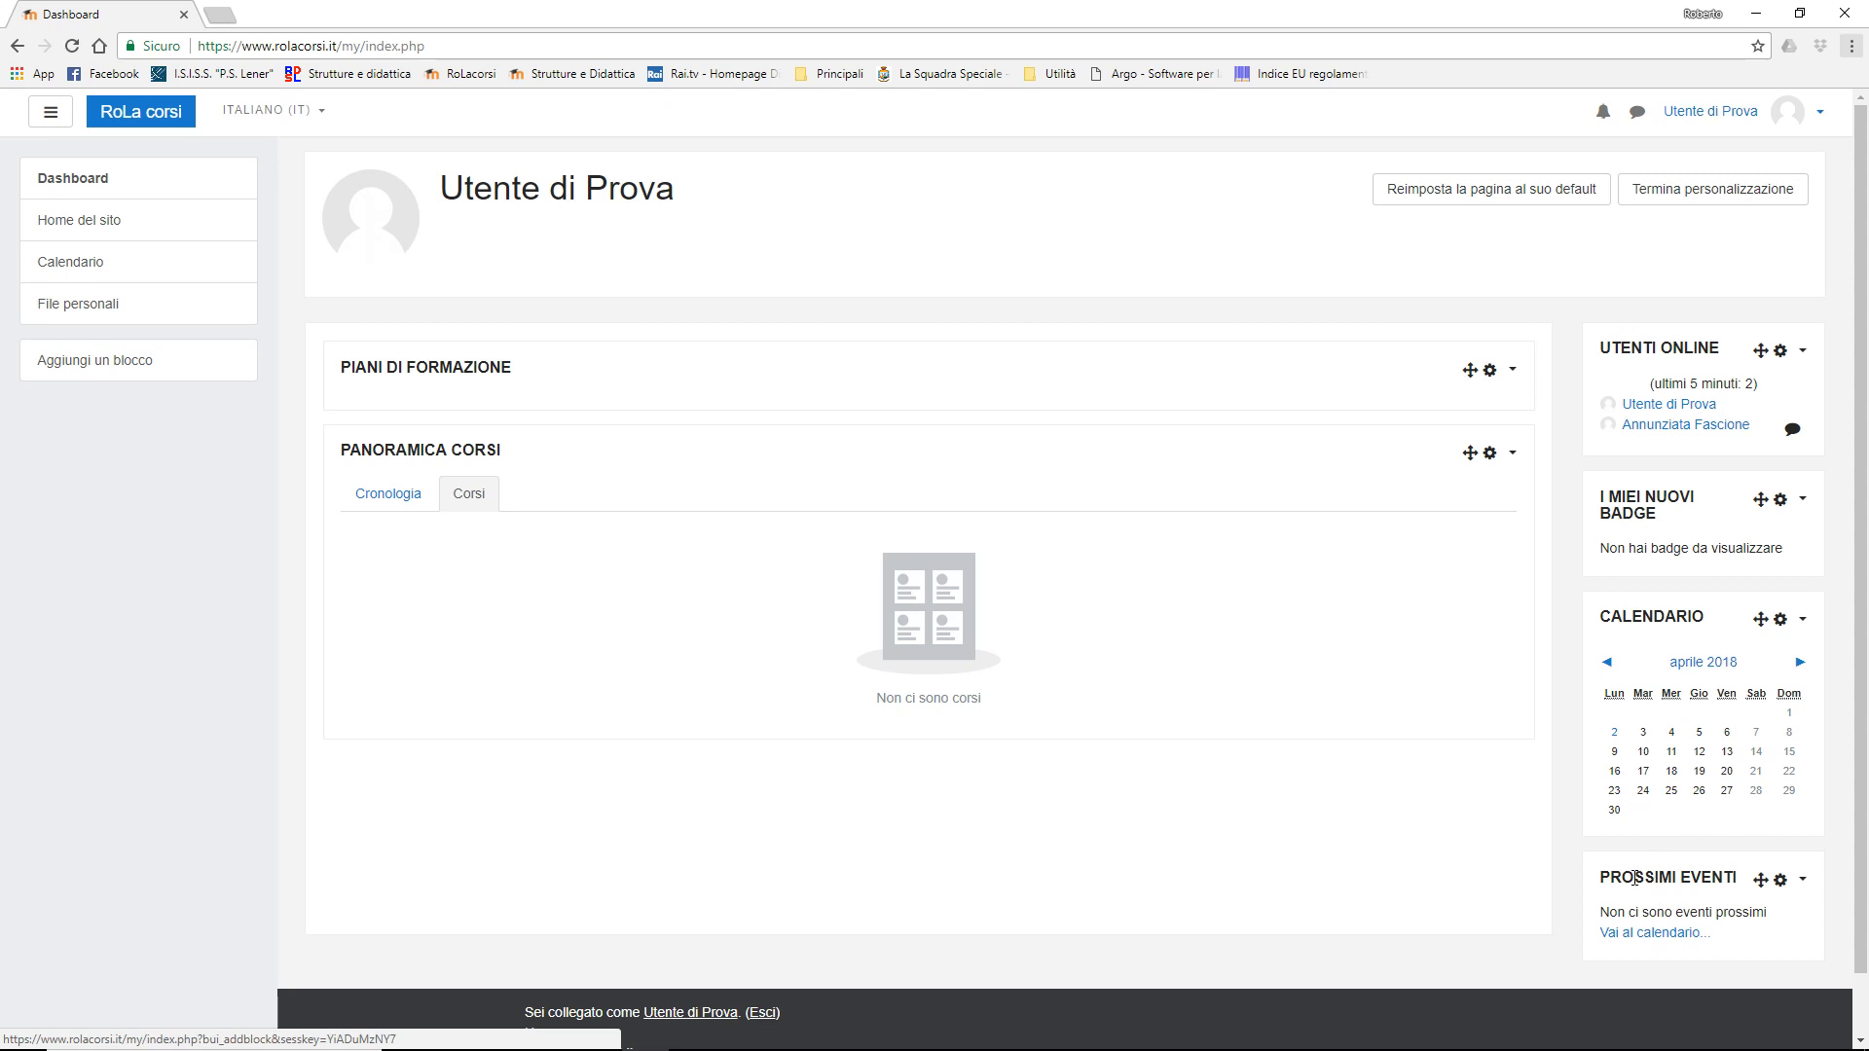
Move the Prossimi eventi block directly under Utenti online and I miei nuovi badge below Calendario, and finish customising the dashboard.
{"action": "left_click_drag", "start_coordinate": [1757, 876], "coordinate": [1752, 485]}
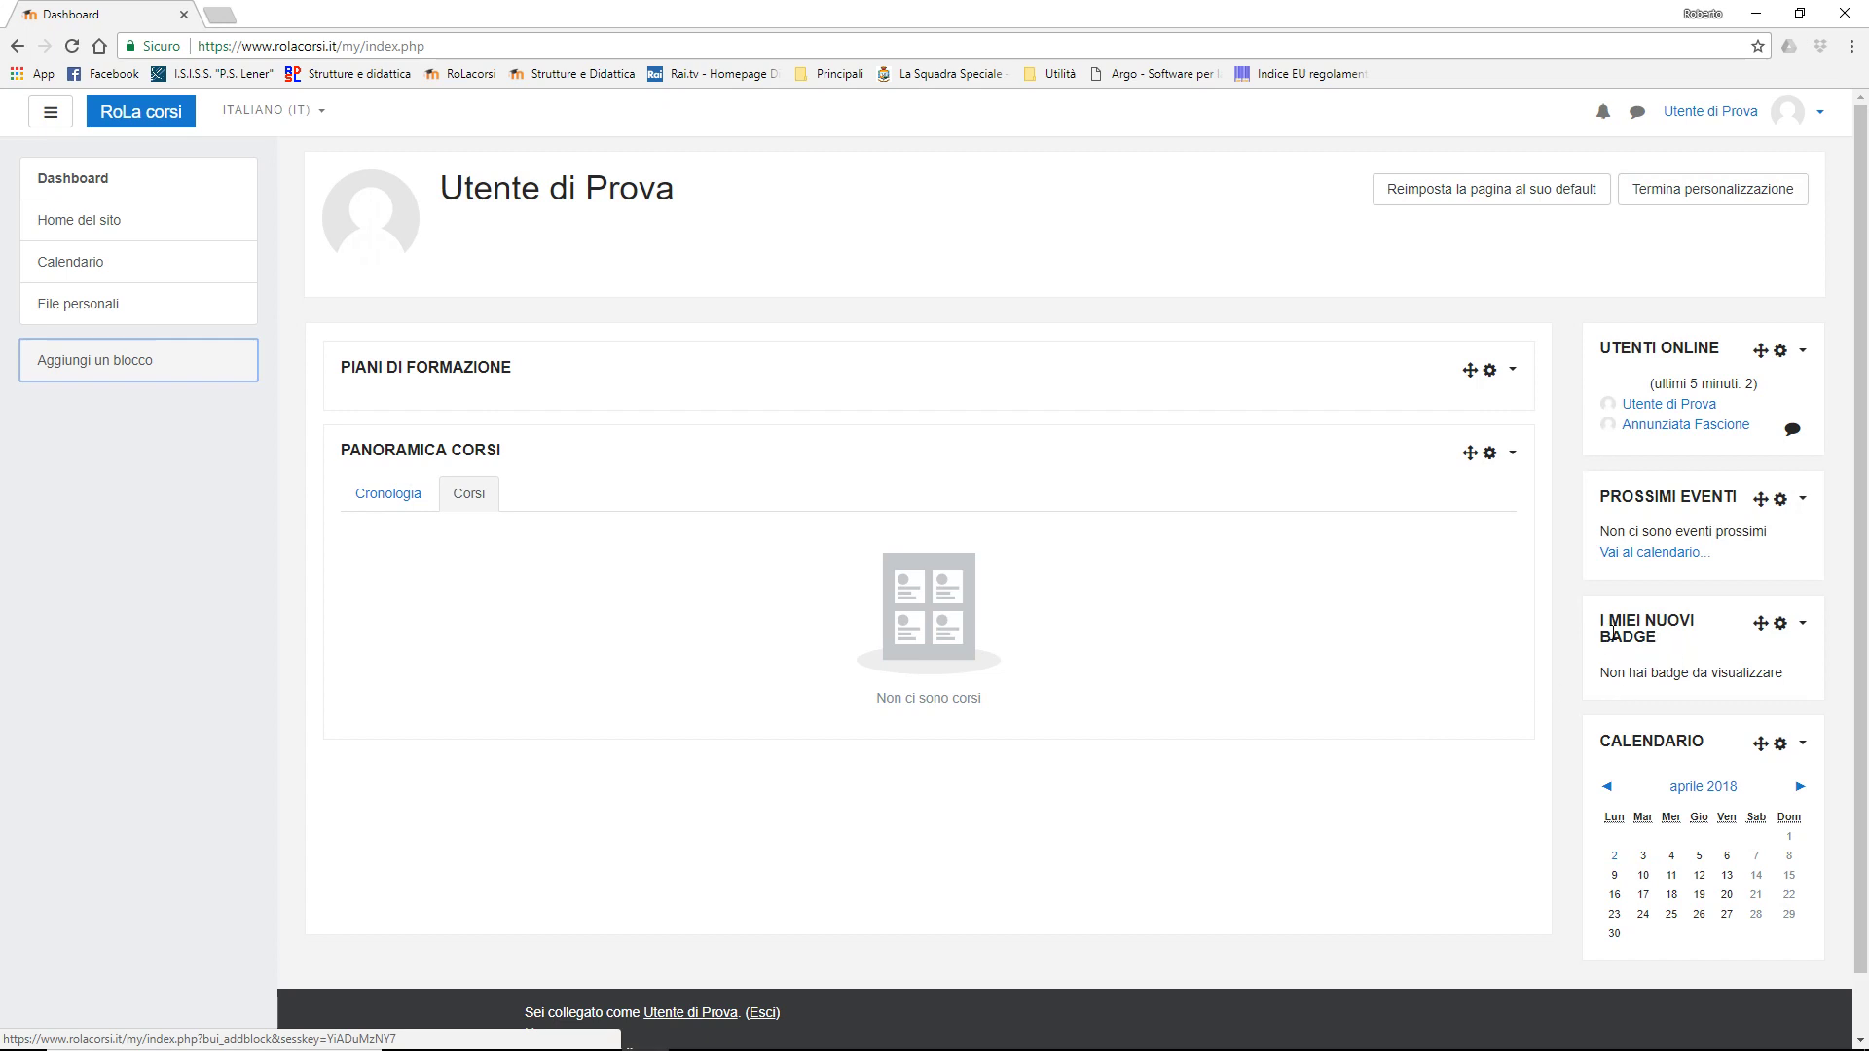
{"action": "scroll", "coordinate": [1679, 643], "scroll_direction": "down", "scroll_amount": 1}
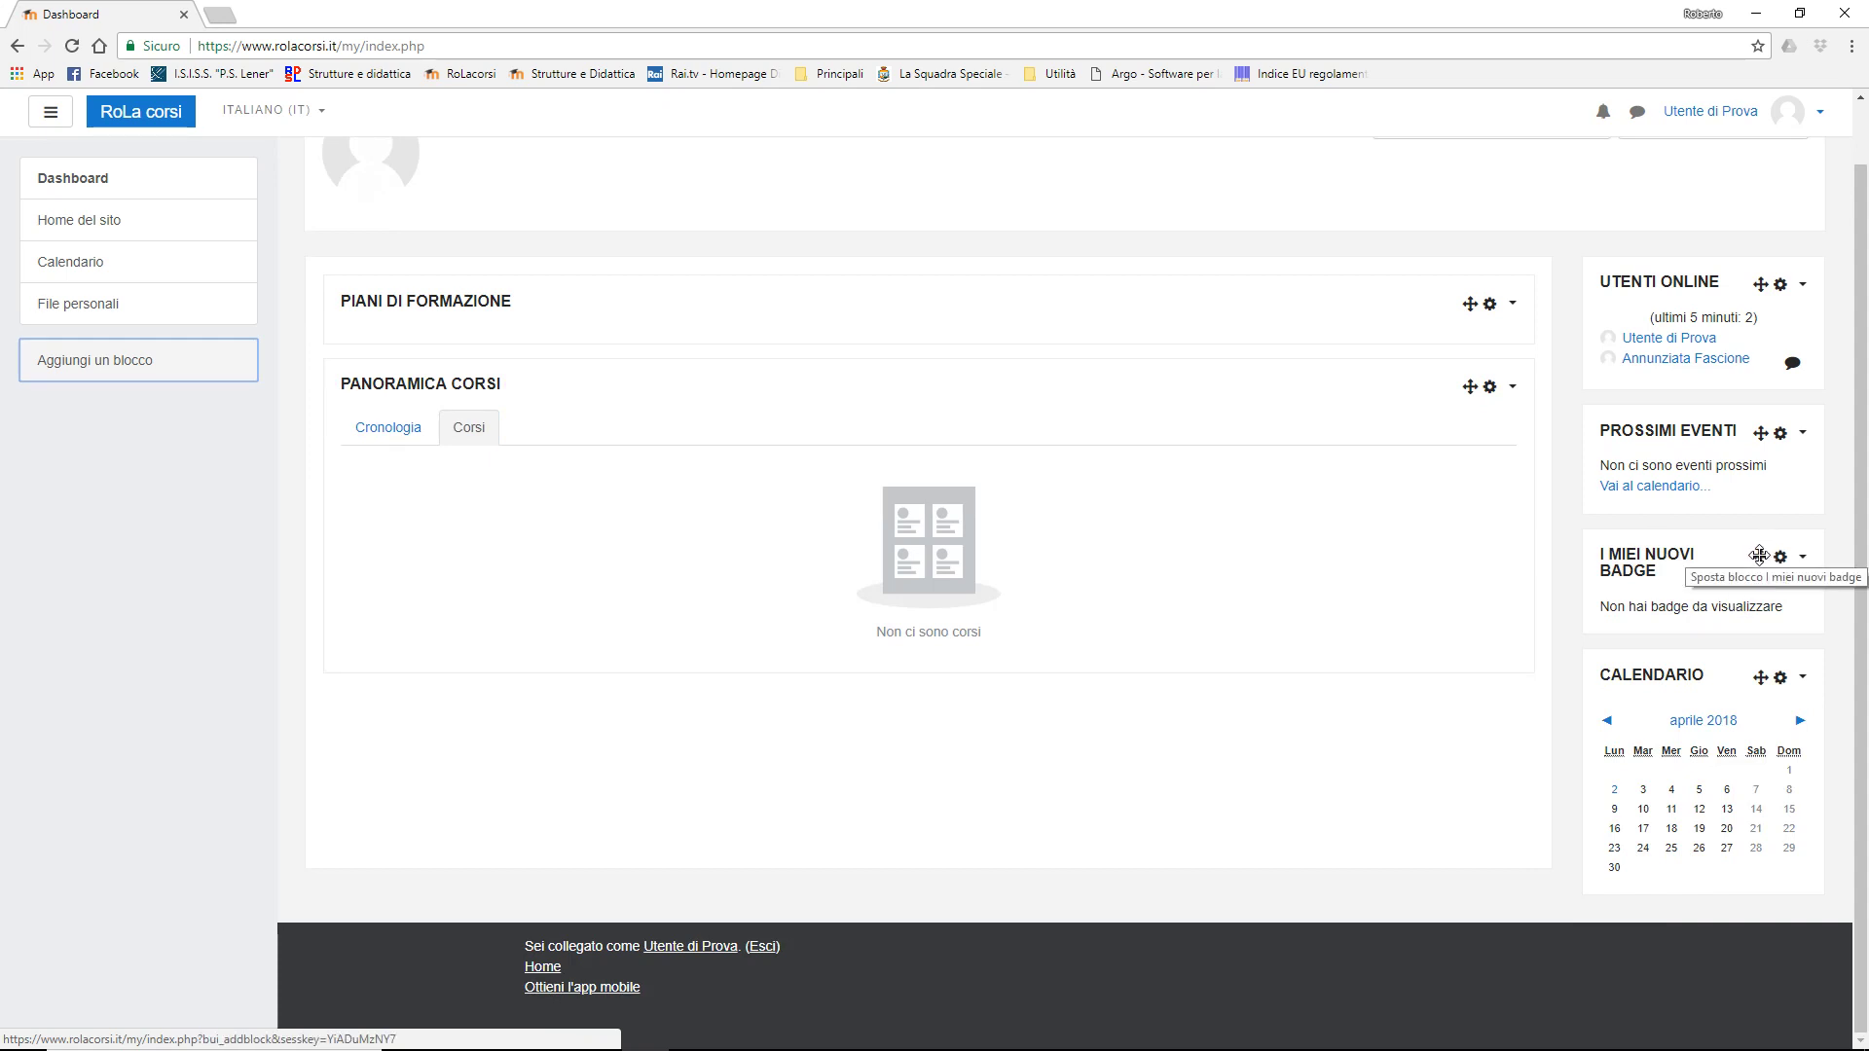
{"action": "left_click_drag", "start_coordinate": [1759, 556], "coordinate": [1758, 822]}
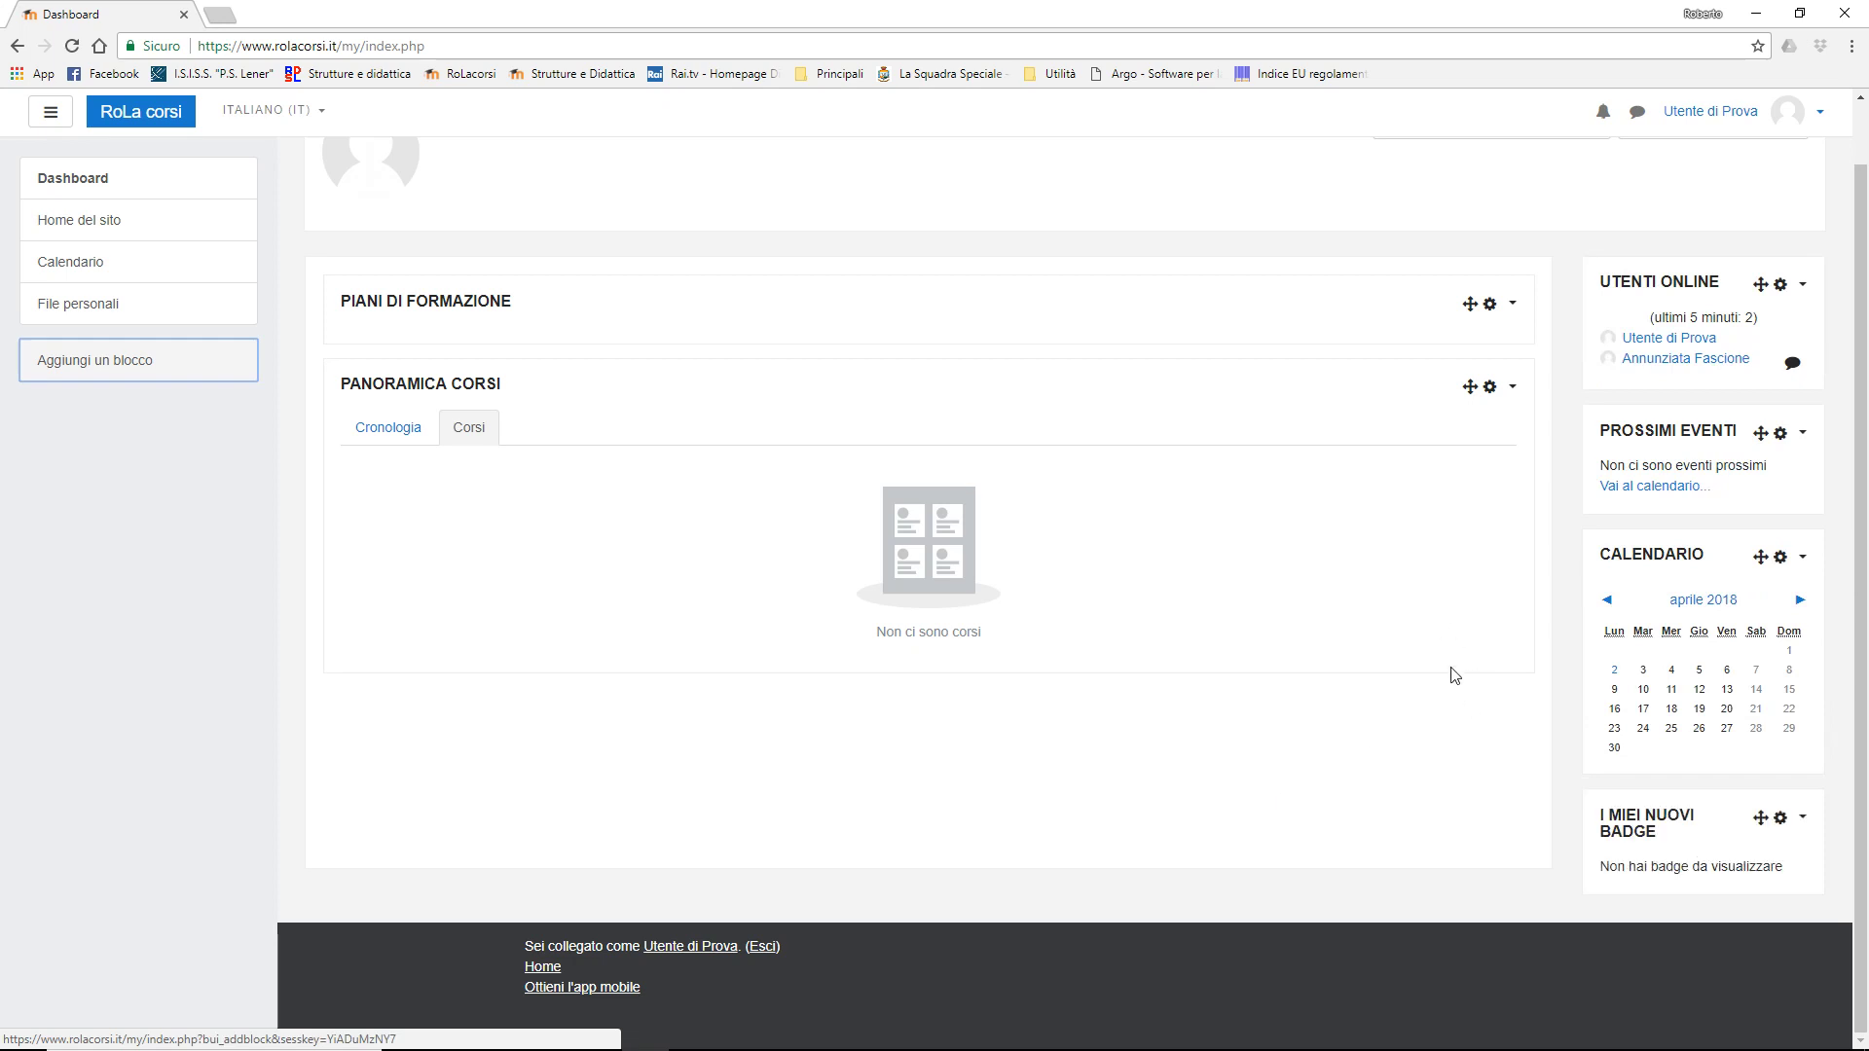
{"action": "scroll", "coordinate": [1426, 667], "scroll_direction": "up", "scroll_amount": 1}
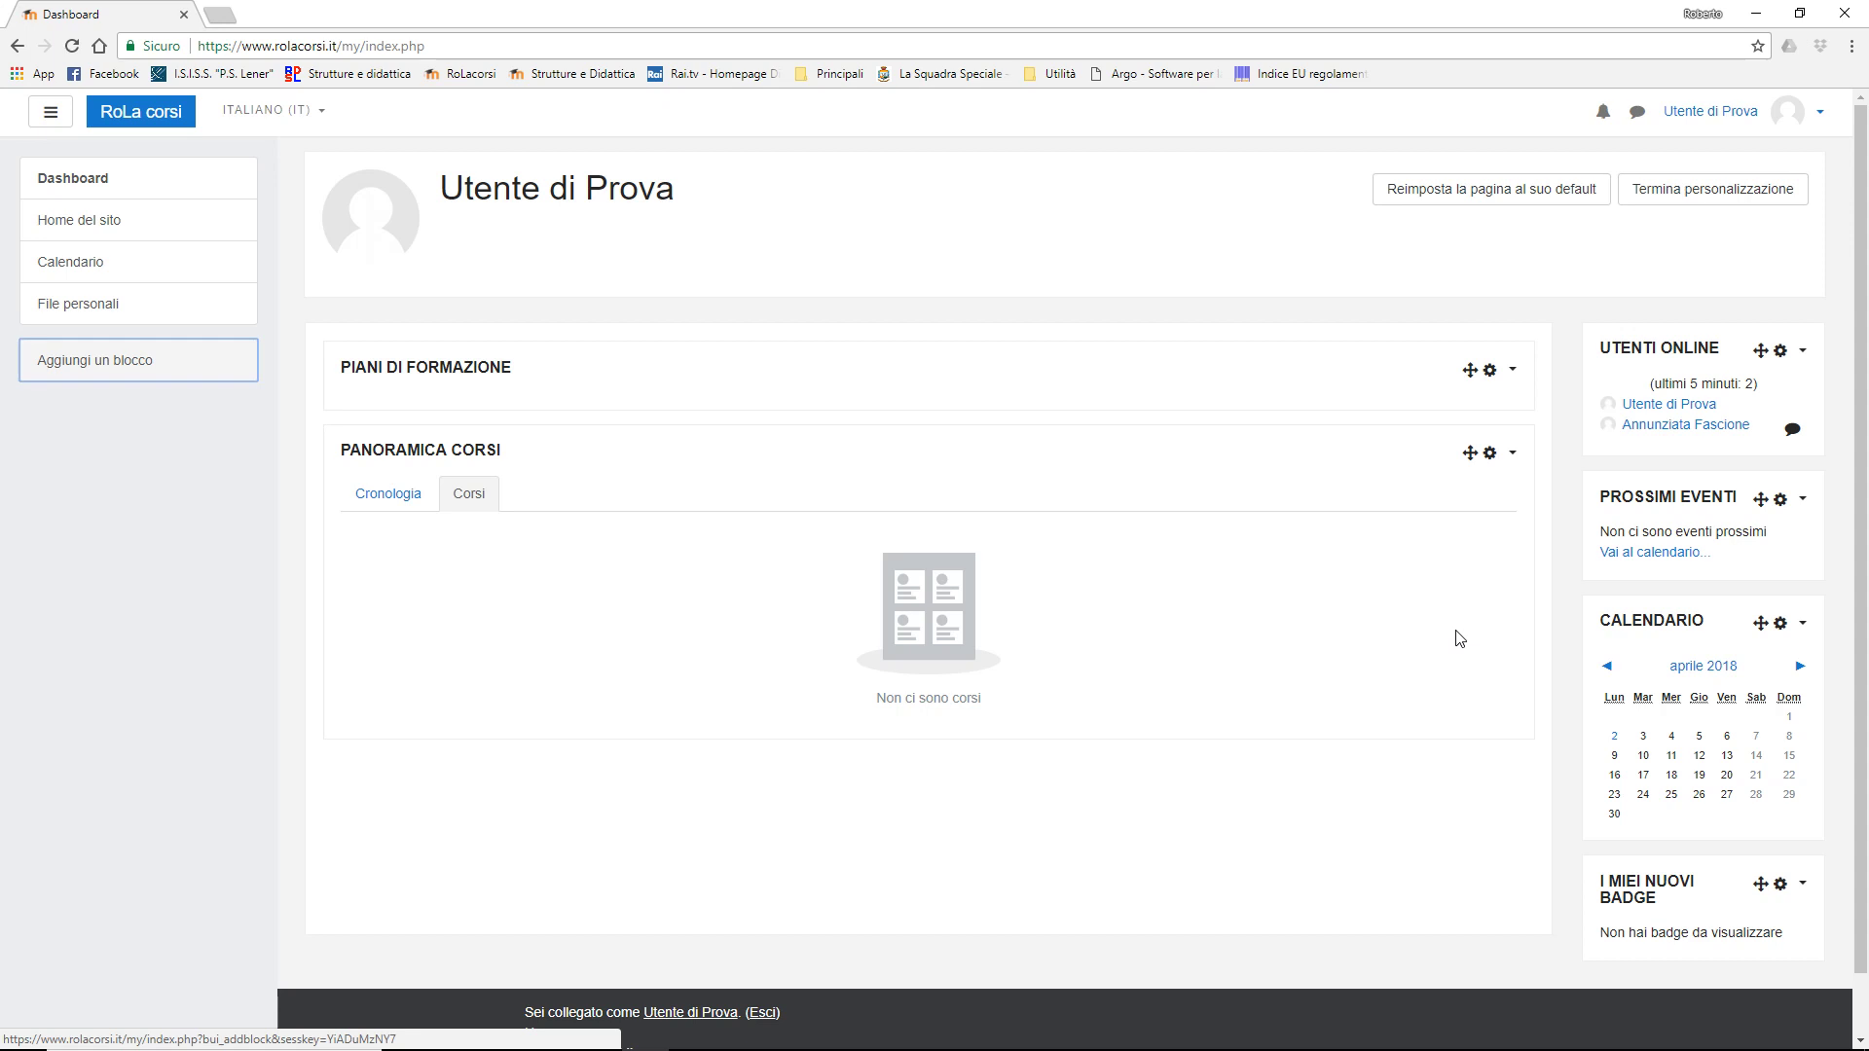
{"action": "key", "text": "alt"}
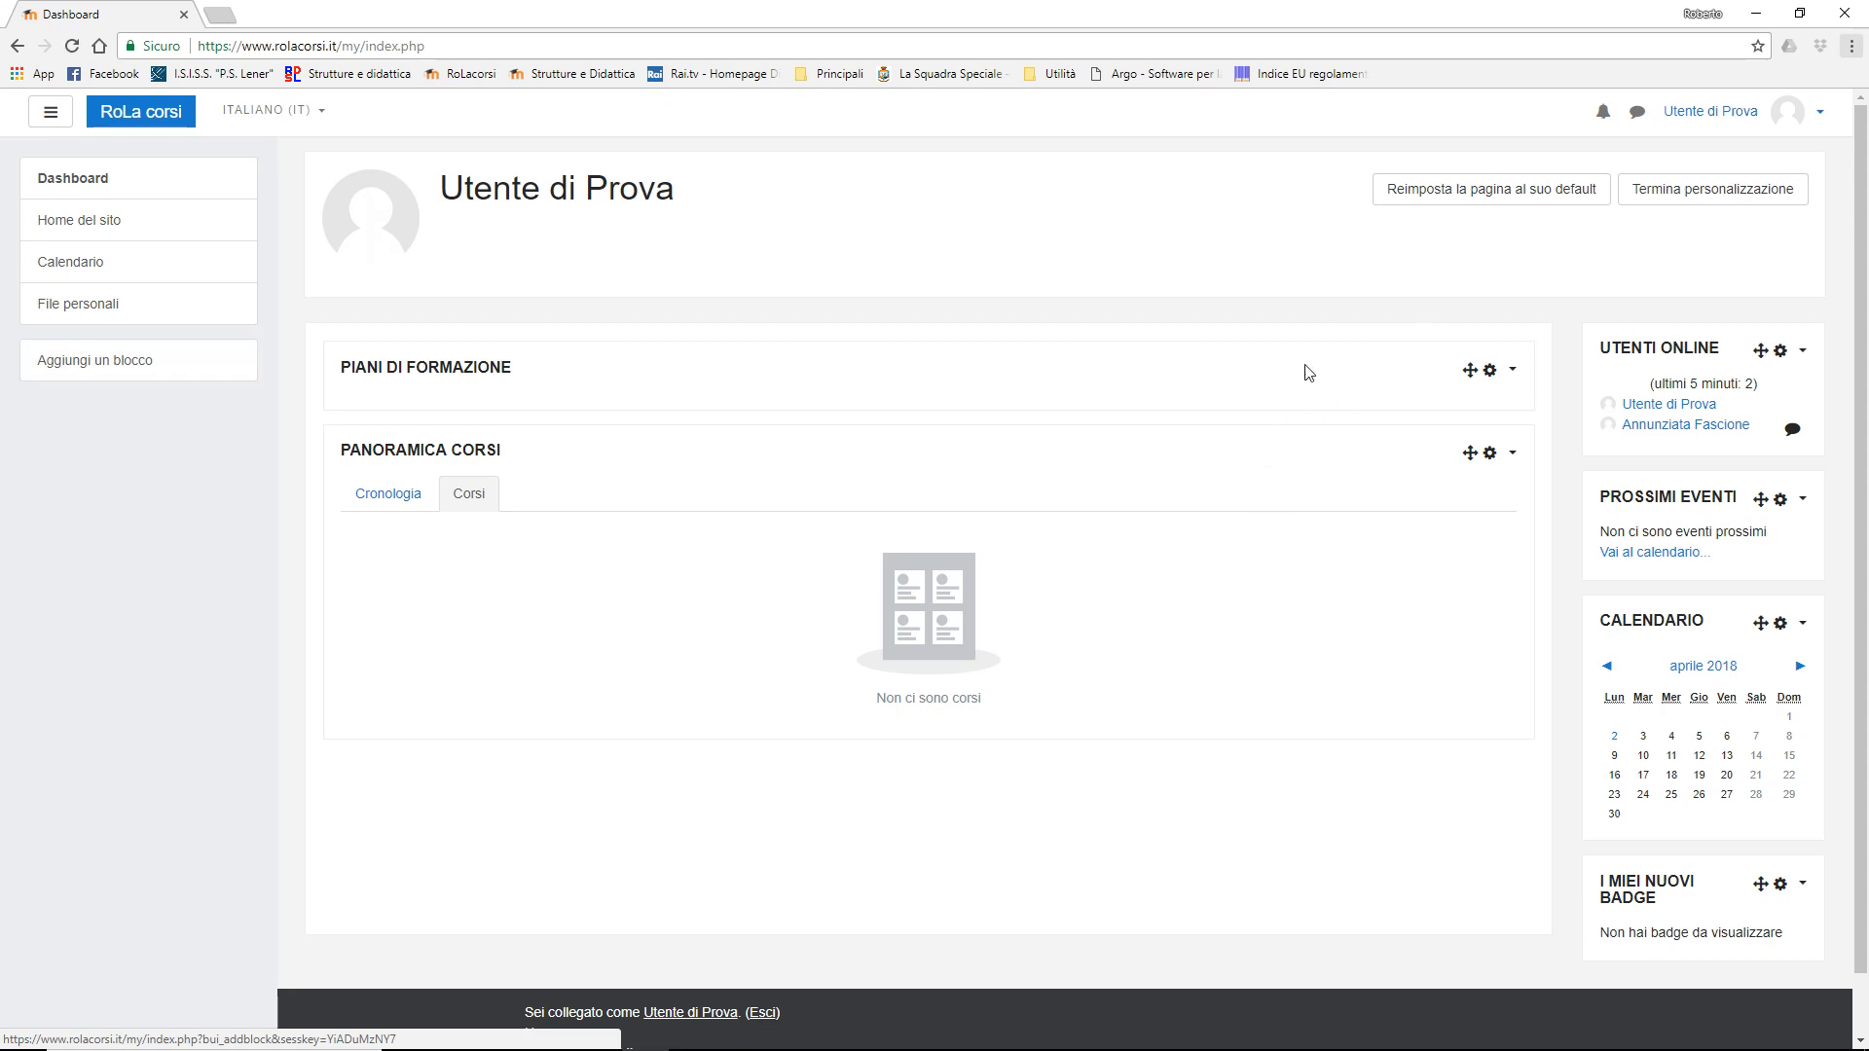
{"action": "left_click", "coordinate": [1740, 199]}
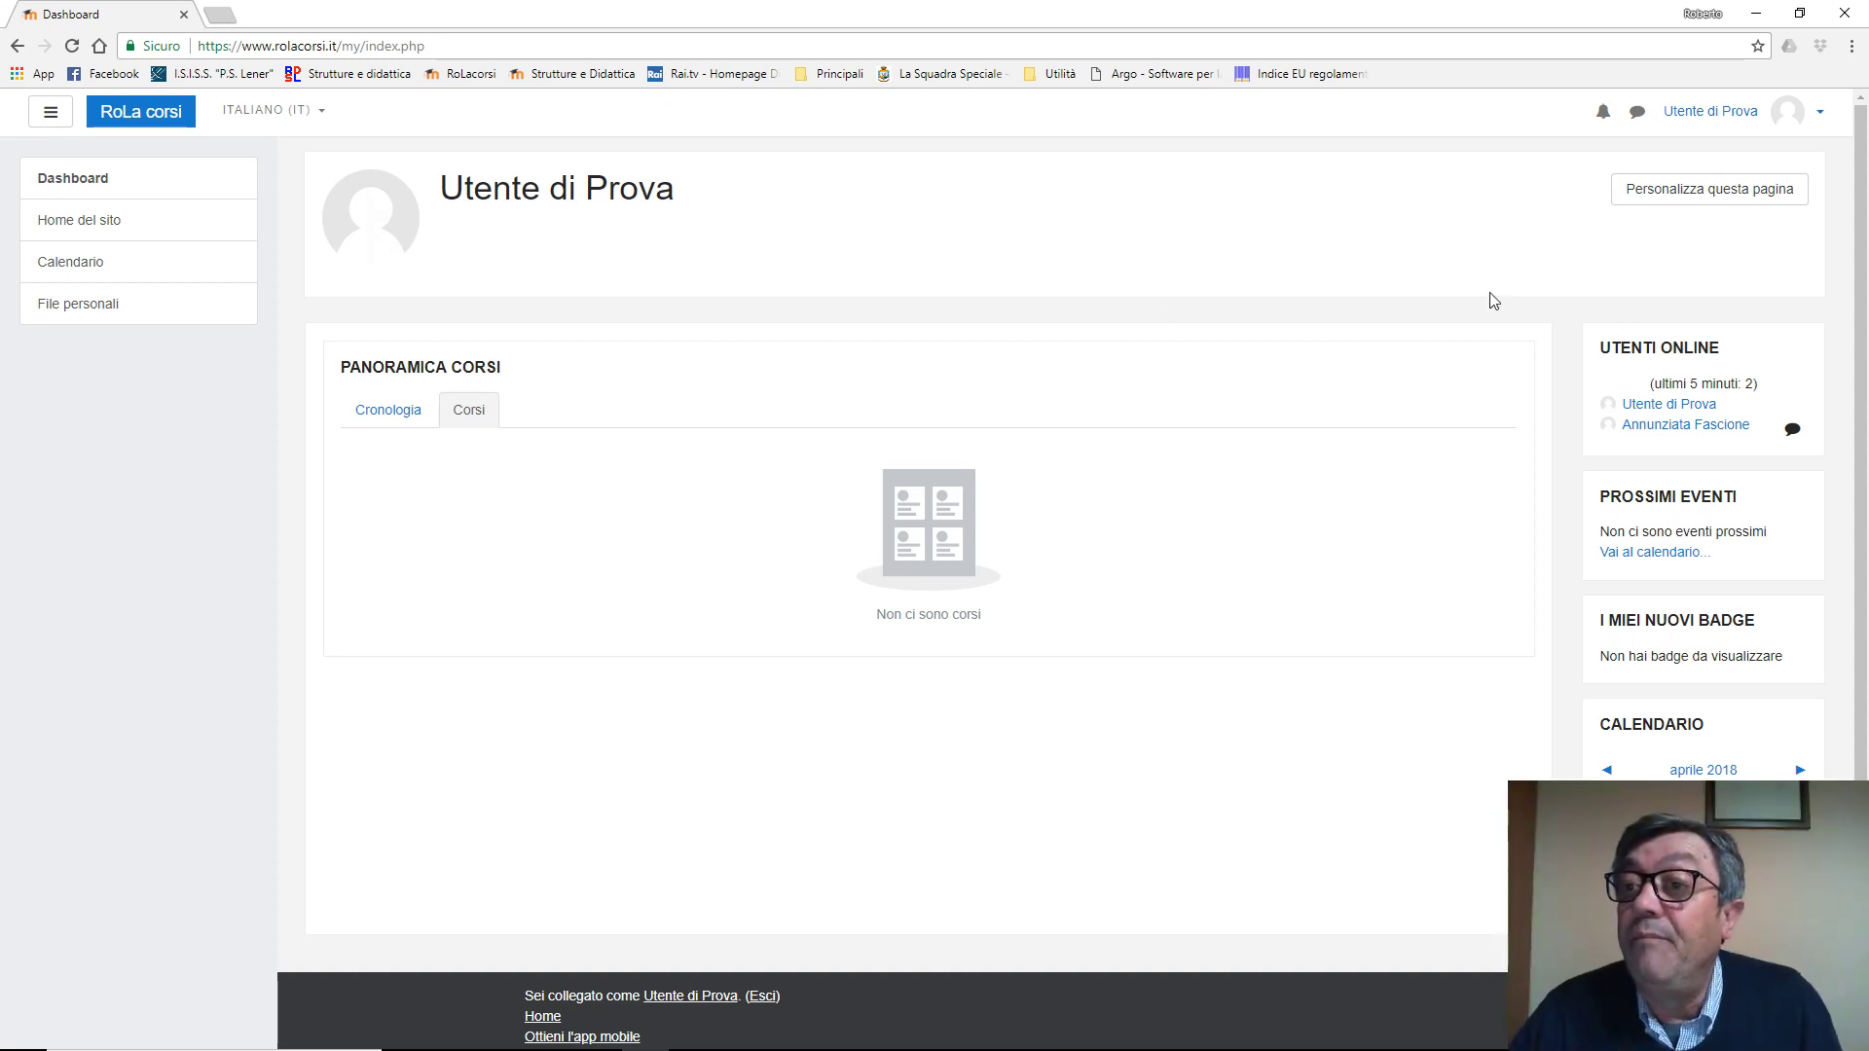
Go to the user's own profile page and open its details for editing.
{"action": "left_click", "coordinate": [1822, 115]}
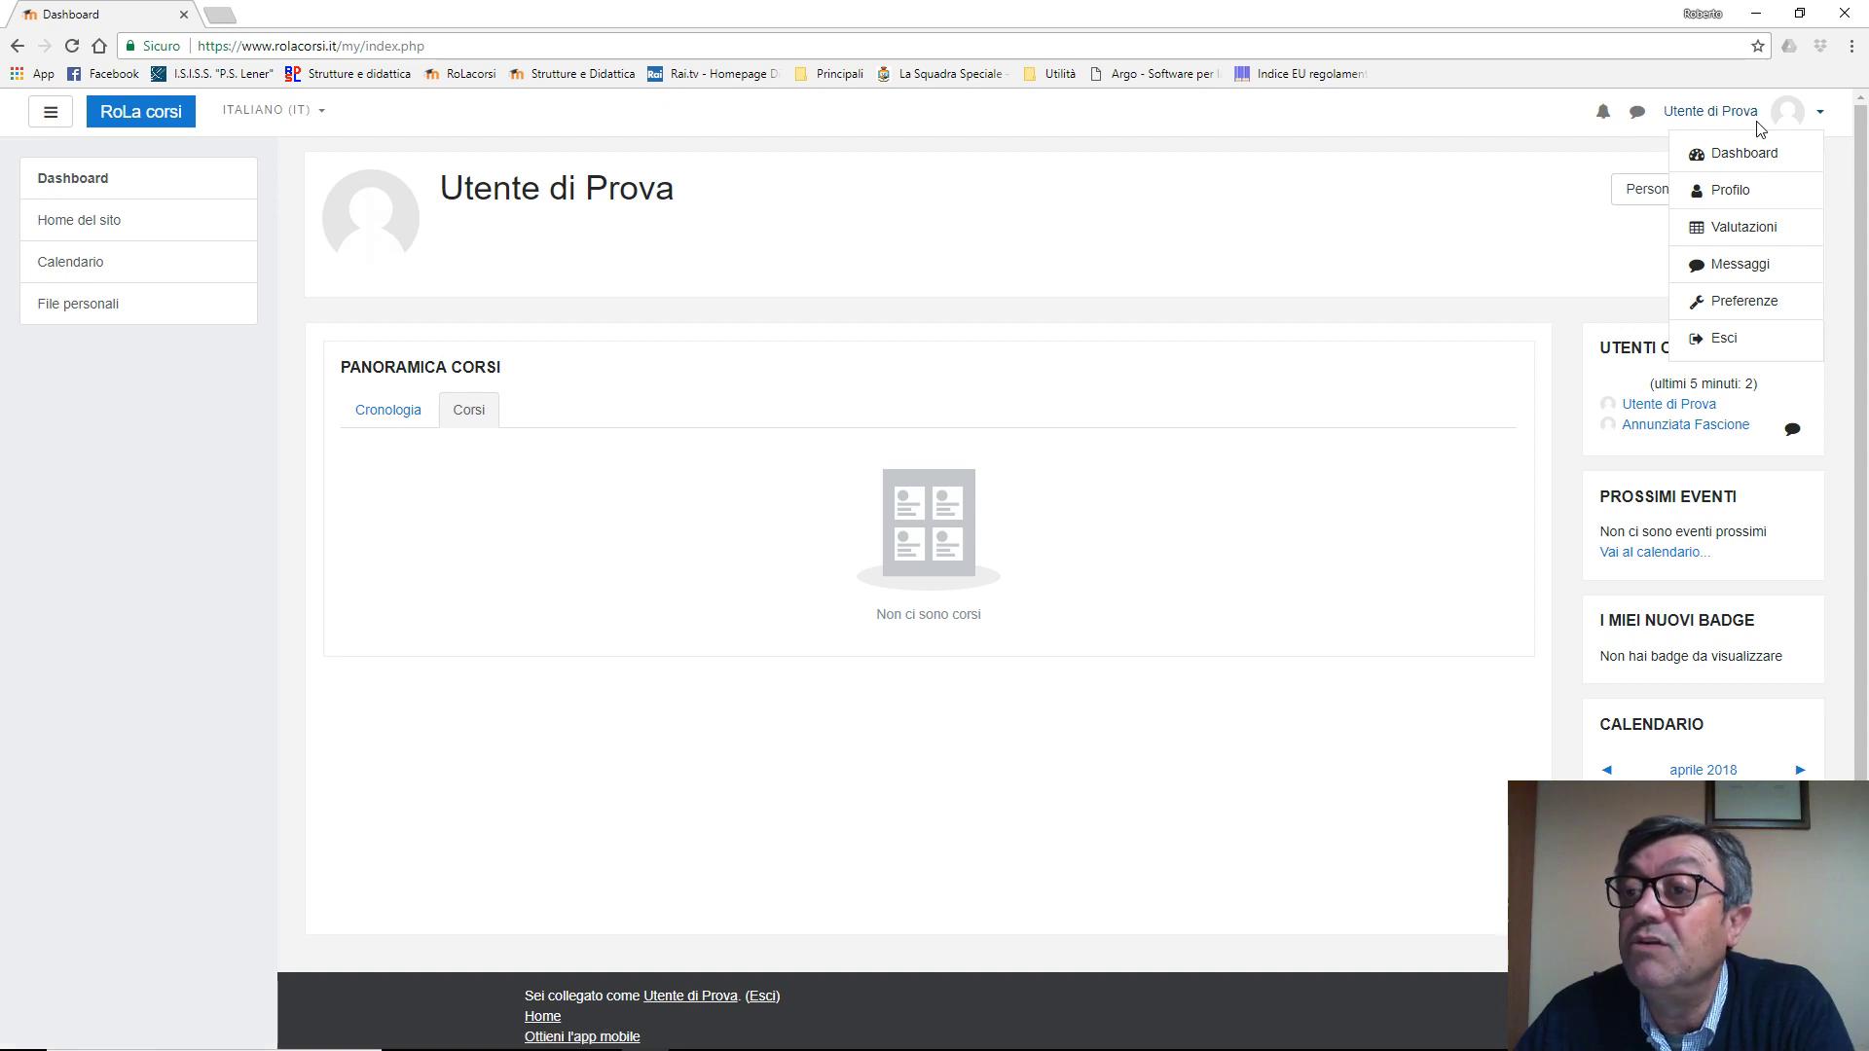
{"action": "left_click", "coordinate": [1731, 189]}
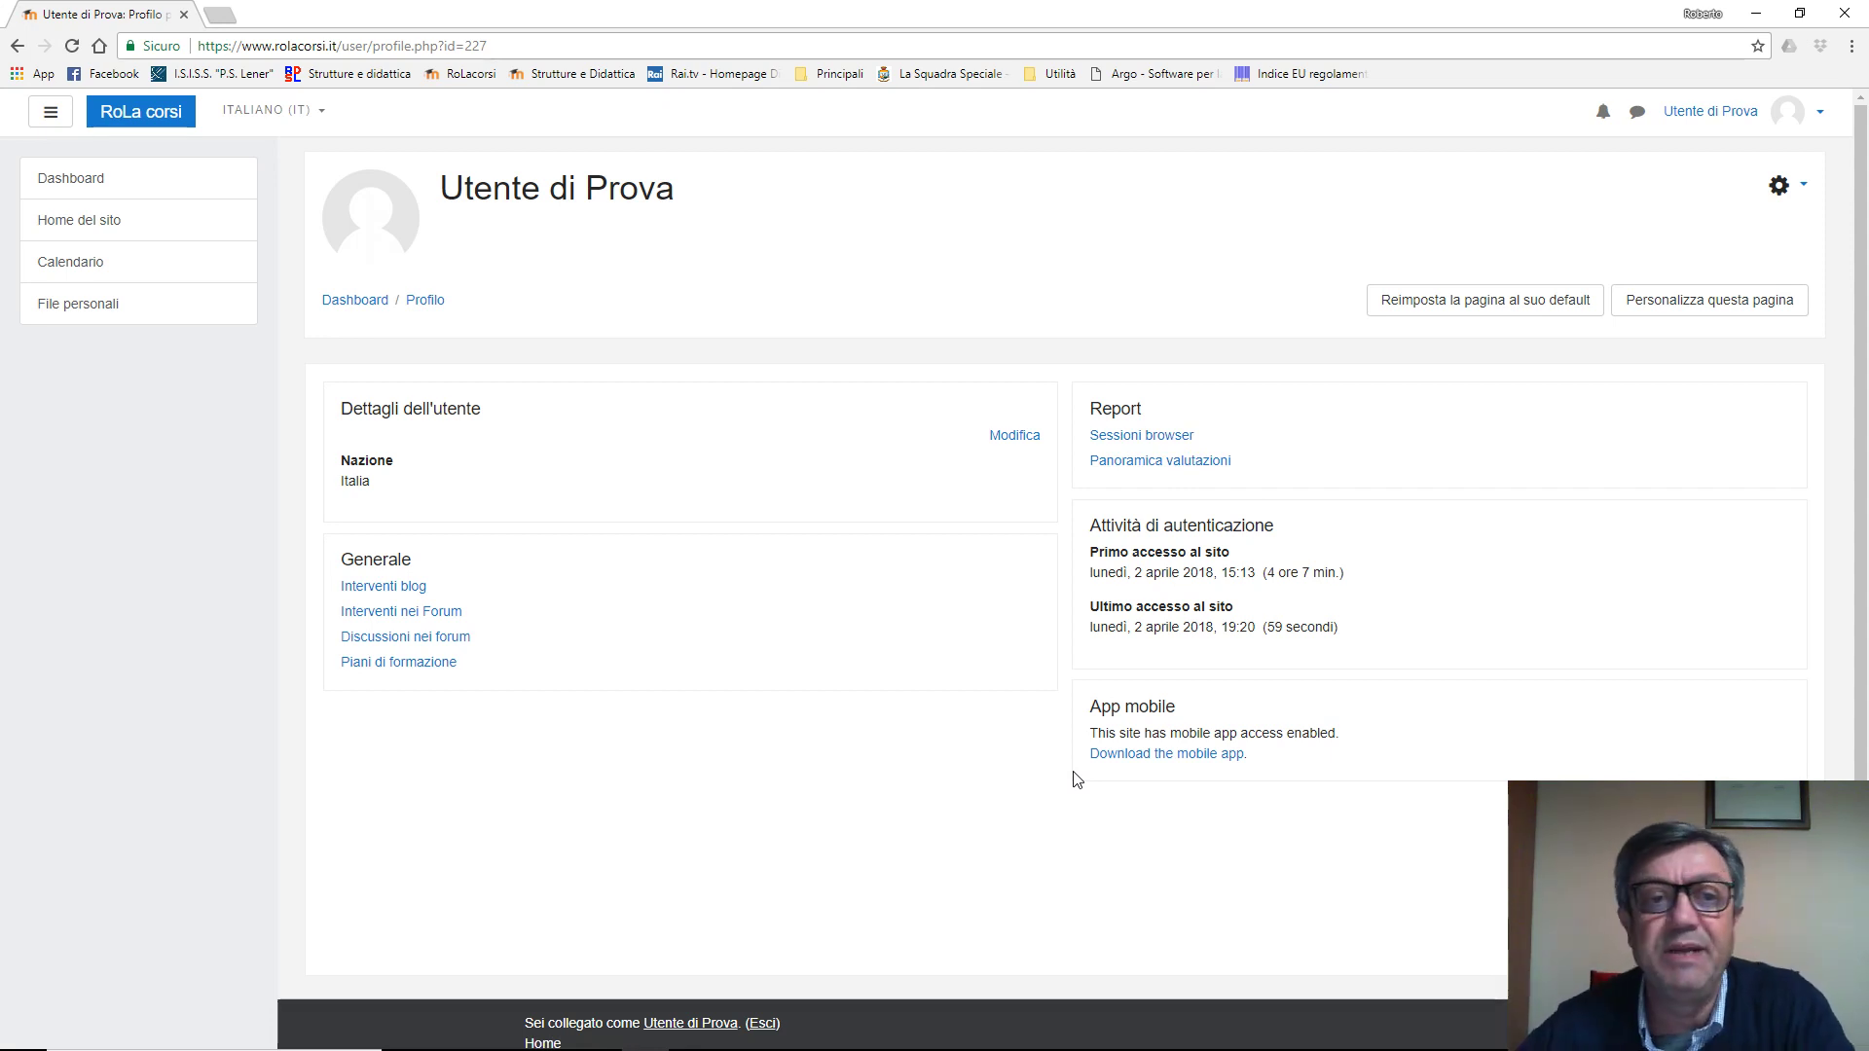
{"action": "left_click", "coordinate": [1016, 438]}
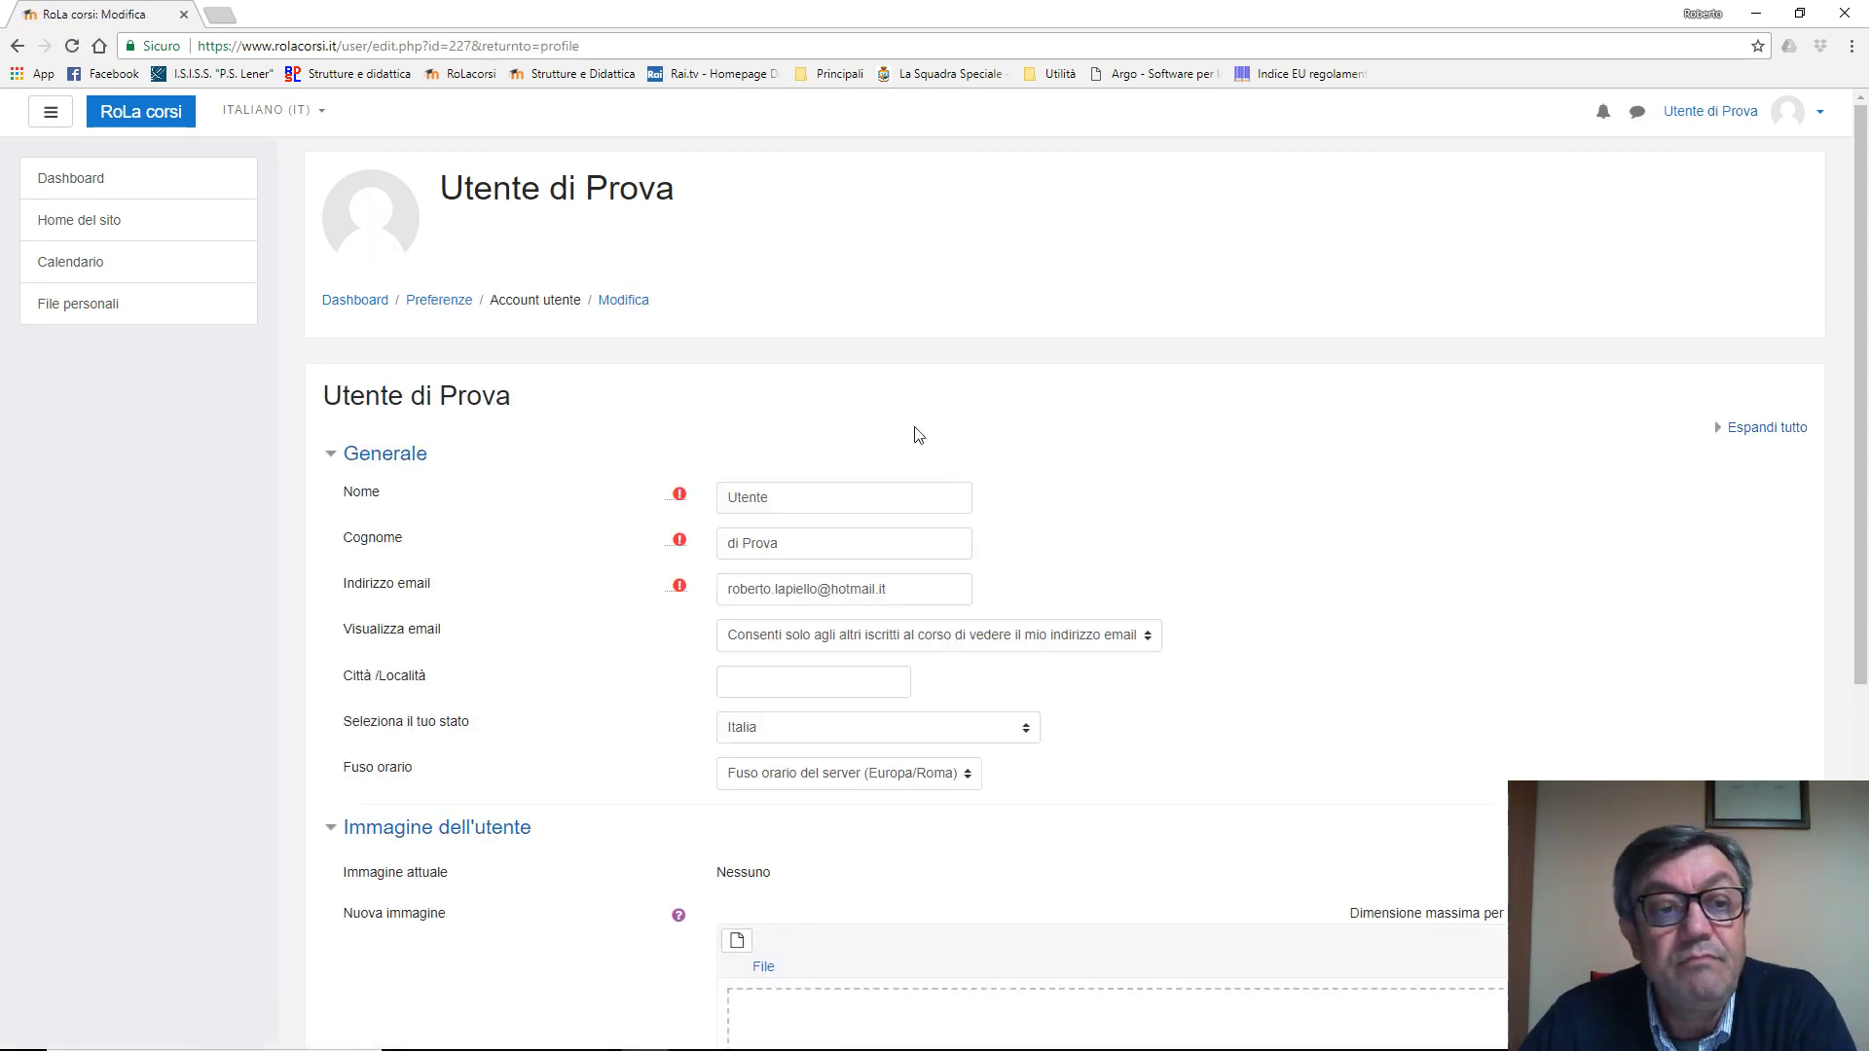
Upload Avatar.png from the Corso Moodle per docenti folder as the new user image.
{"action": "scroll", "coordinate": [405, 592], "scroll_direction": "down", "scroll_amount": 2}
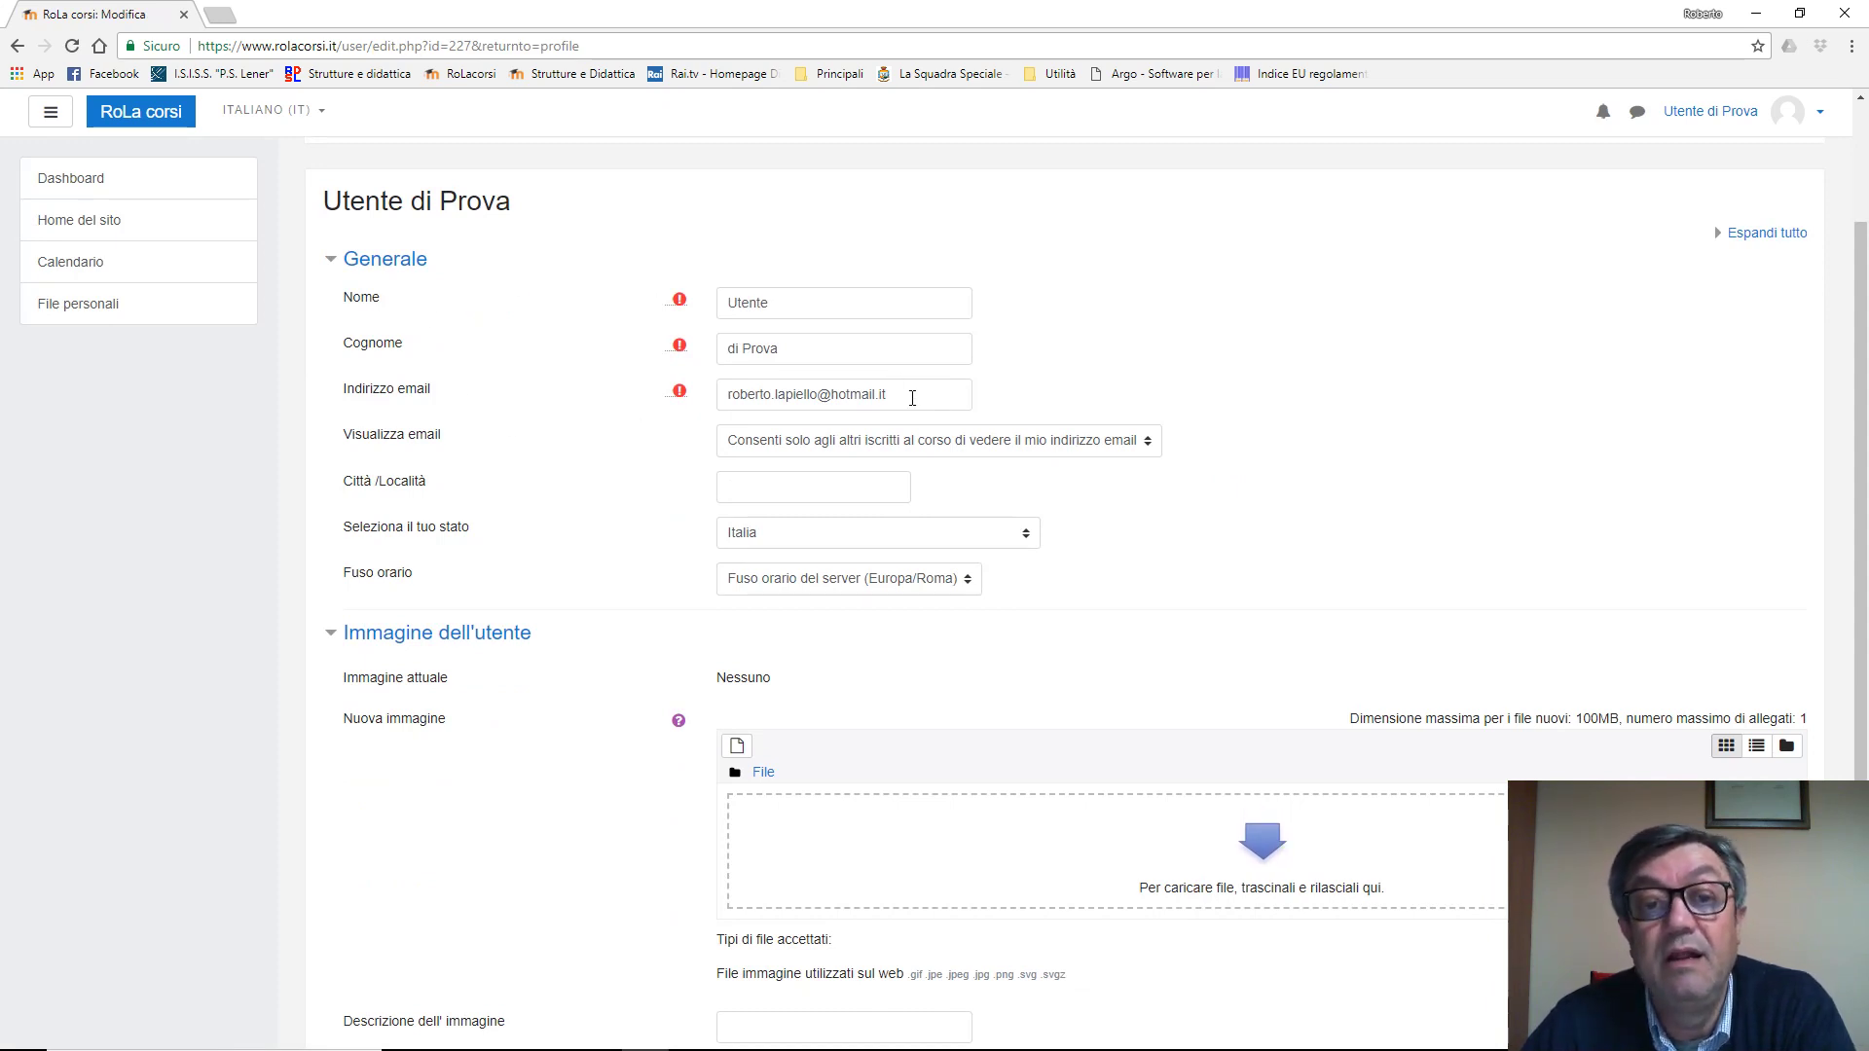
{"action": "scroll", "coordinate": [580, 513], "scroll_direction": "down", "scroll_amount": 1}
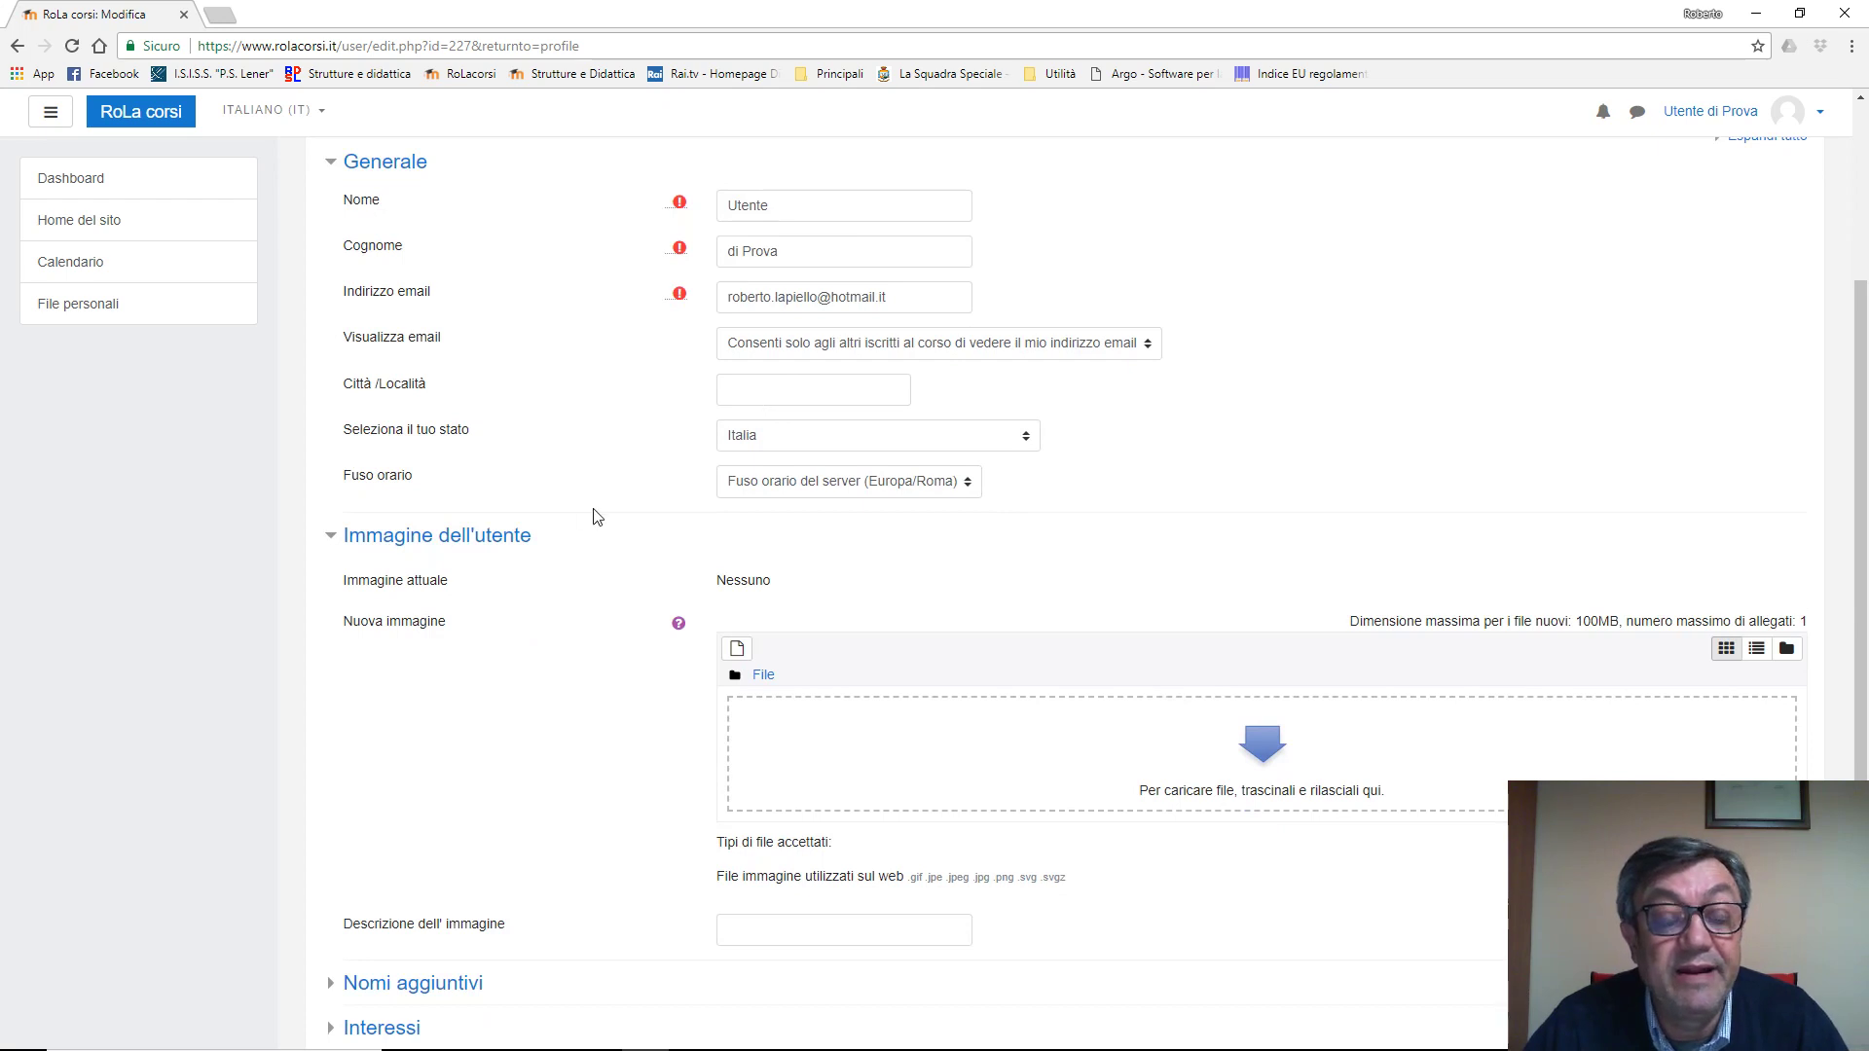
{"action": "scroll", "coordinate": [598, 517], "scroll_direction": "down", "scroll_amount": 2}
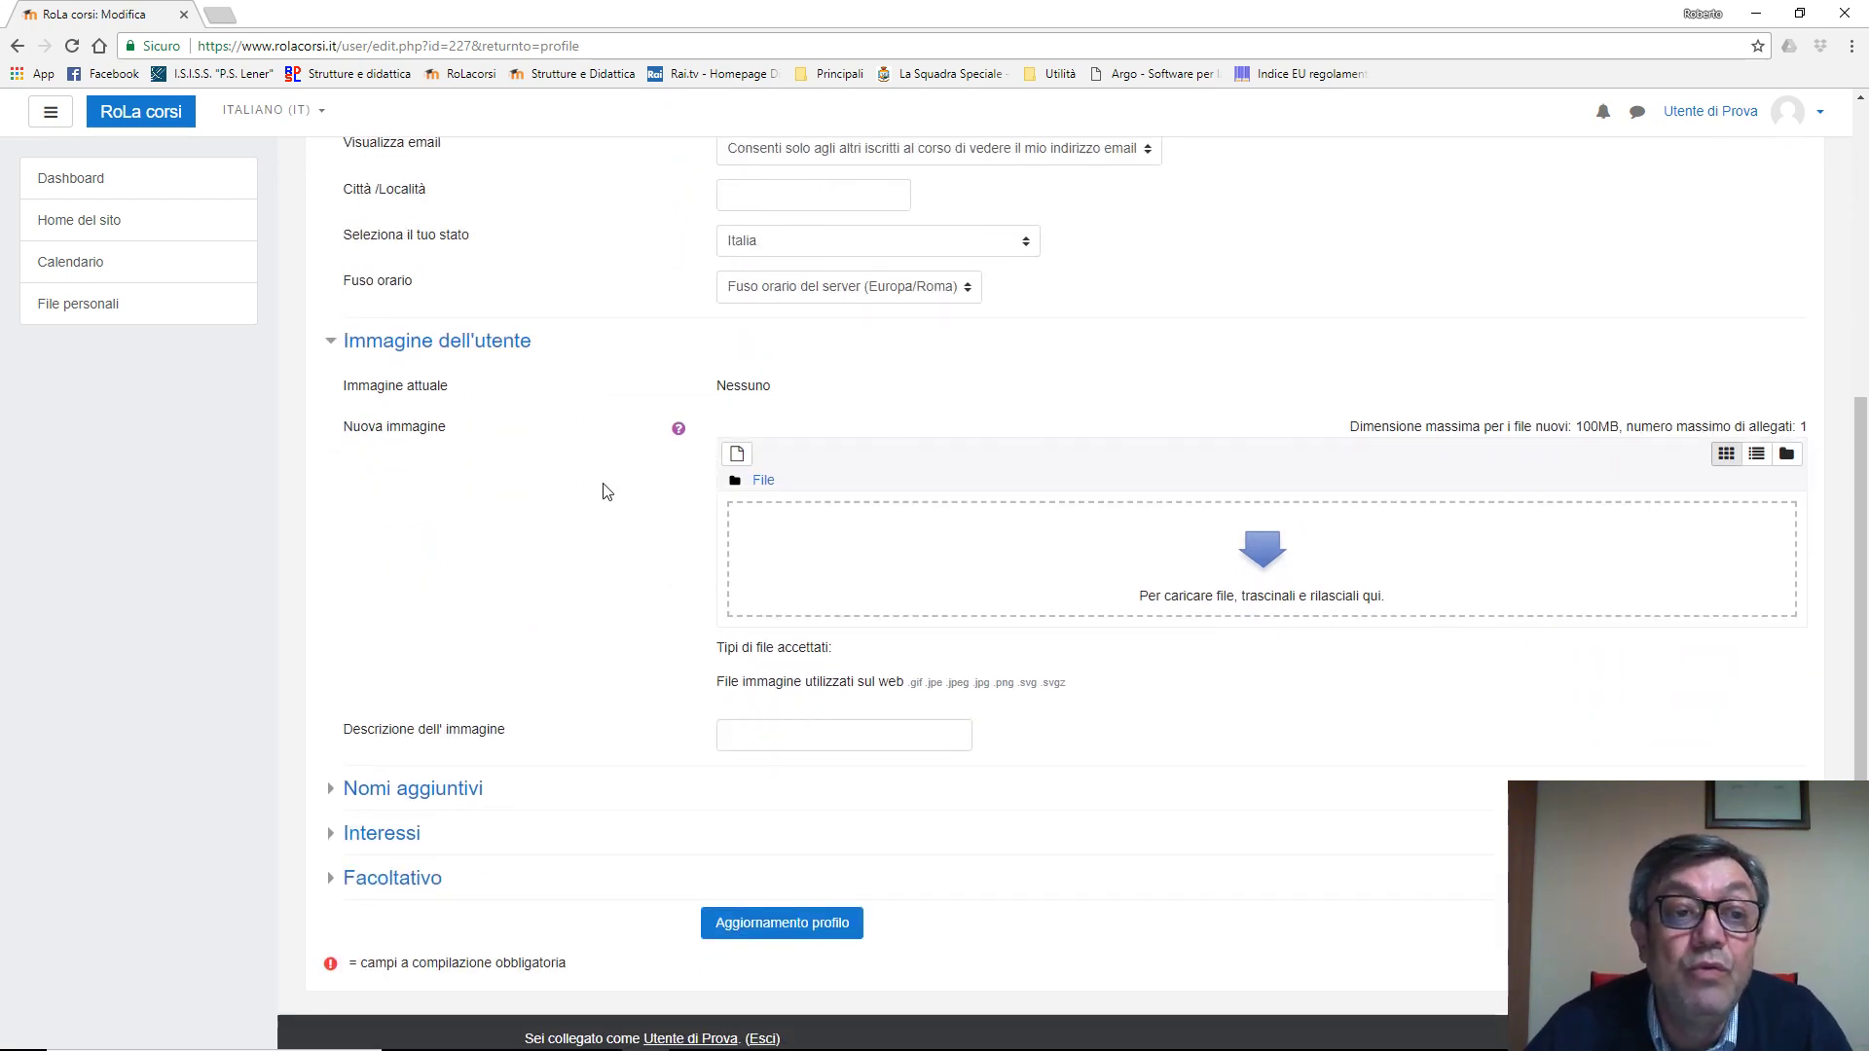
{"action": "left_click", "coordinate": [737, 455]}
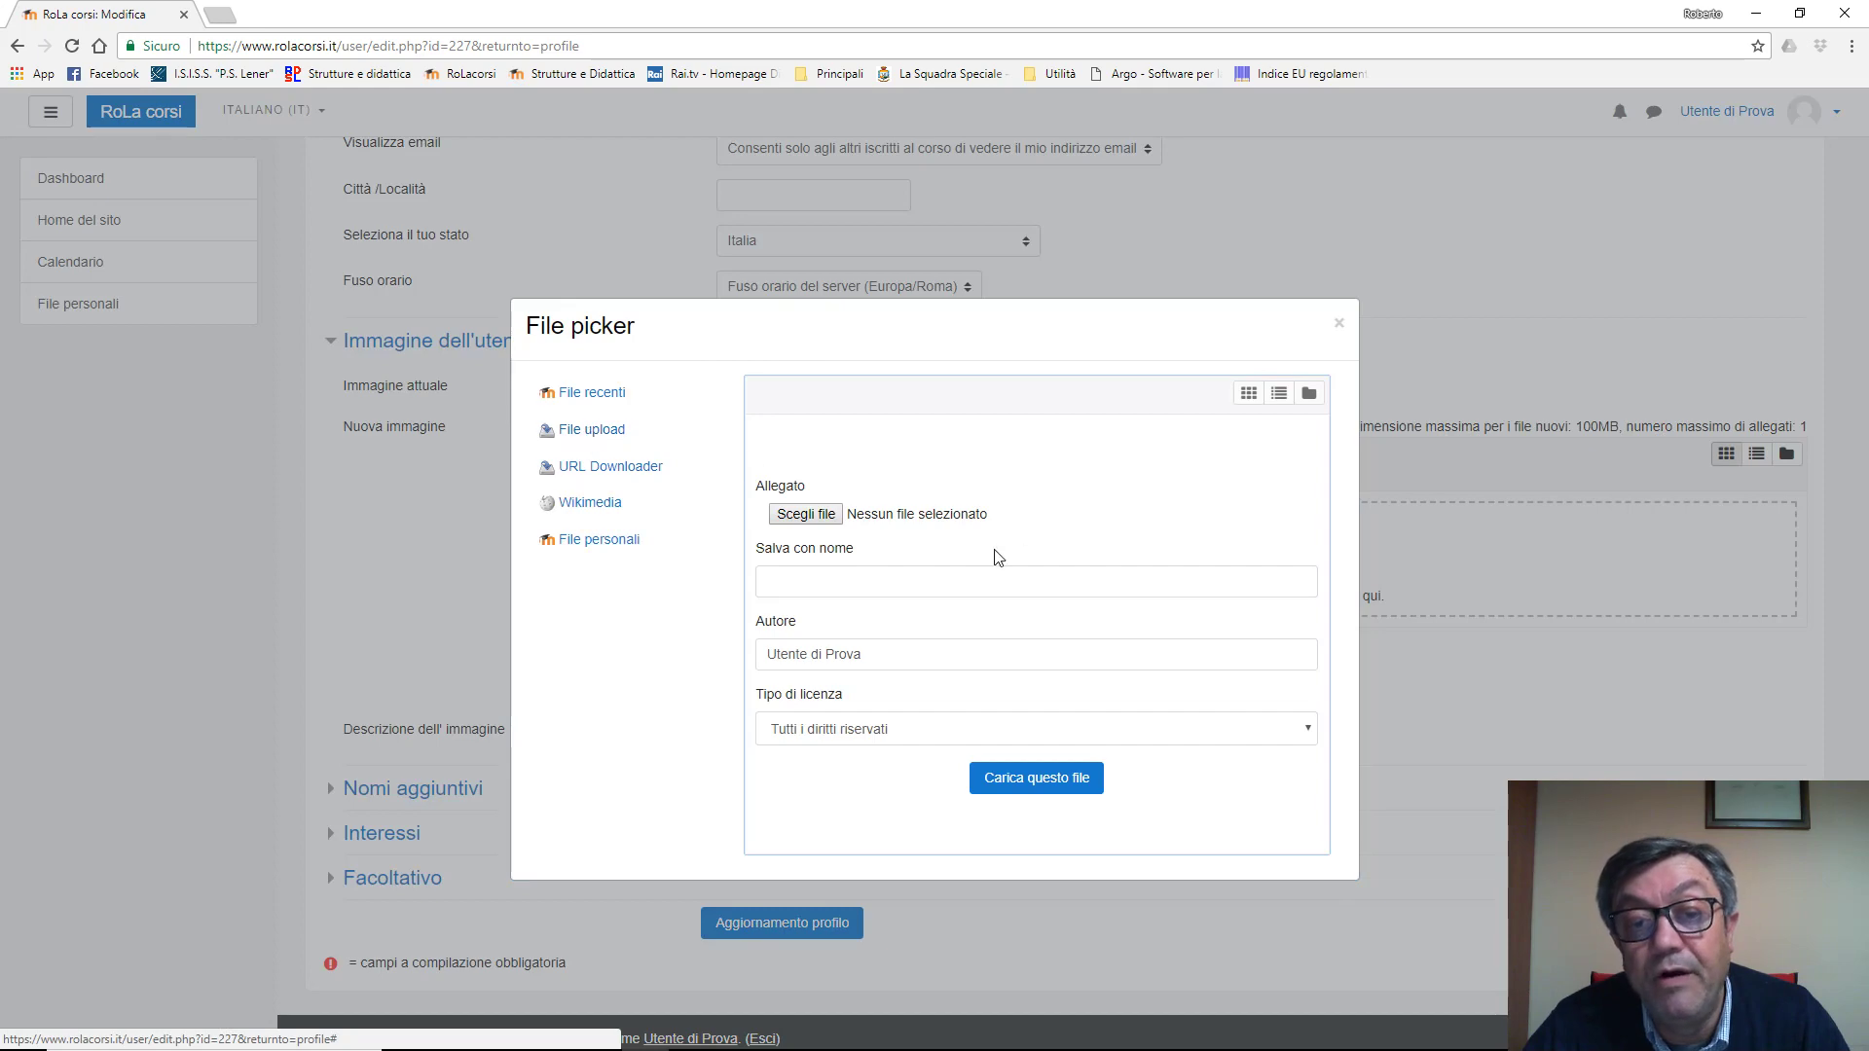
{"action": "left_click", "coordinate": [807, 514]}
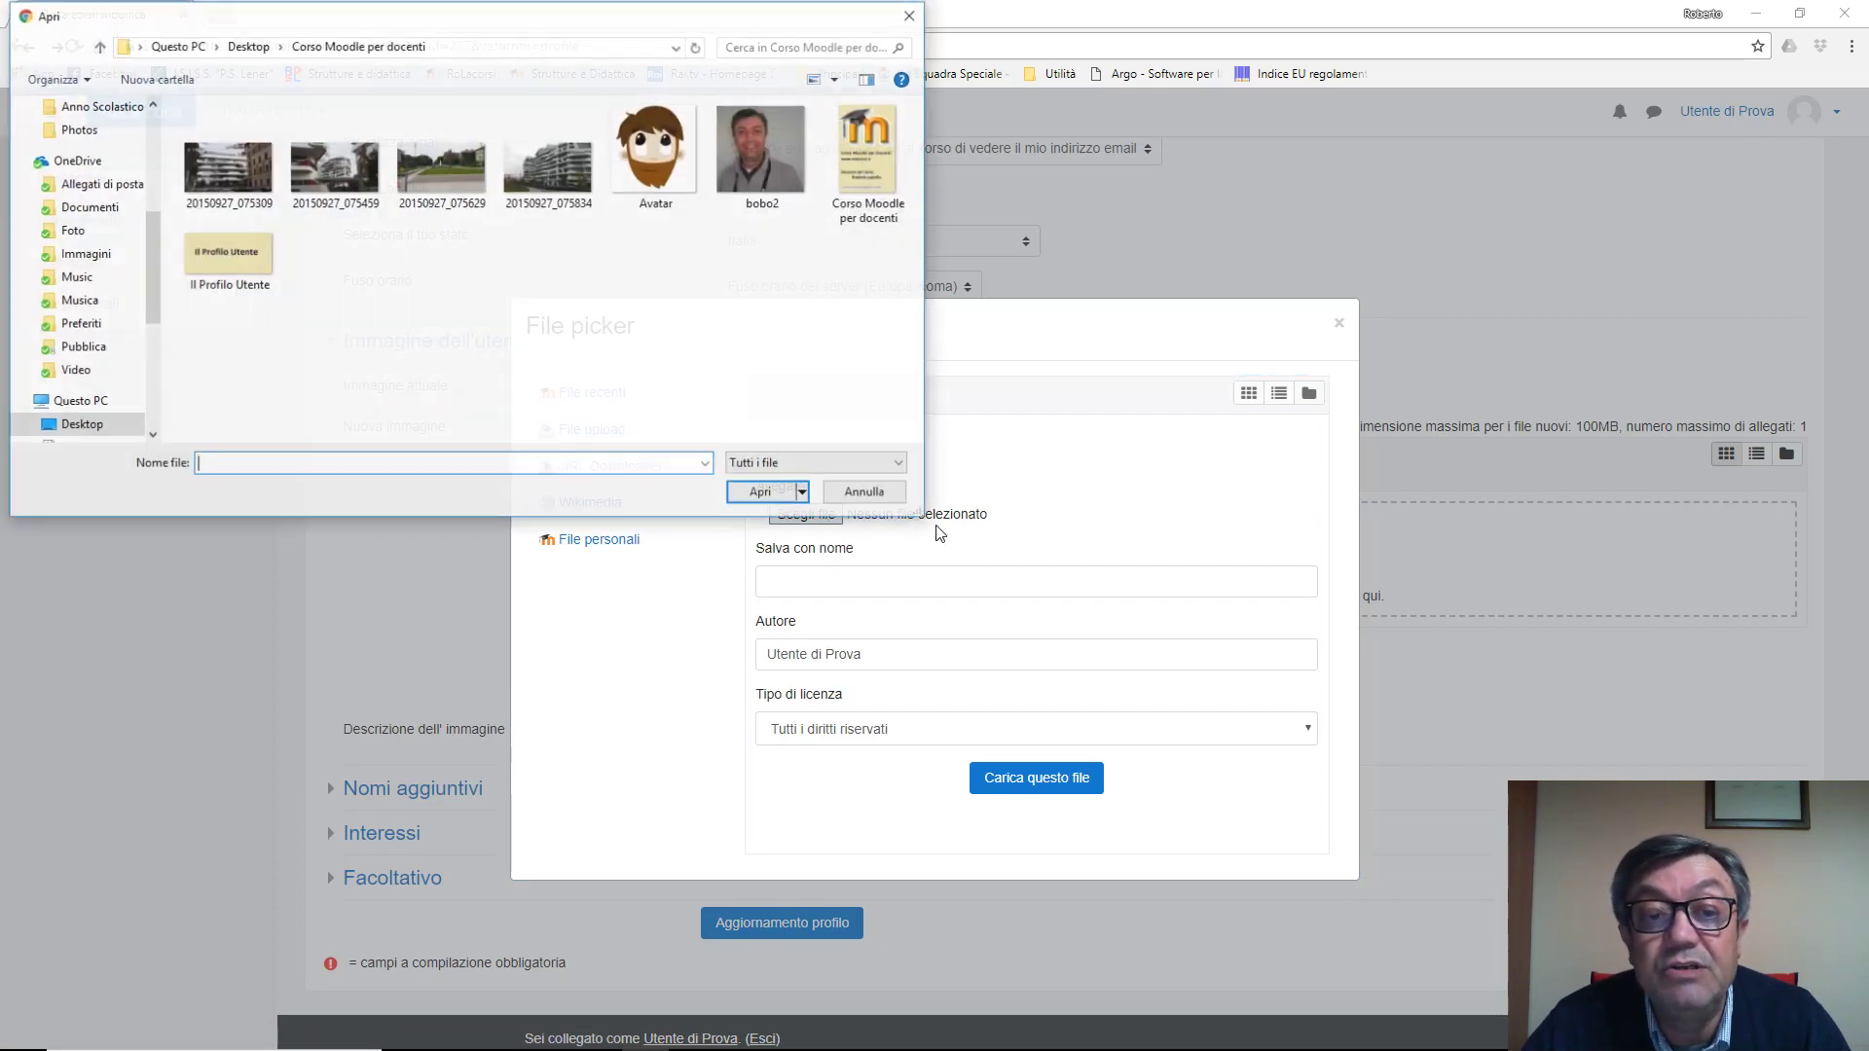
{"action": "left_click", "coordinate": [644, 161]}
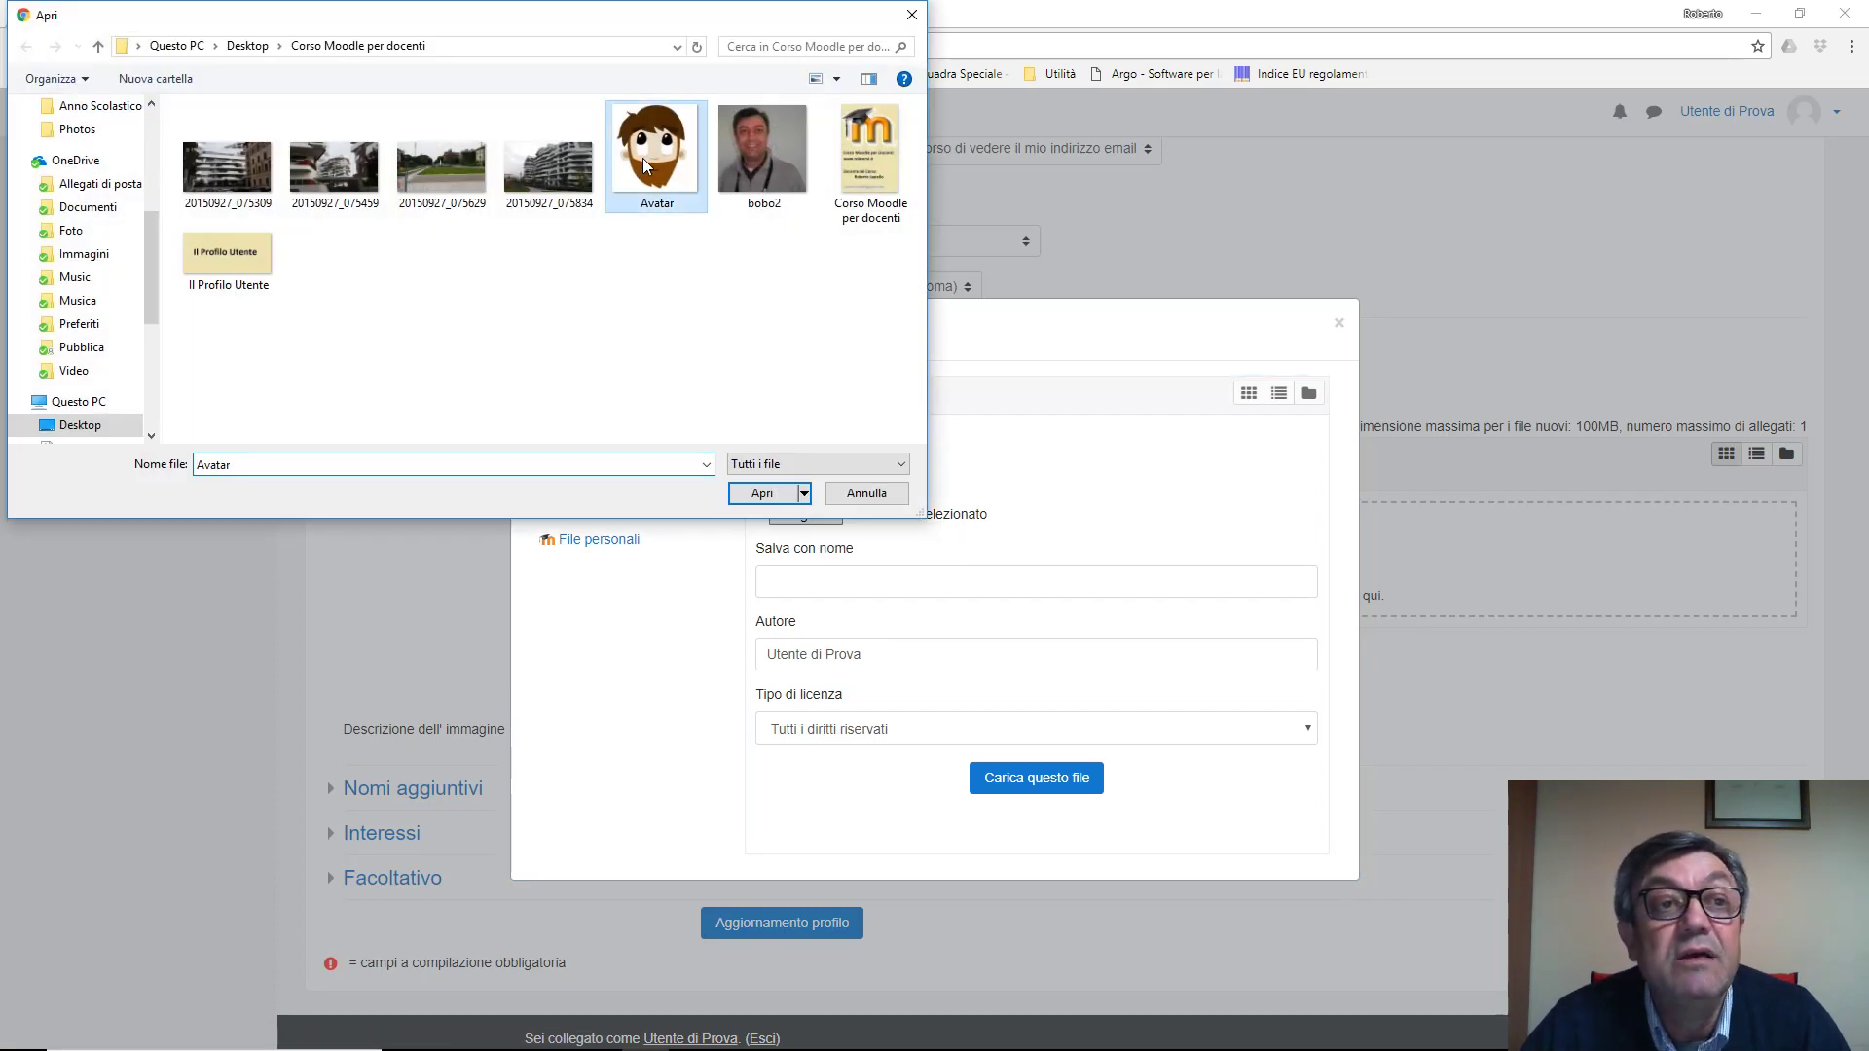
{"action": "left_click", "coordinate": [774, 498]}
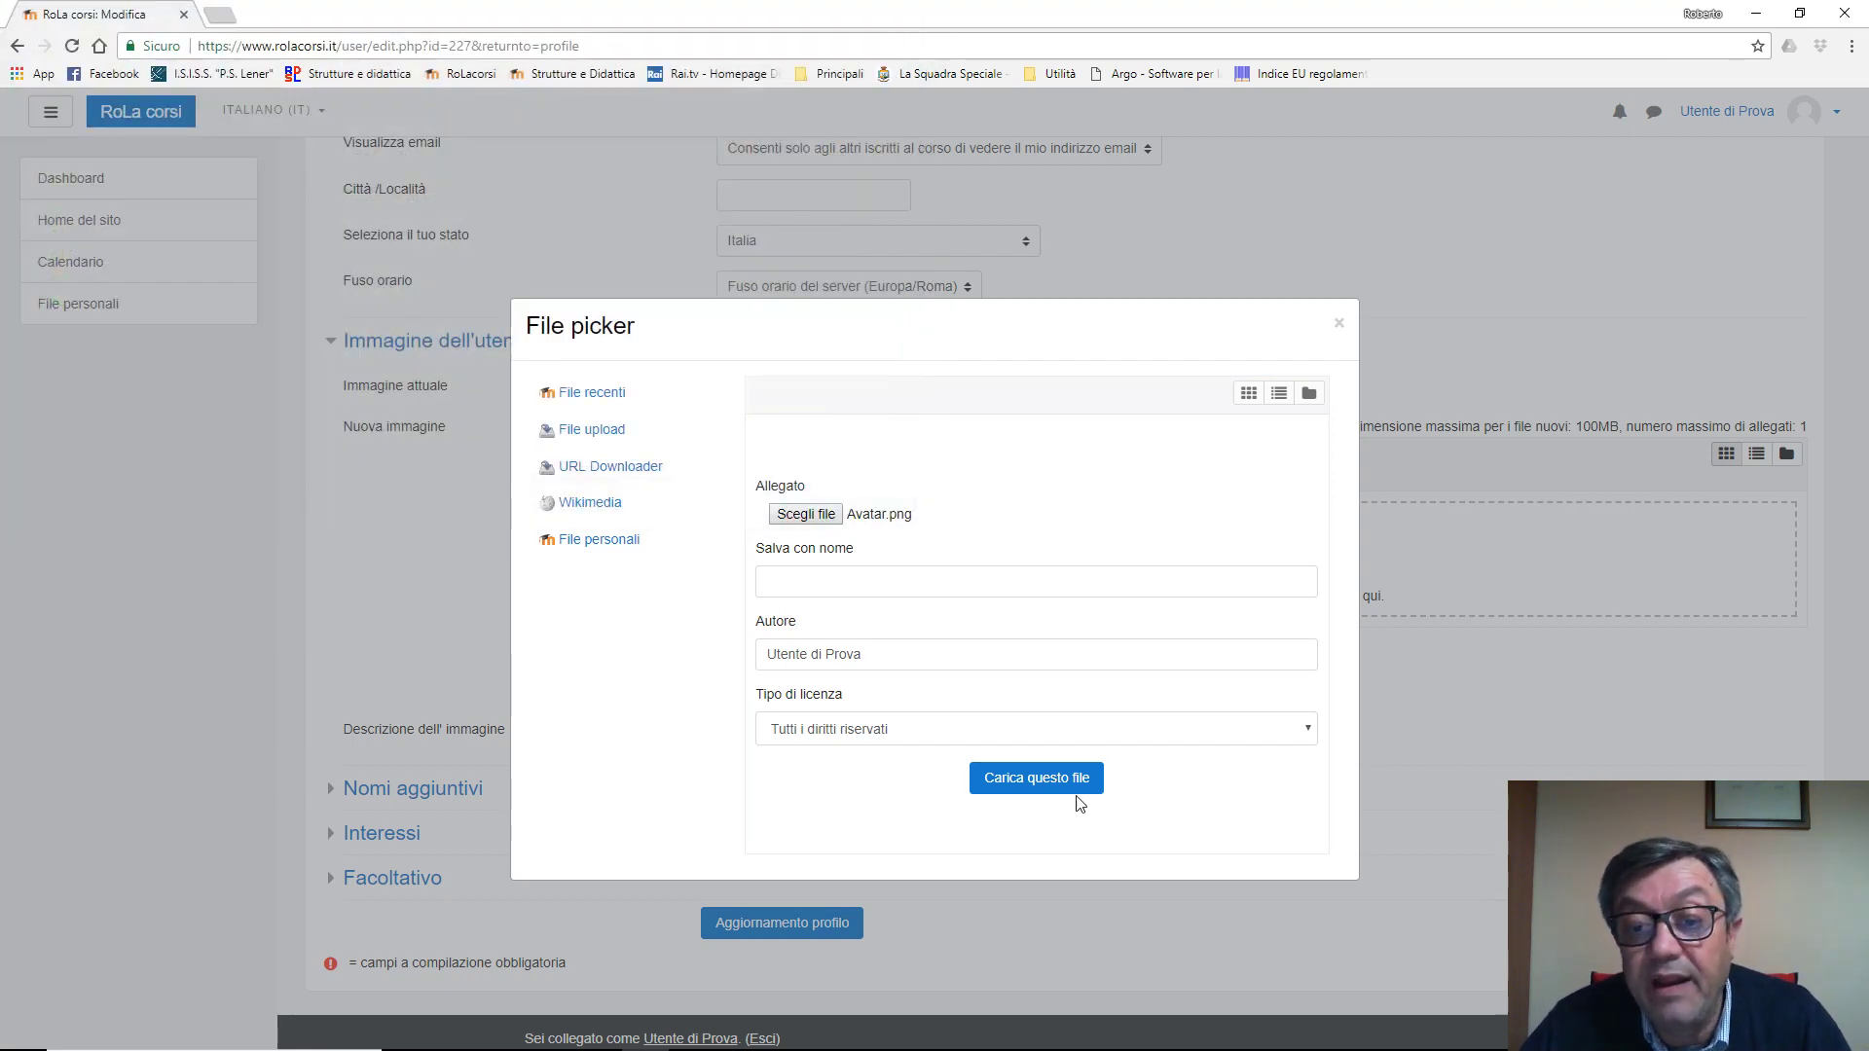
{"action": "left_click", "coordinate": [1076, 791]}
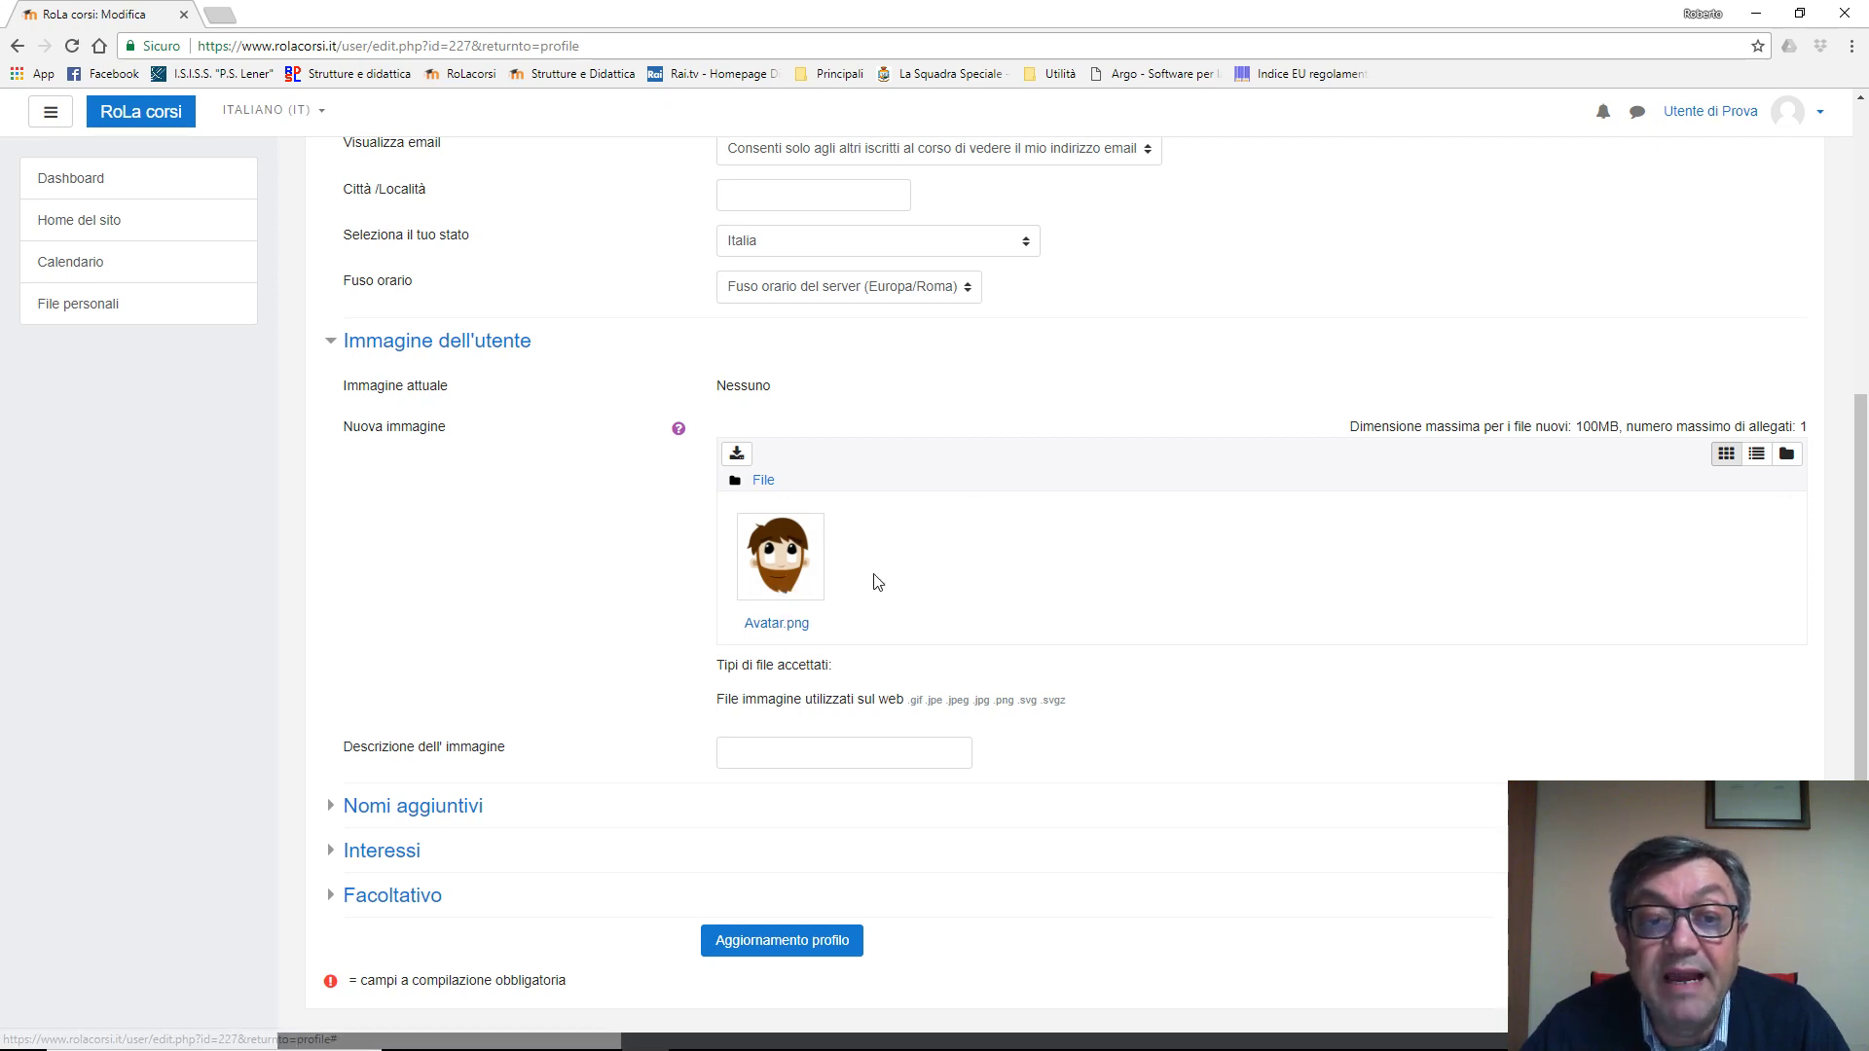
Expand the Interessi and Facoltativo sections to review their fields, and save the profile update.
{"action": "scroll", "coordinate": [624, 570], "scroll_direction": "down", "scroll_amount": 1}
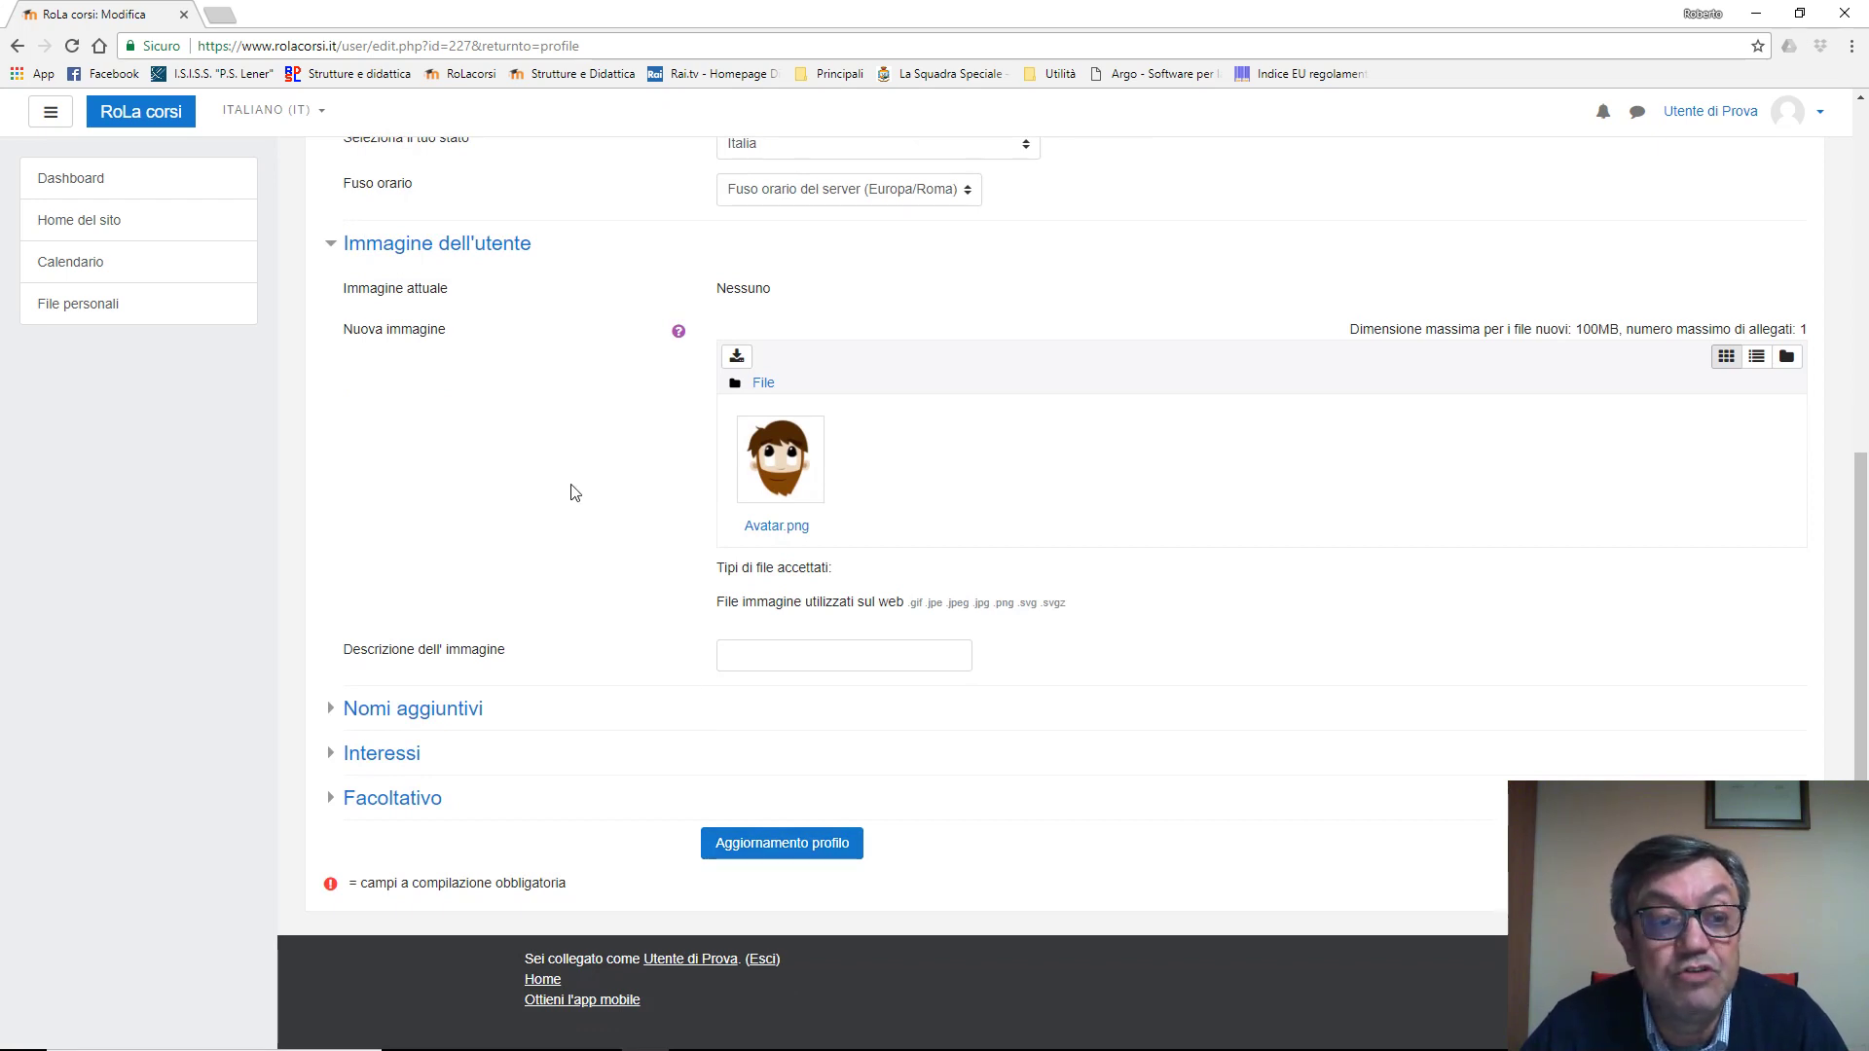
{"action": "scroll", "coordinate": [574, 492], "scroll_direction": "down", "scroll_amount": 1}
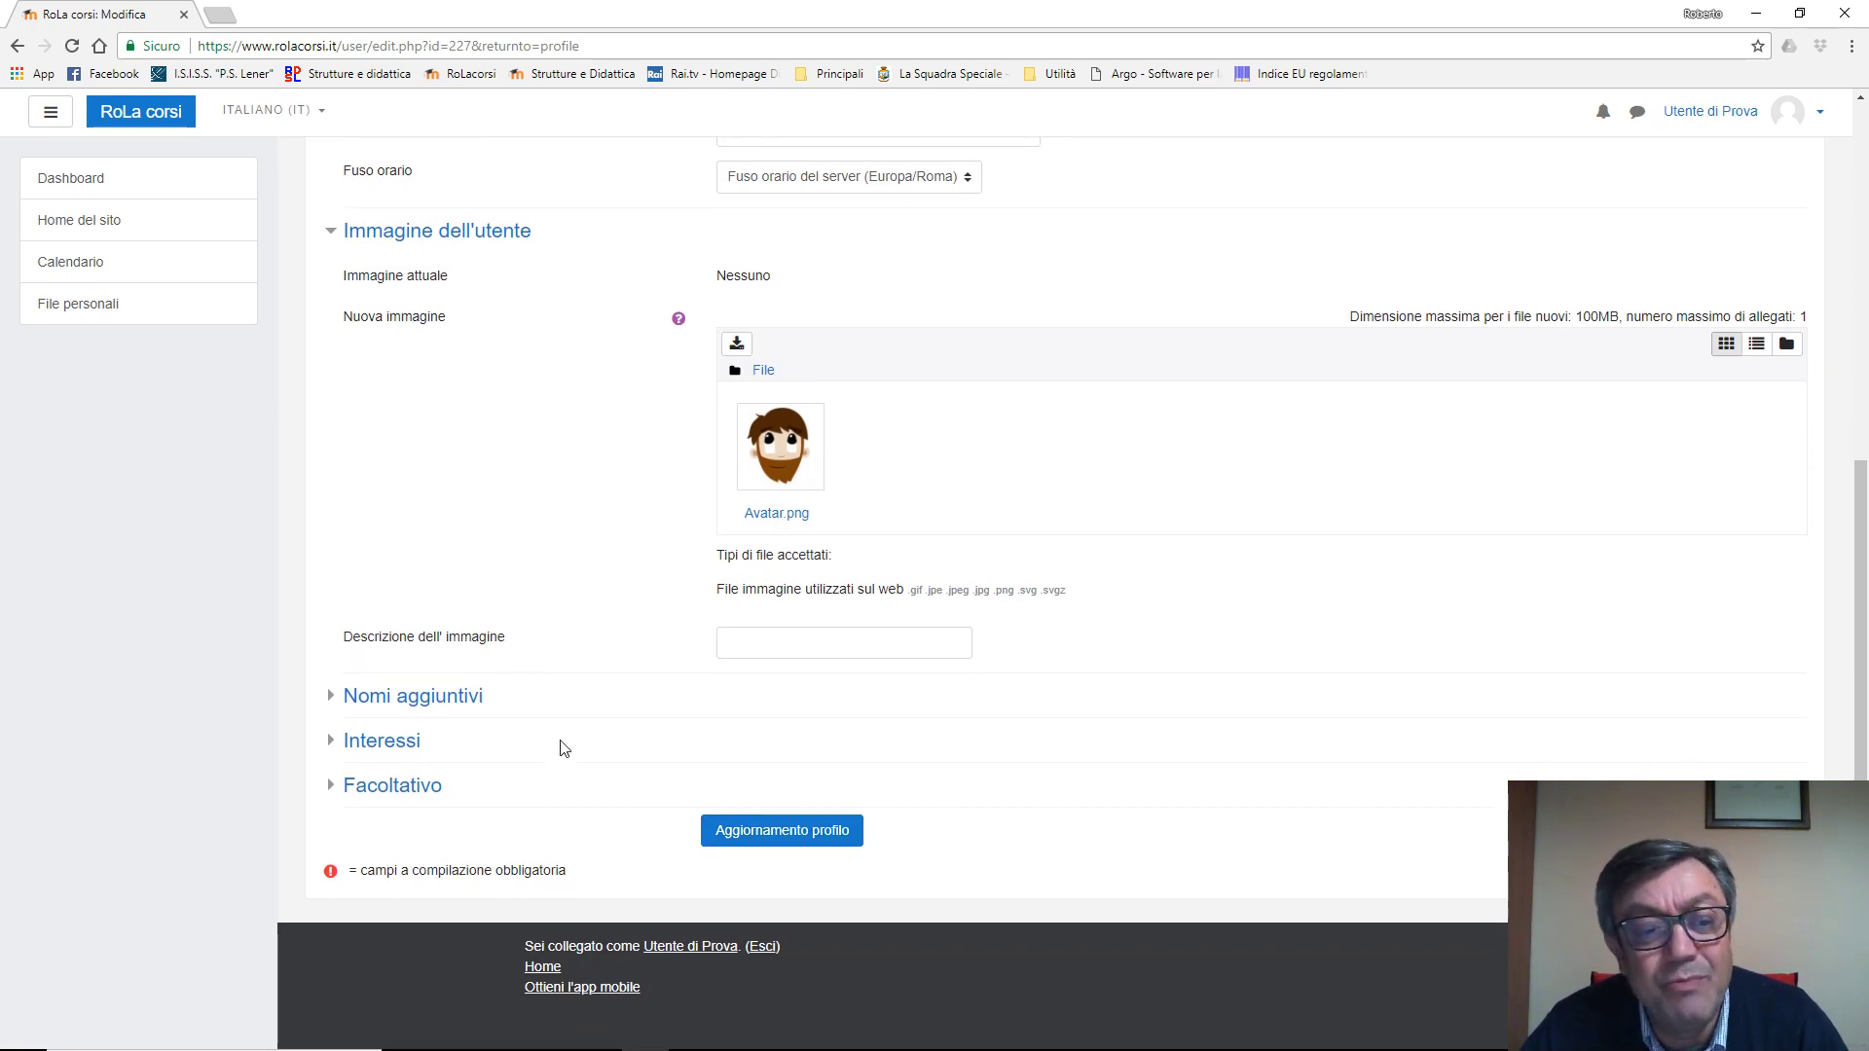
{"action": "left_click", "coordinate": [335, 757]}
{"action": "scroll", "coordinate": [633, 732], "scroll_direction": "down", "scroll_amount": 1}
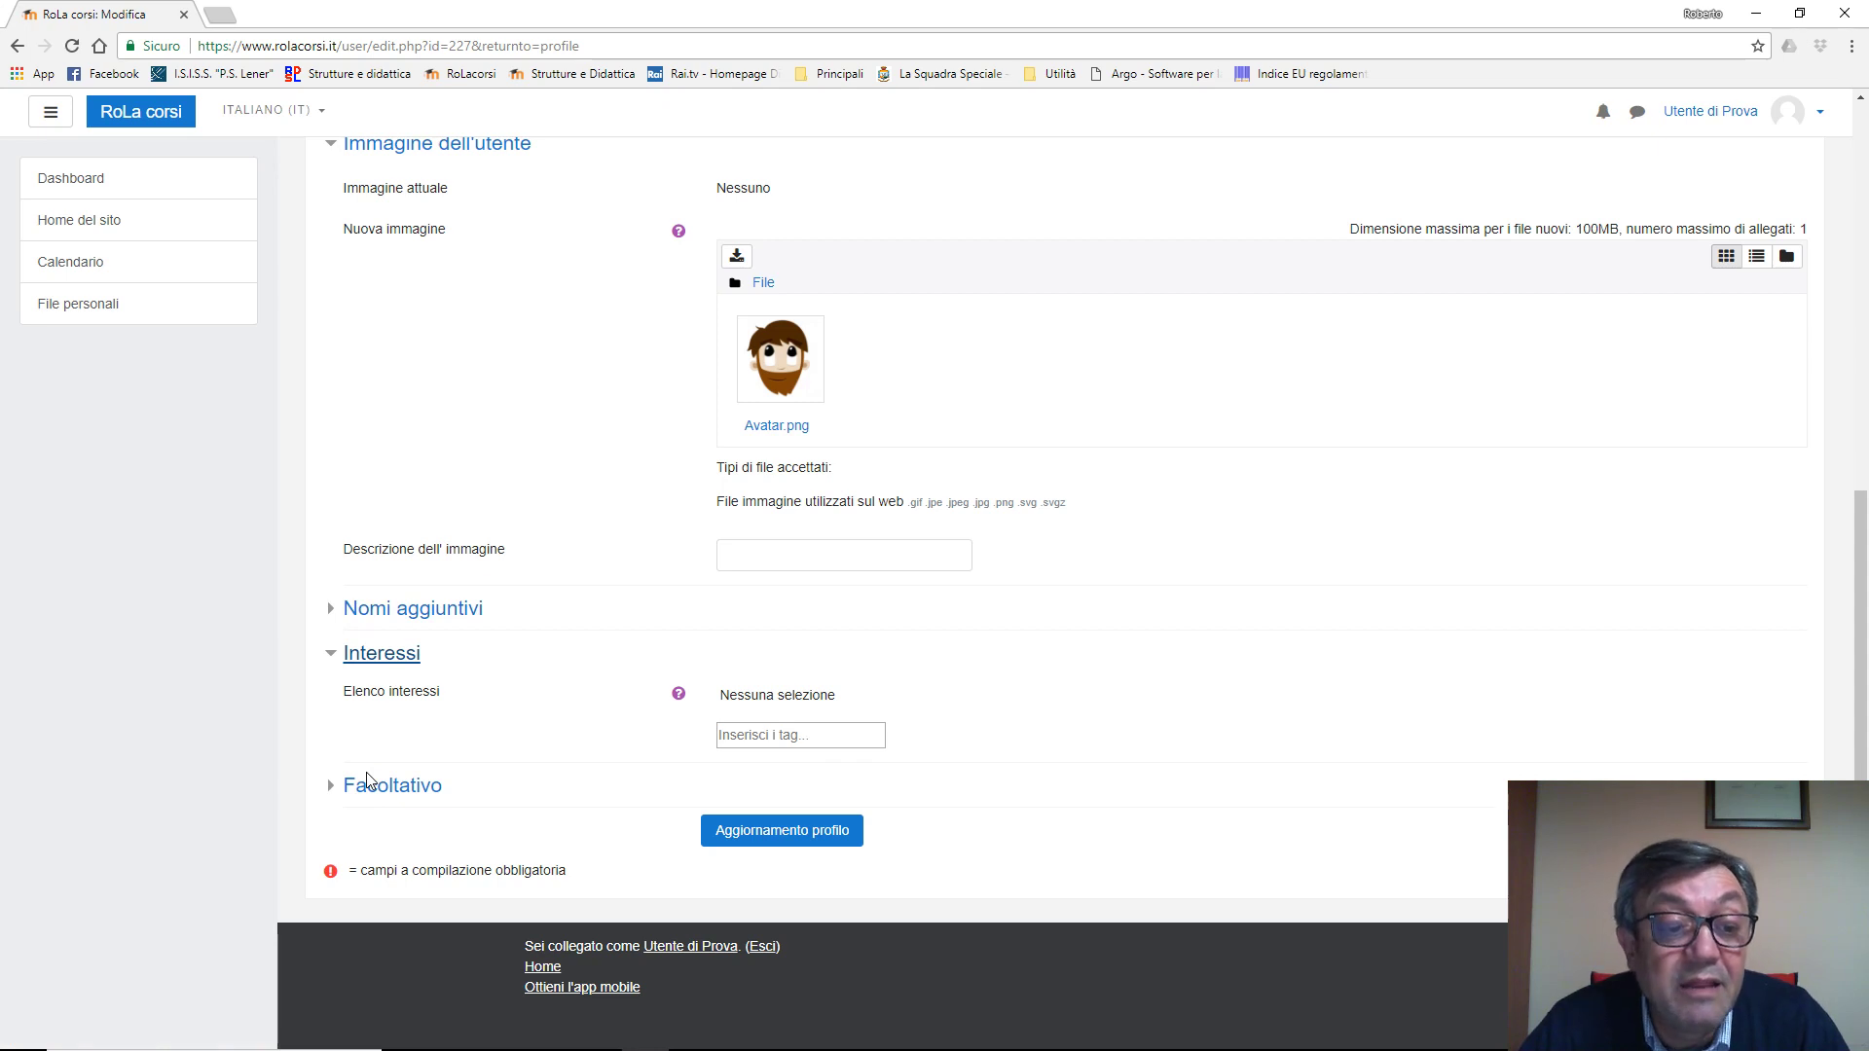
{"action": "left_click", "coordinate": [418, 786]}
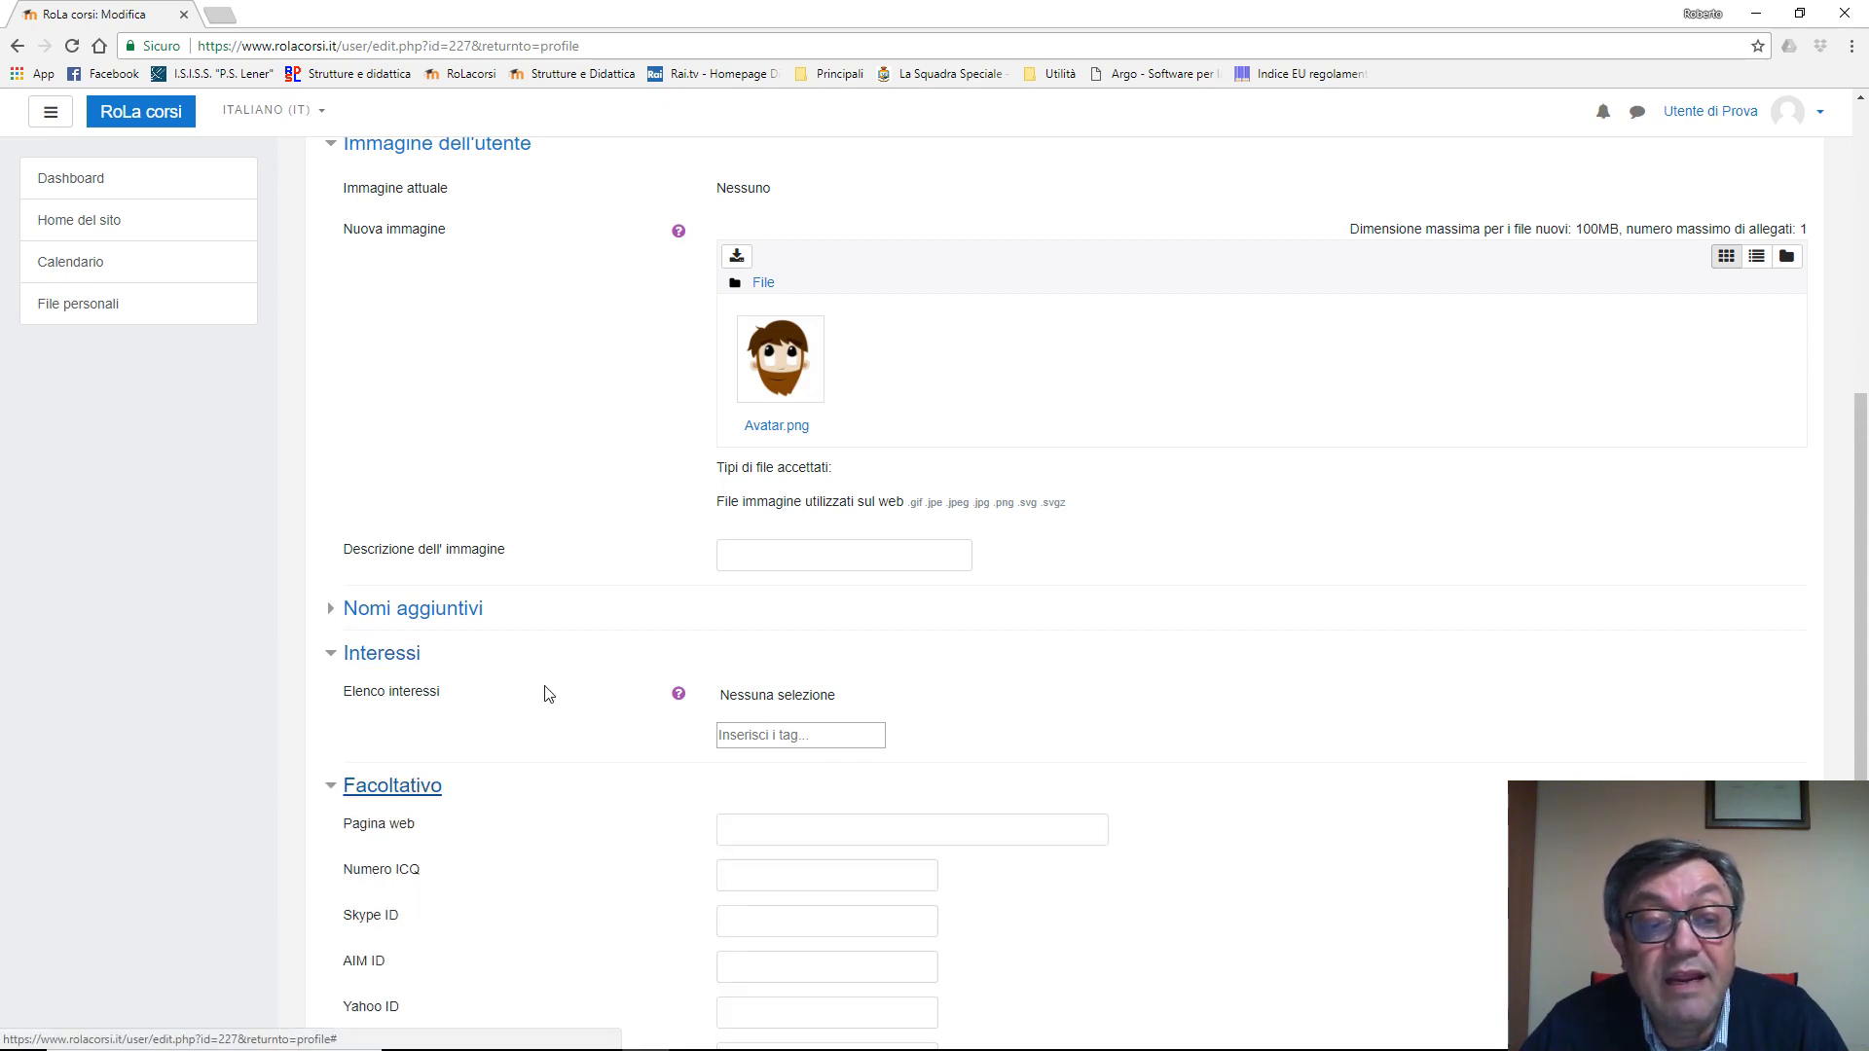
{"action": "scroll", "coordinate": [573, 657], "scroll_direction": "down", "scroll_amount": 3}
{"action": "scroll", "coordinate": [580, 618], "scroll_direction": "down", "scroll_amount": 1}
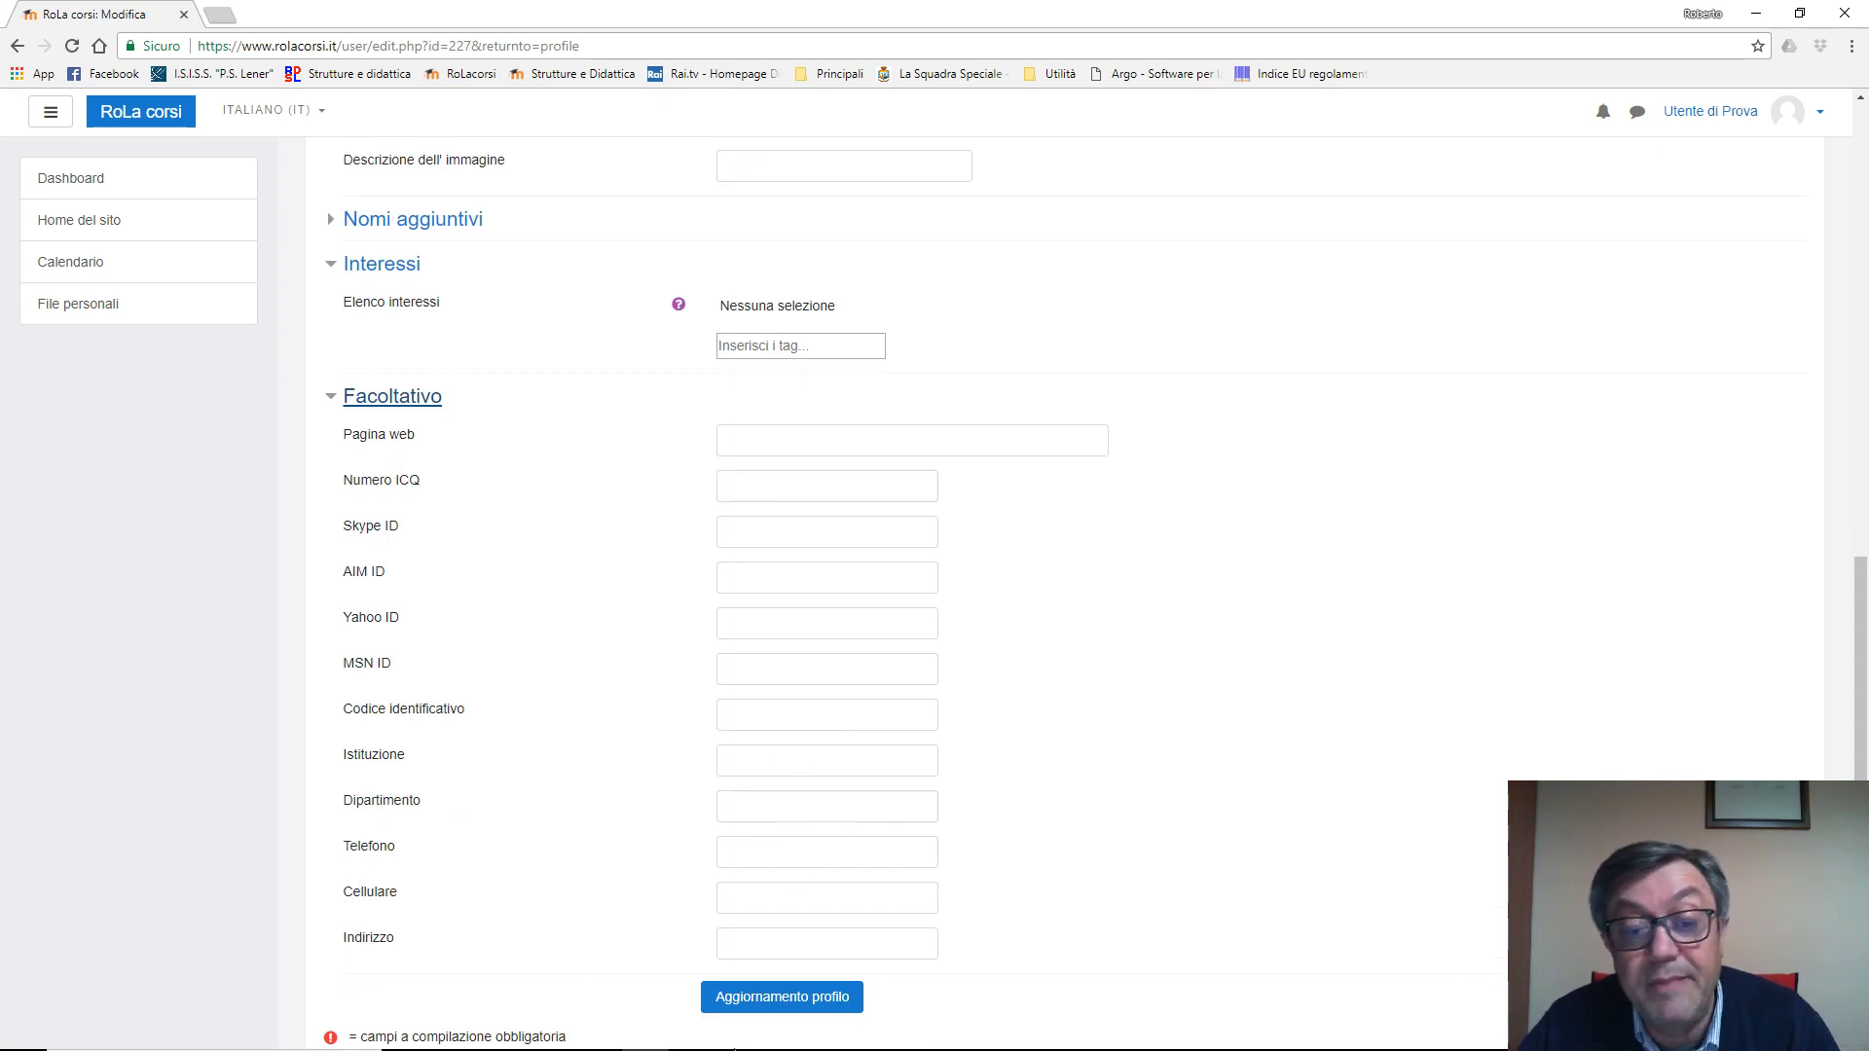
{"action": "left_click", "coordinate": [815, 999]}
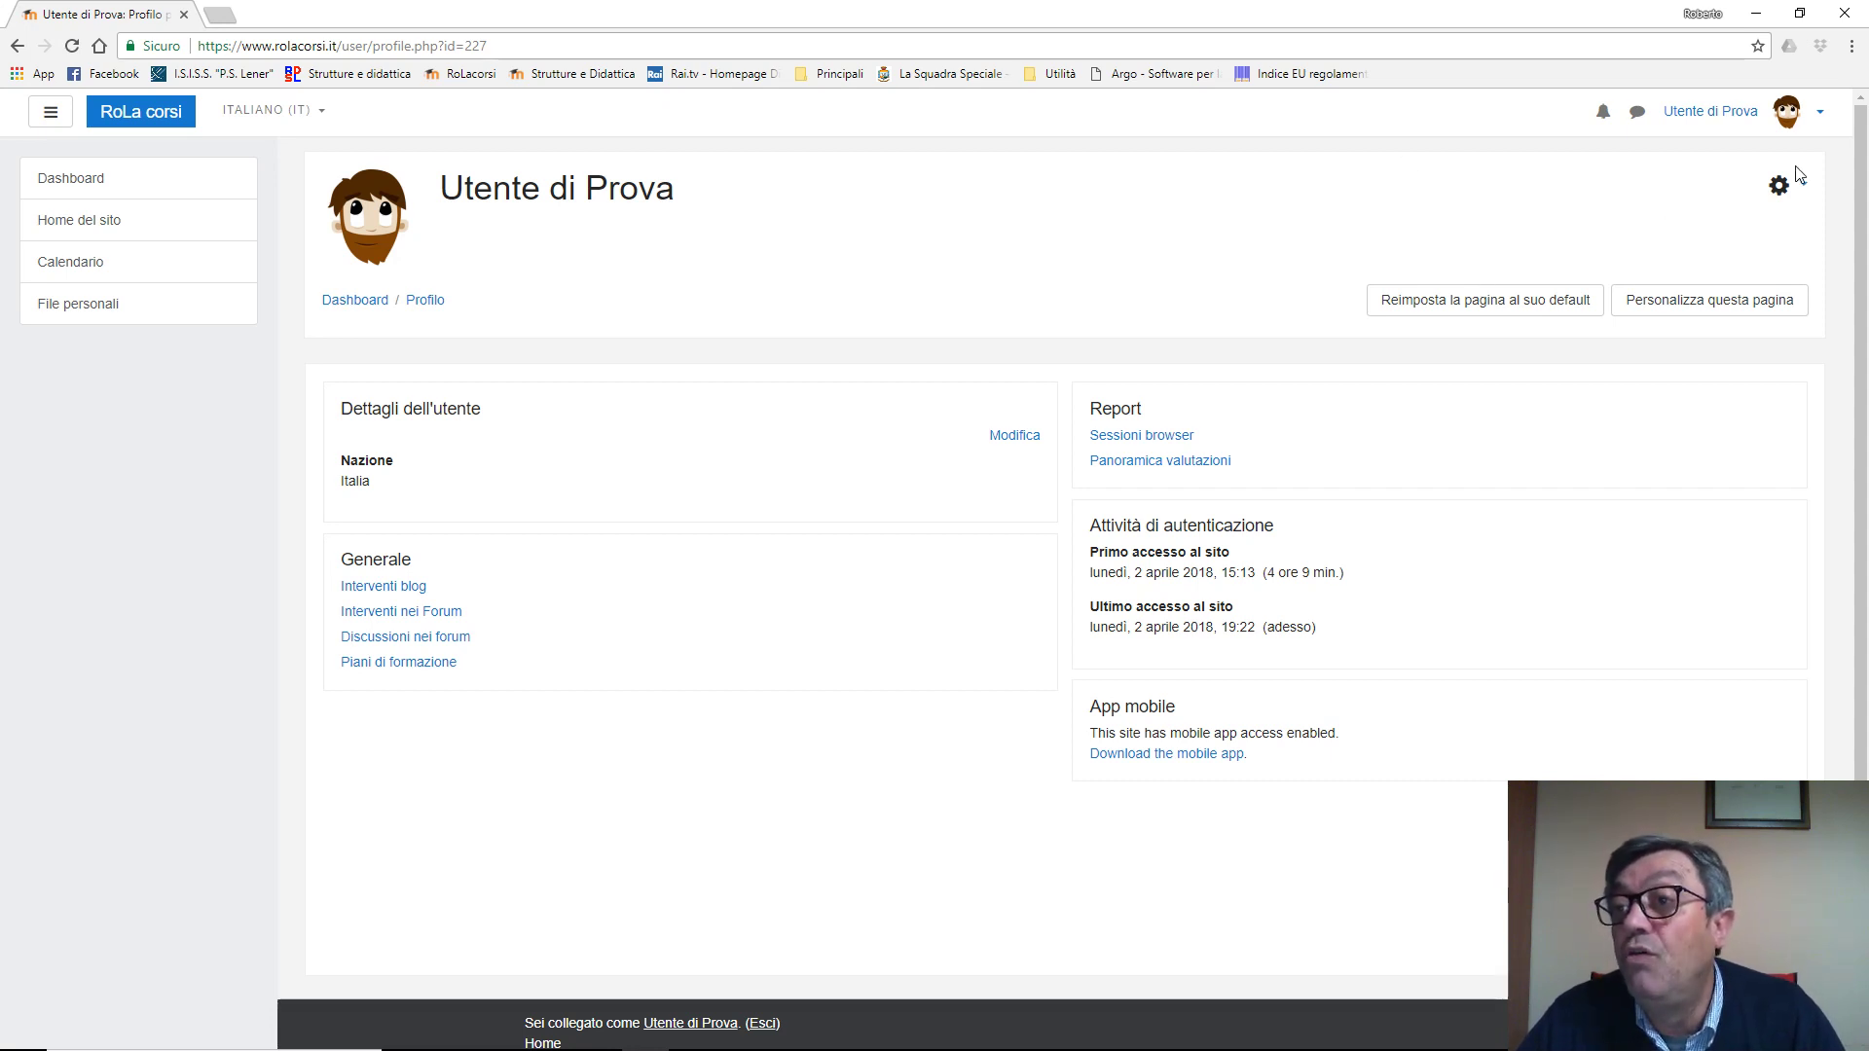
Open the account's Preferenze page from the user menu.
{"action": "left_click", "coordinate": [1820, 113]}
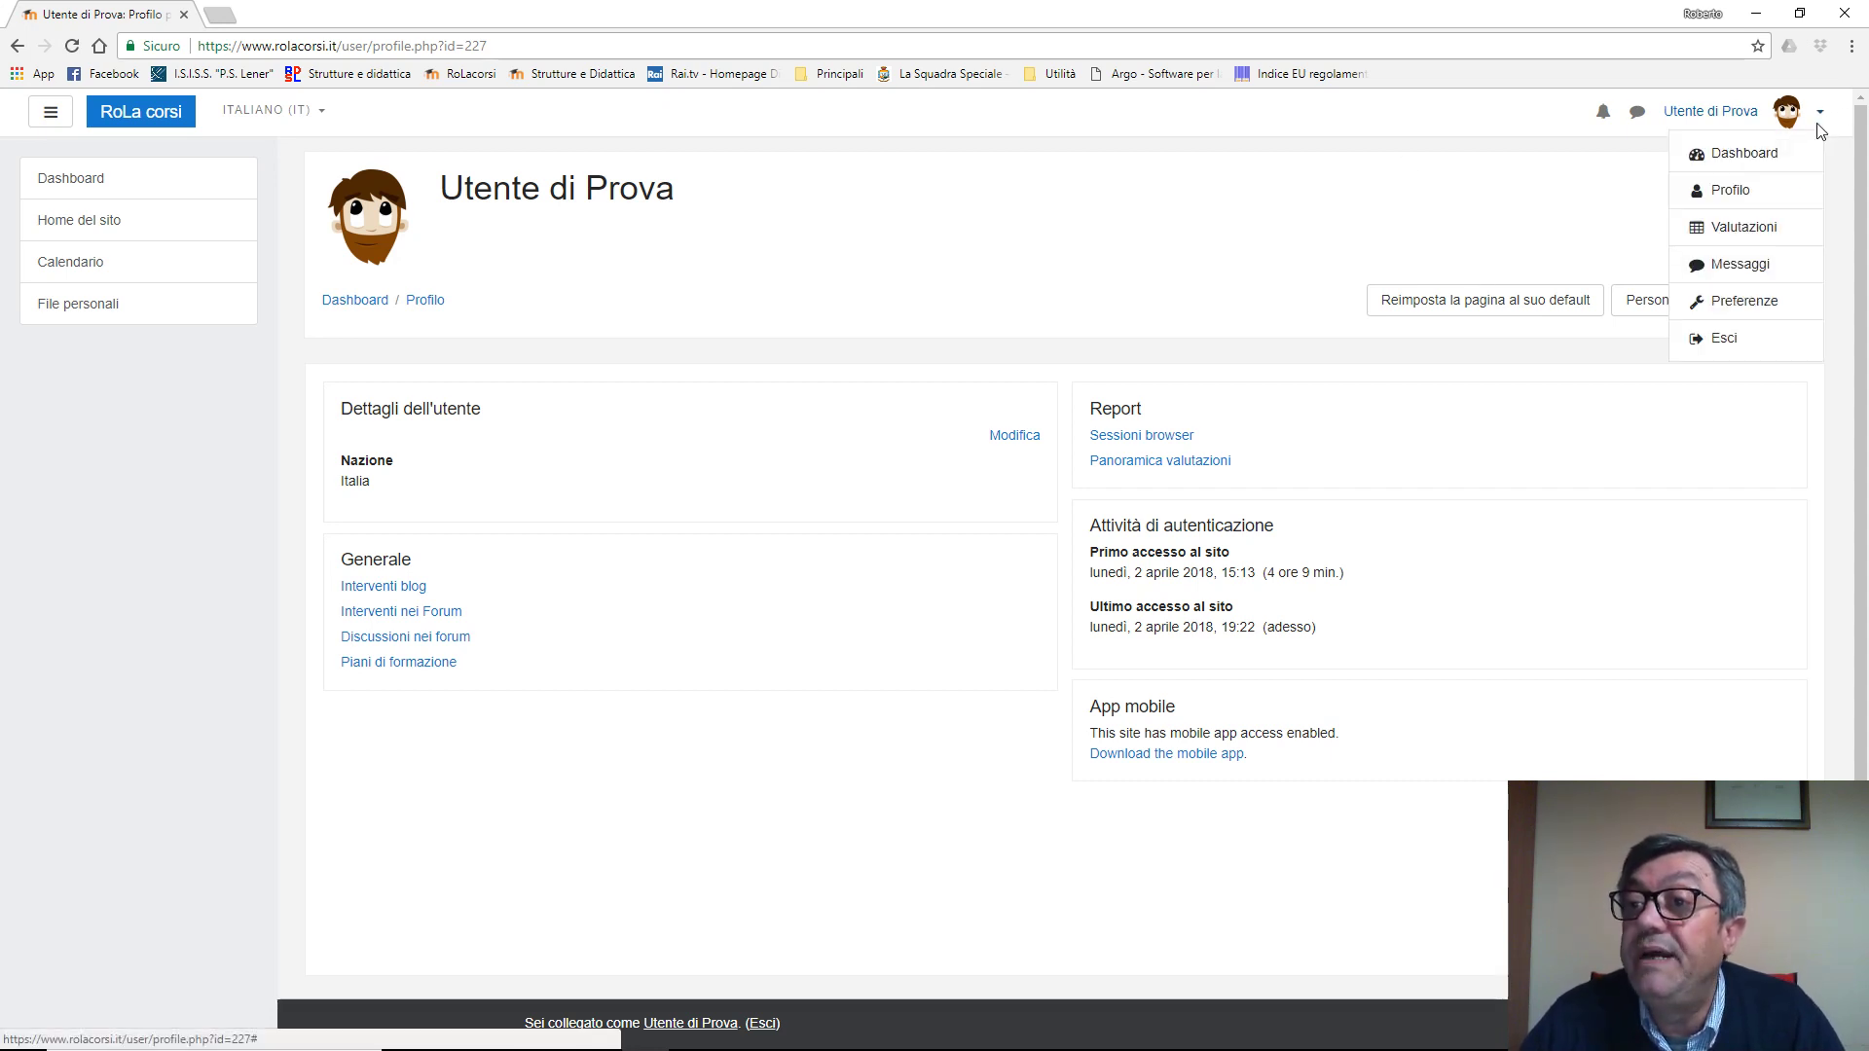
{"action": "left_click", "coordinate": [1753, 309]}
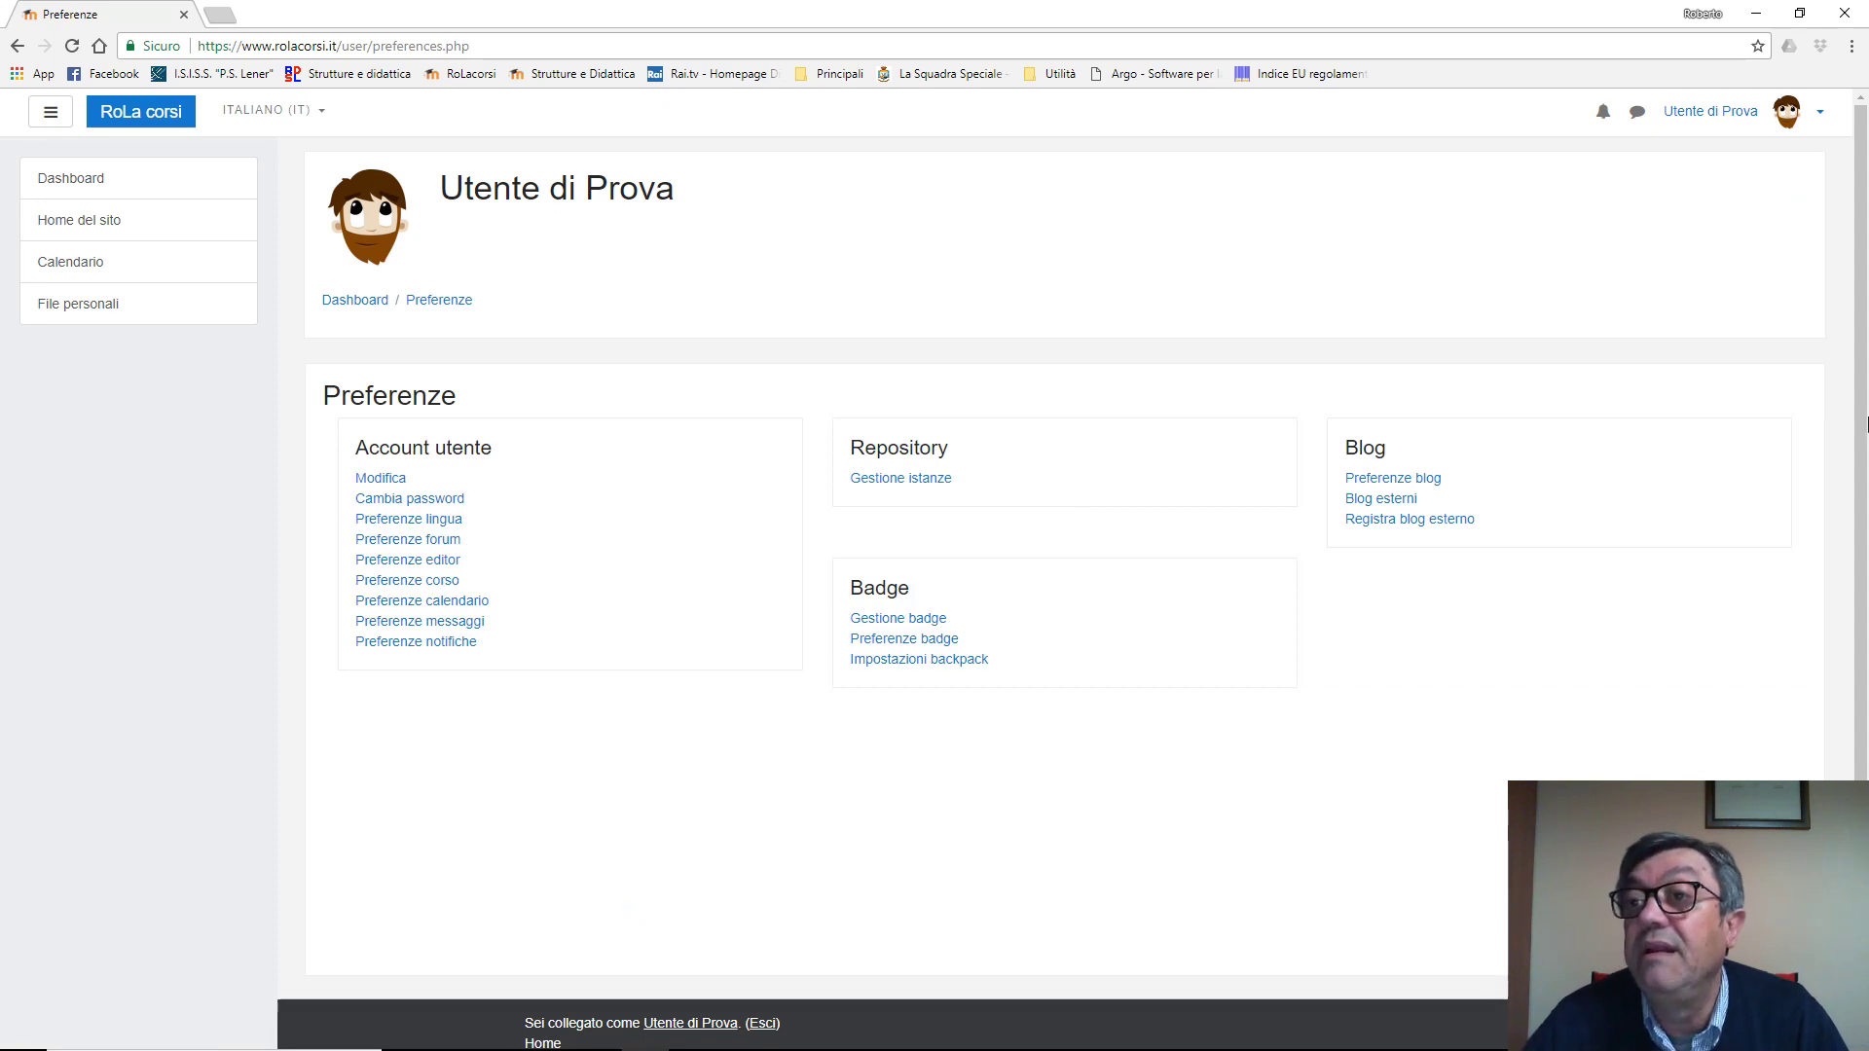
{"action": "left_click", "coordinate": [1820, 112]}
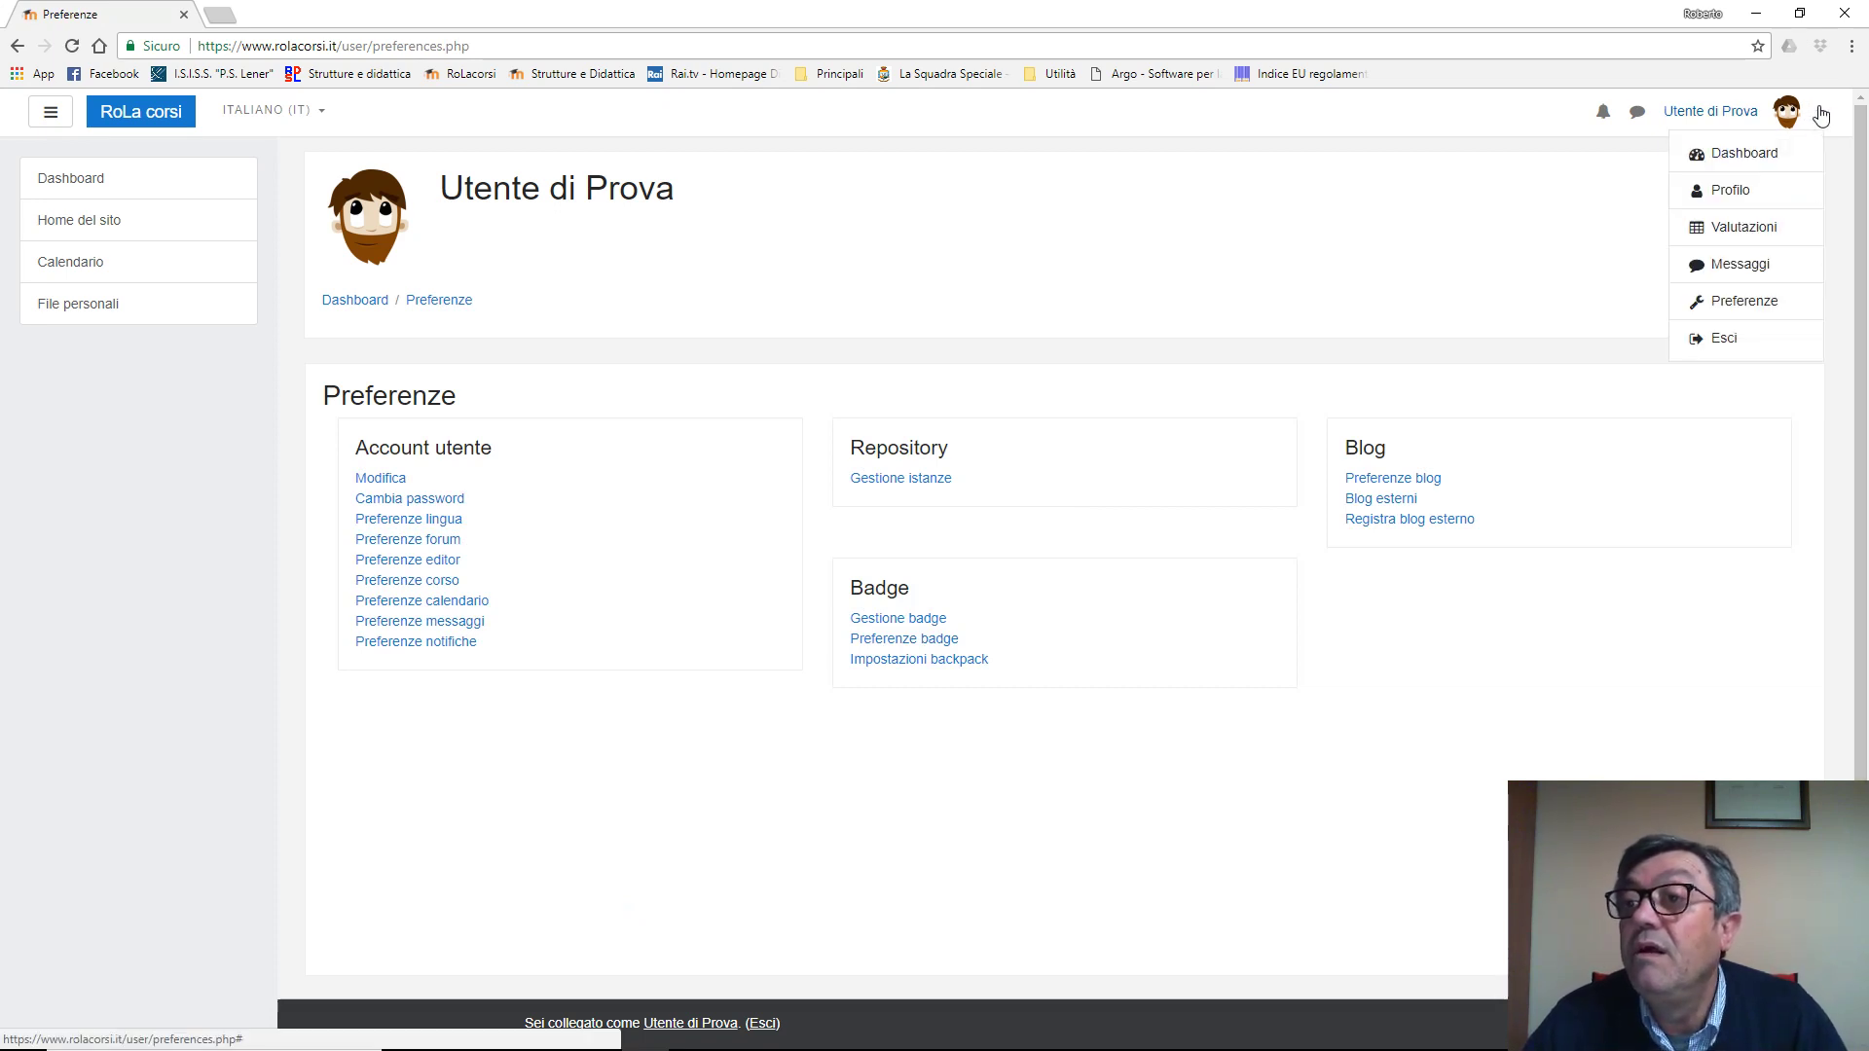
{"action": "left_click", "coordinate": [706, 363]}
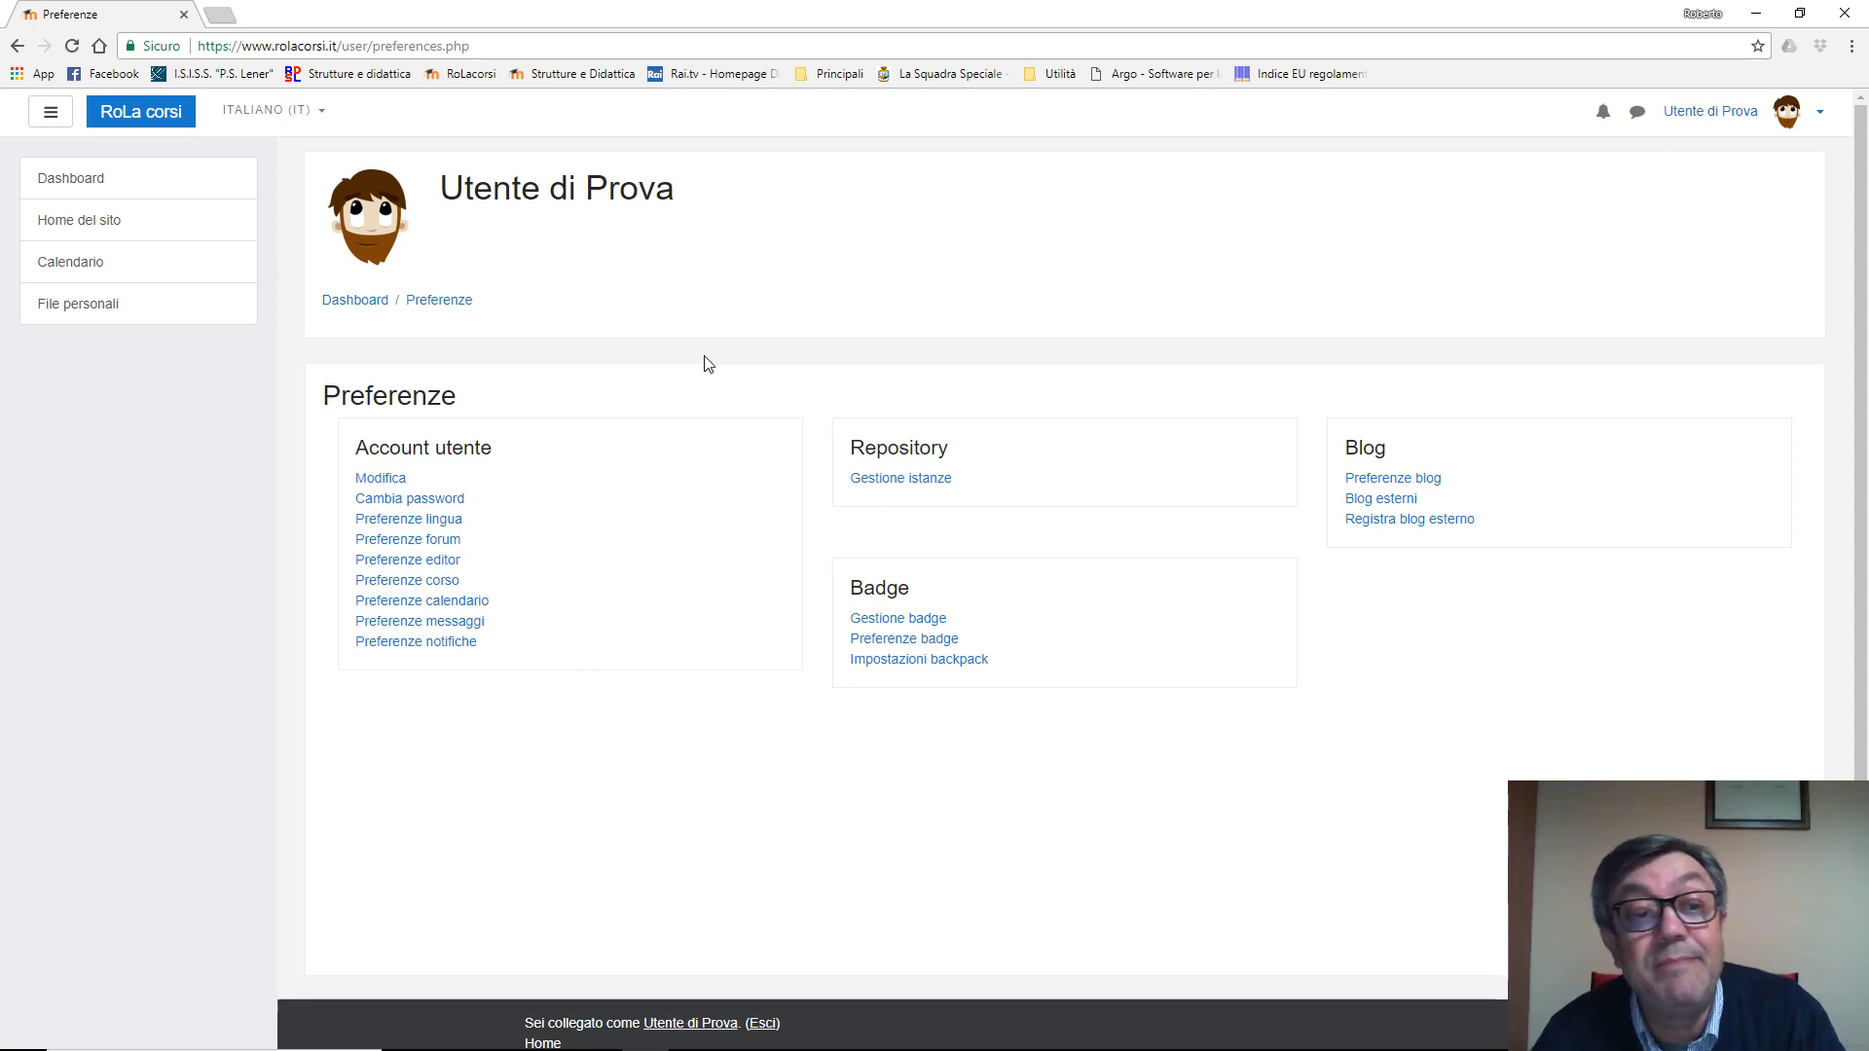
Review the Cambia password form and the Tipo email di raccolta choices in the forum preferences, and return to the Preferenze overview.
{"action": "left_click", "coordinate": [407, 500]}
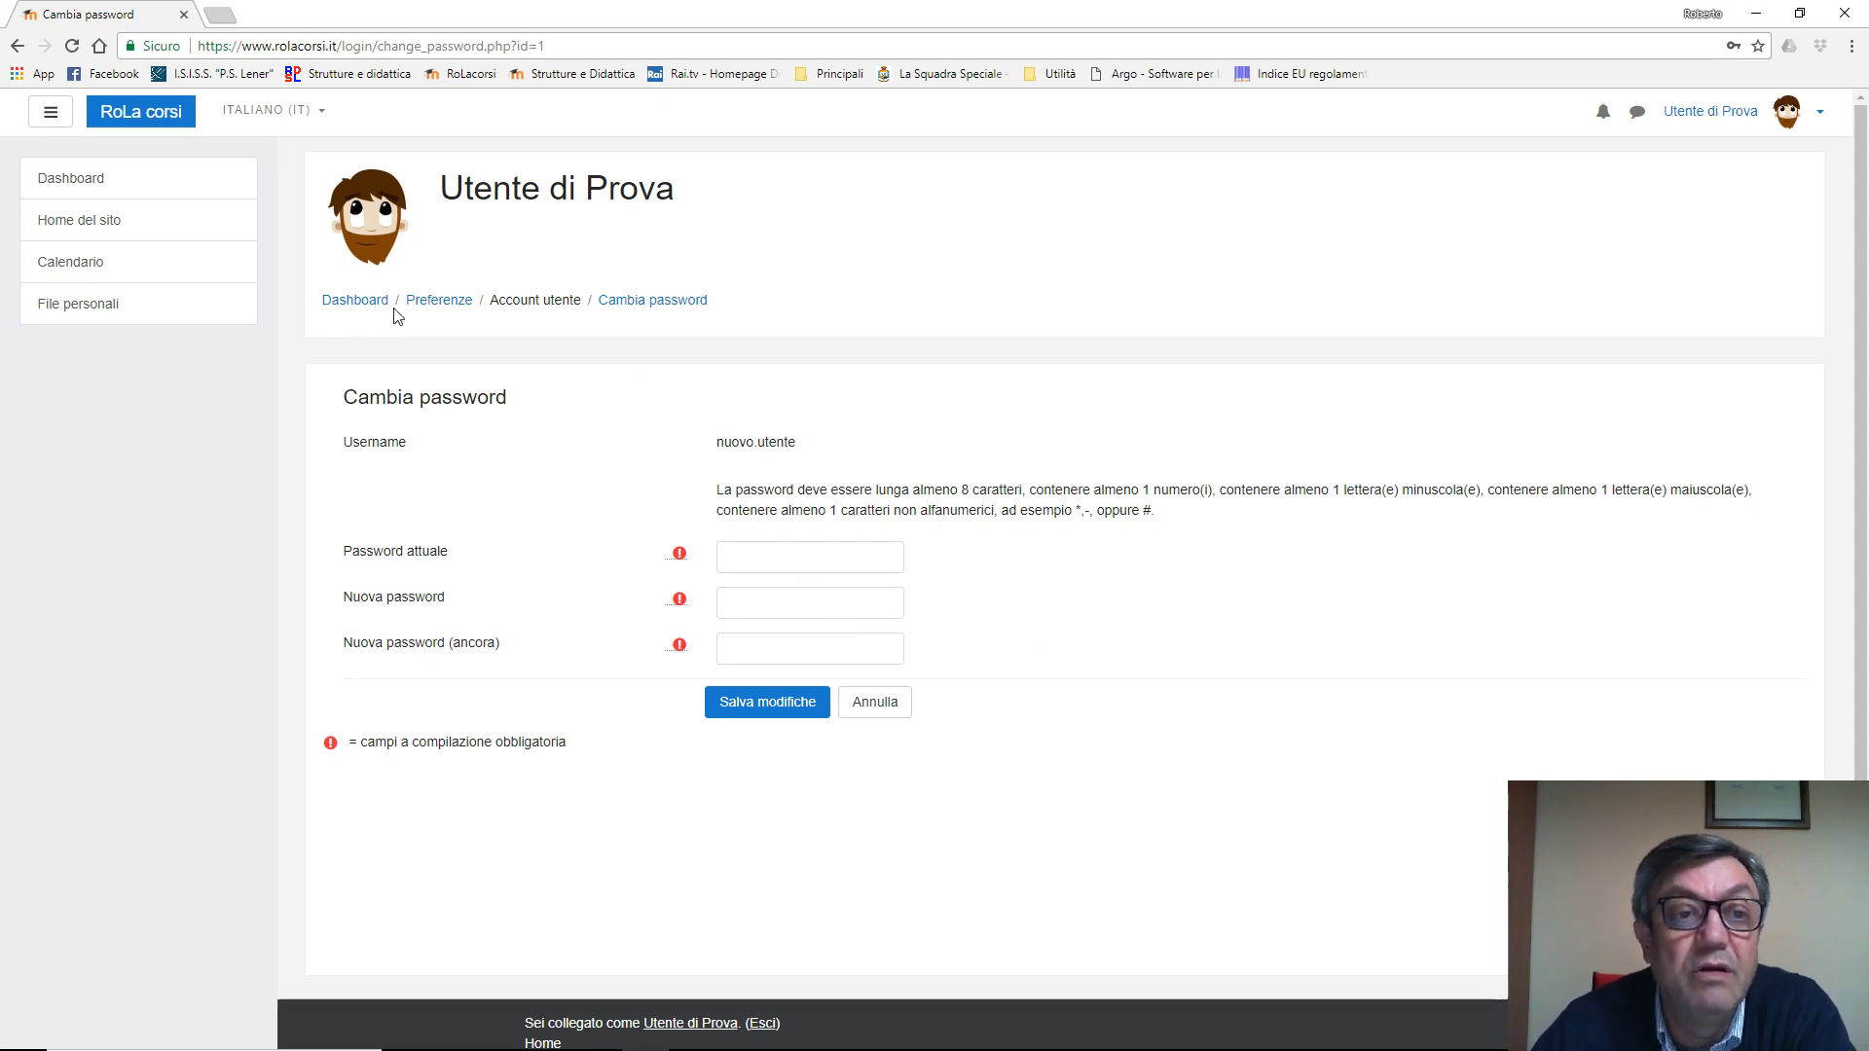
{"action": "left_click", "coordinate": [451, 305]}
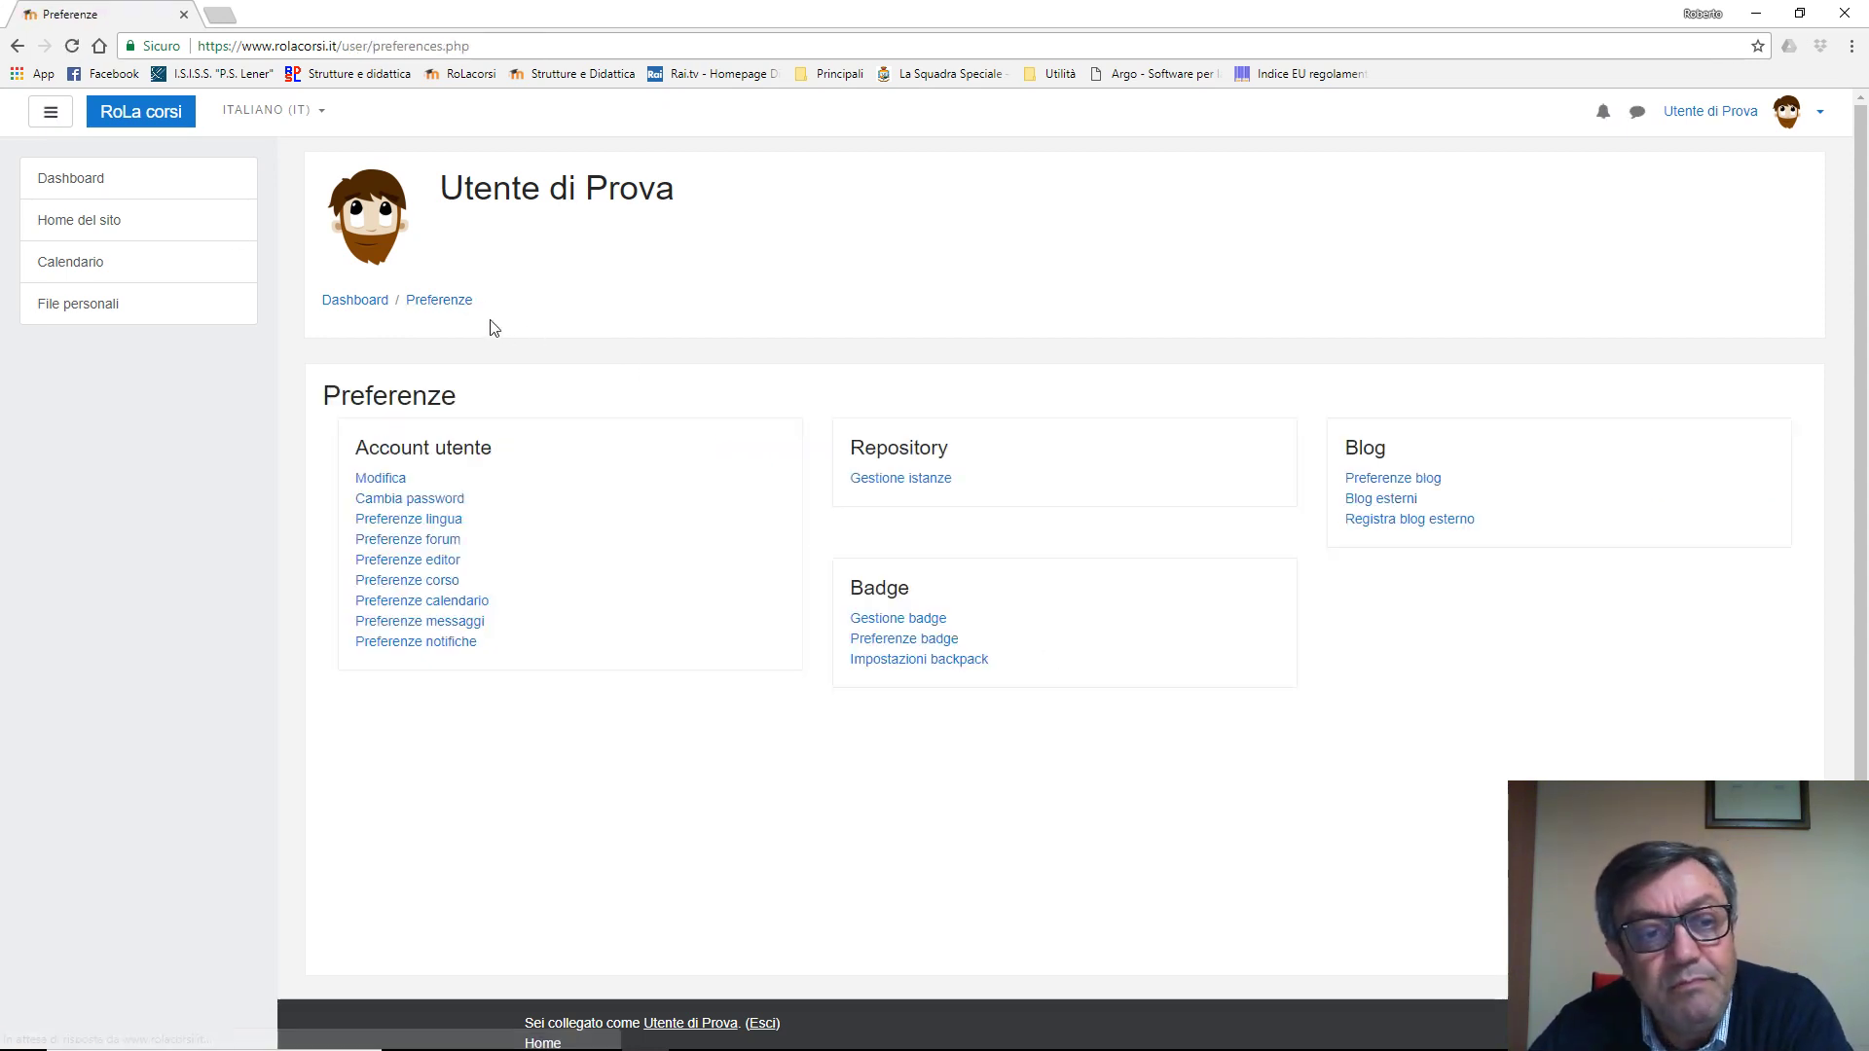
{"action": "left_click", "coordinate": [420, 543]}
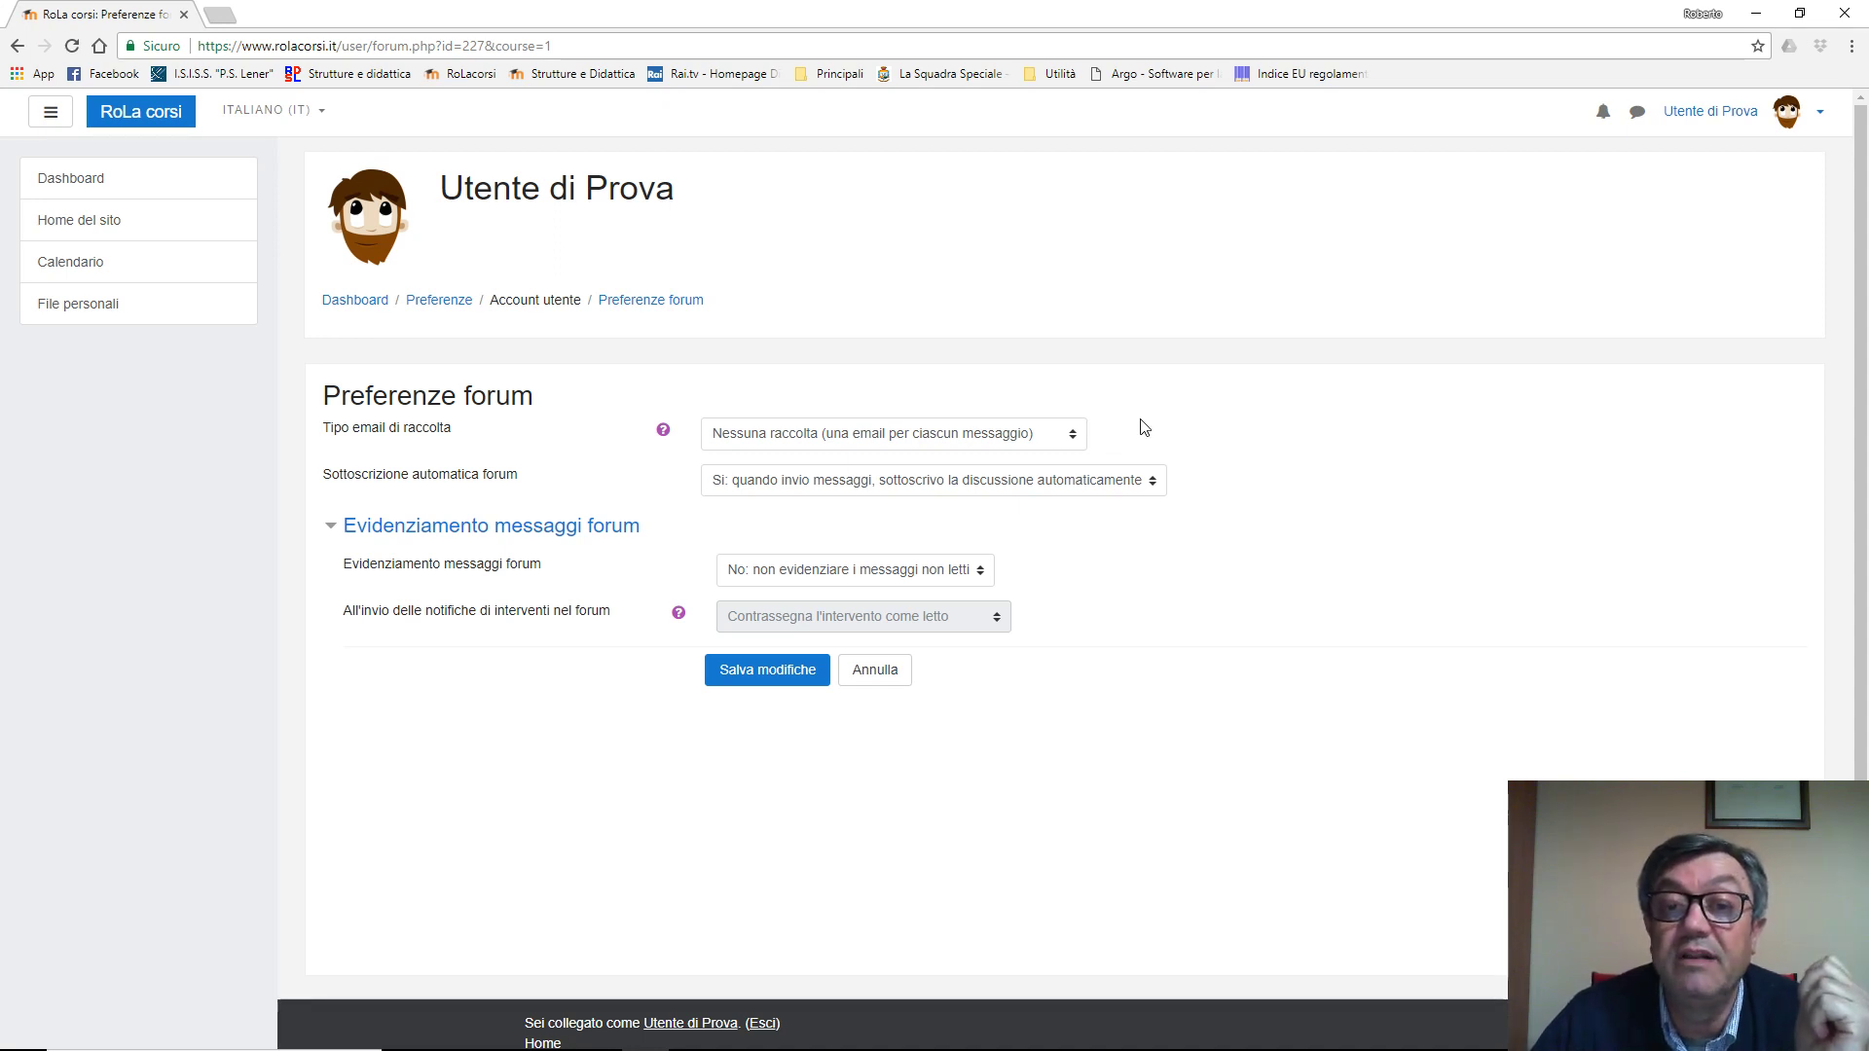
{"action": "left_click", "coordinate": [1075, 435]}
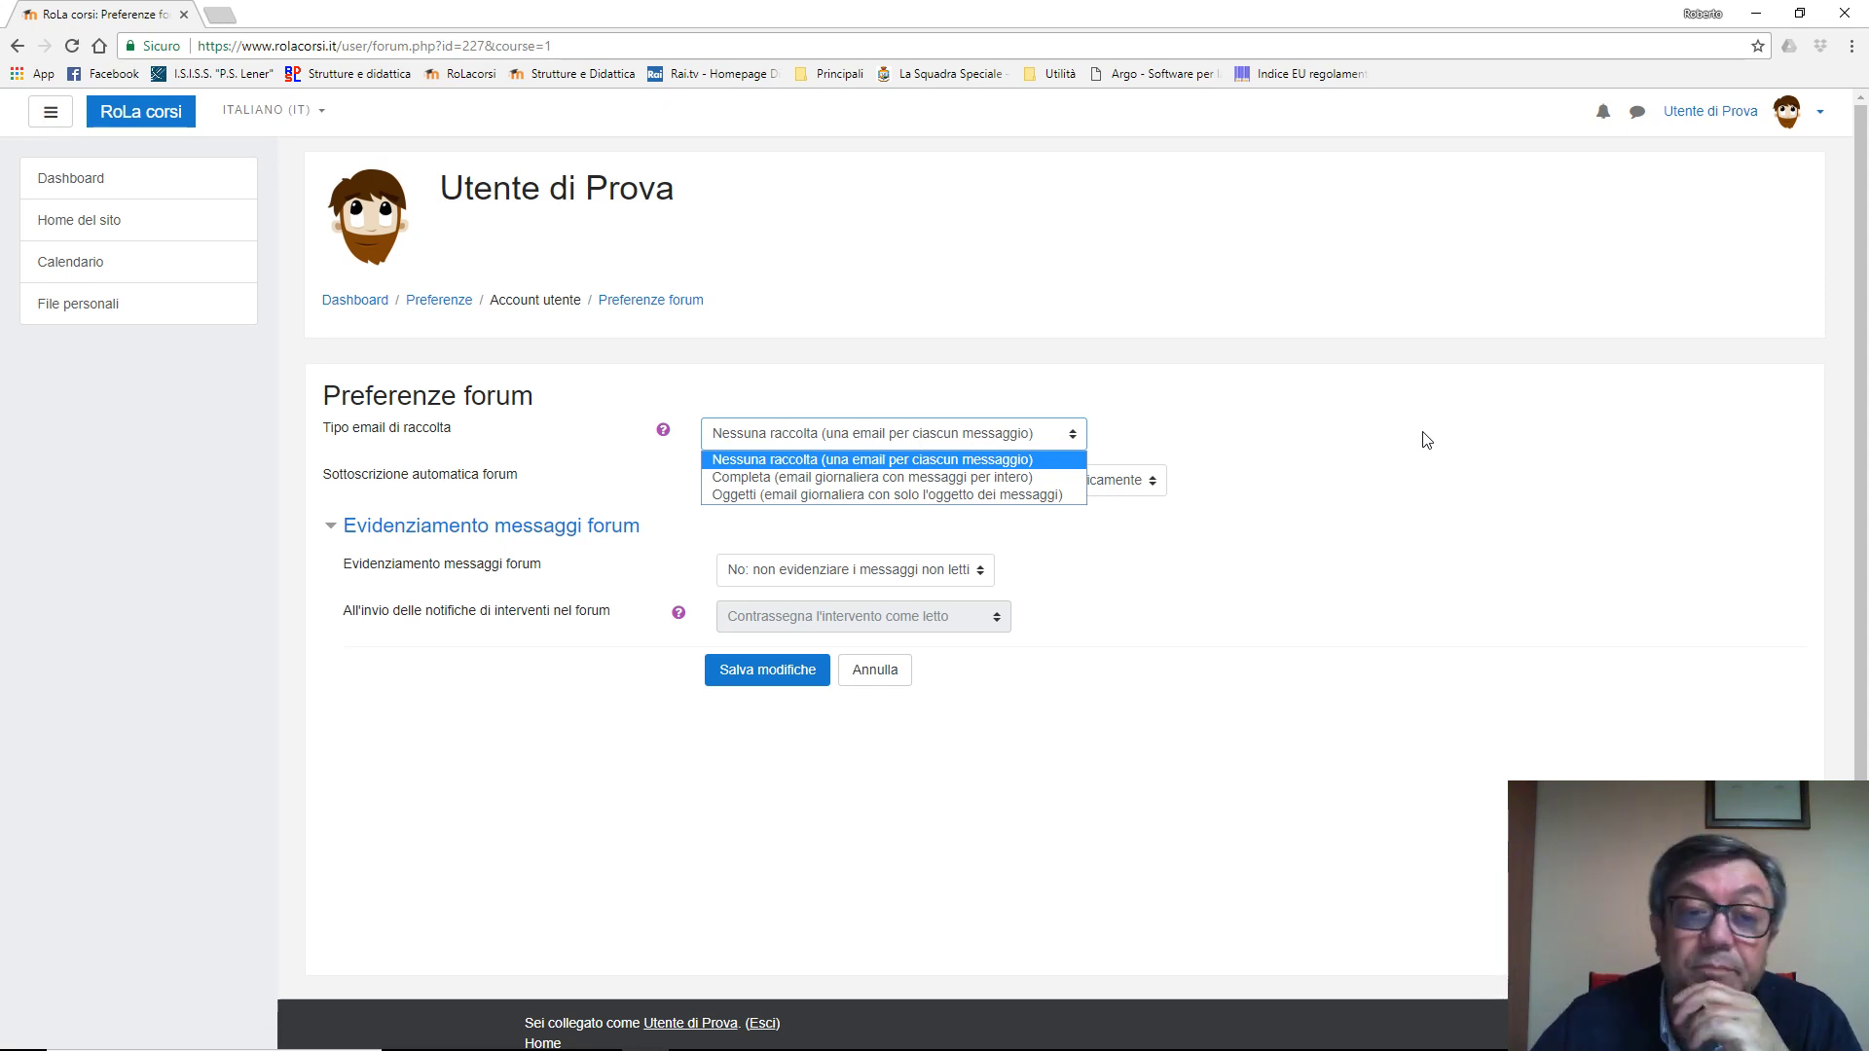
{"action": "left_click", "coordinate": [1328, 447]}
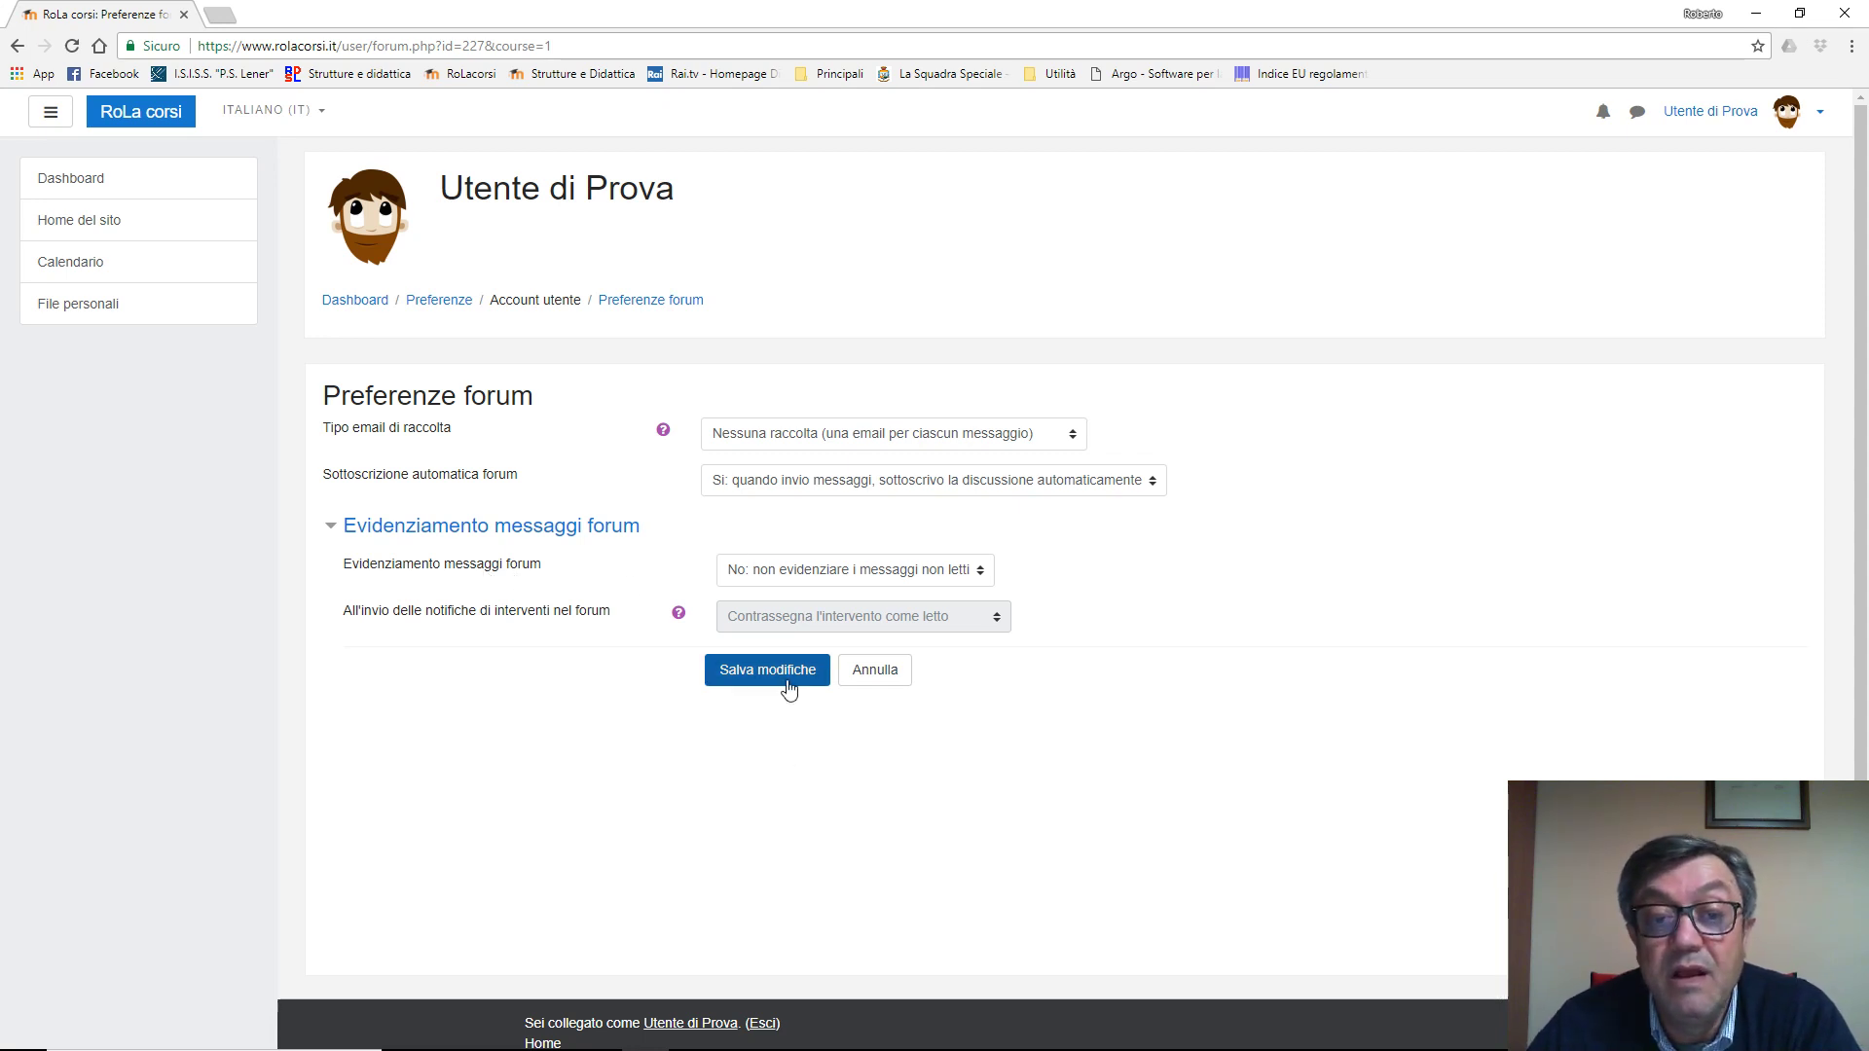
{"action": "left_click", "coordinate": [445, 303]}
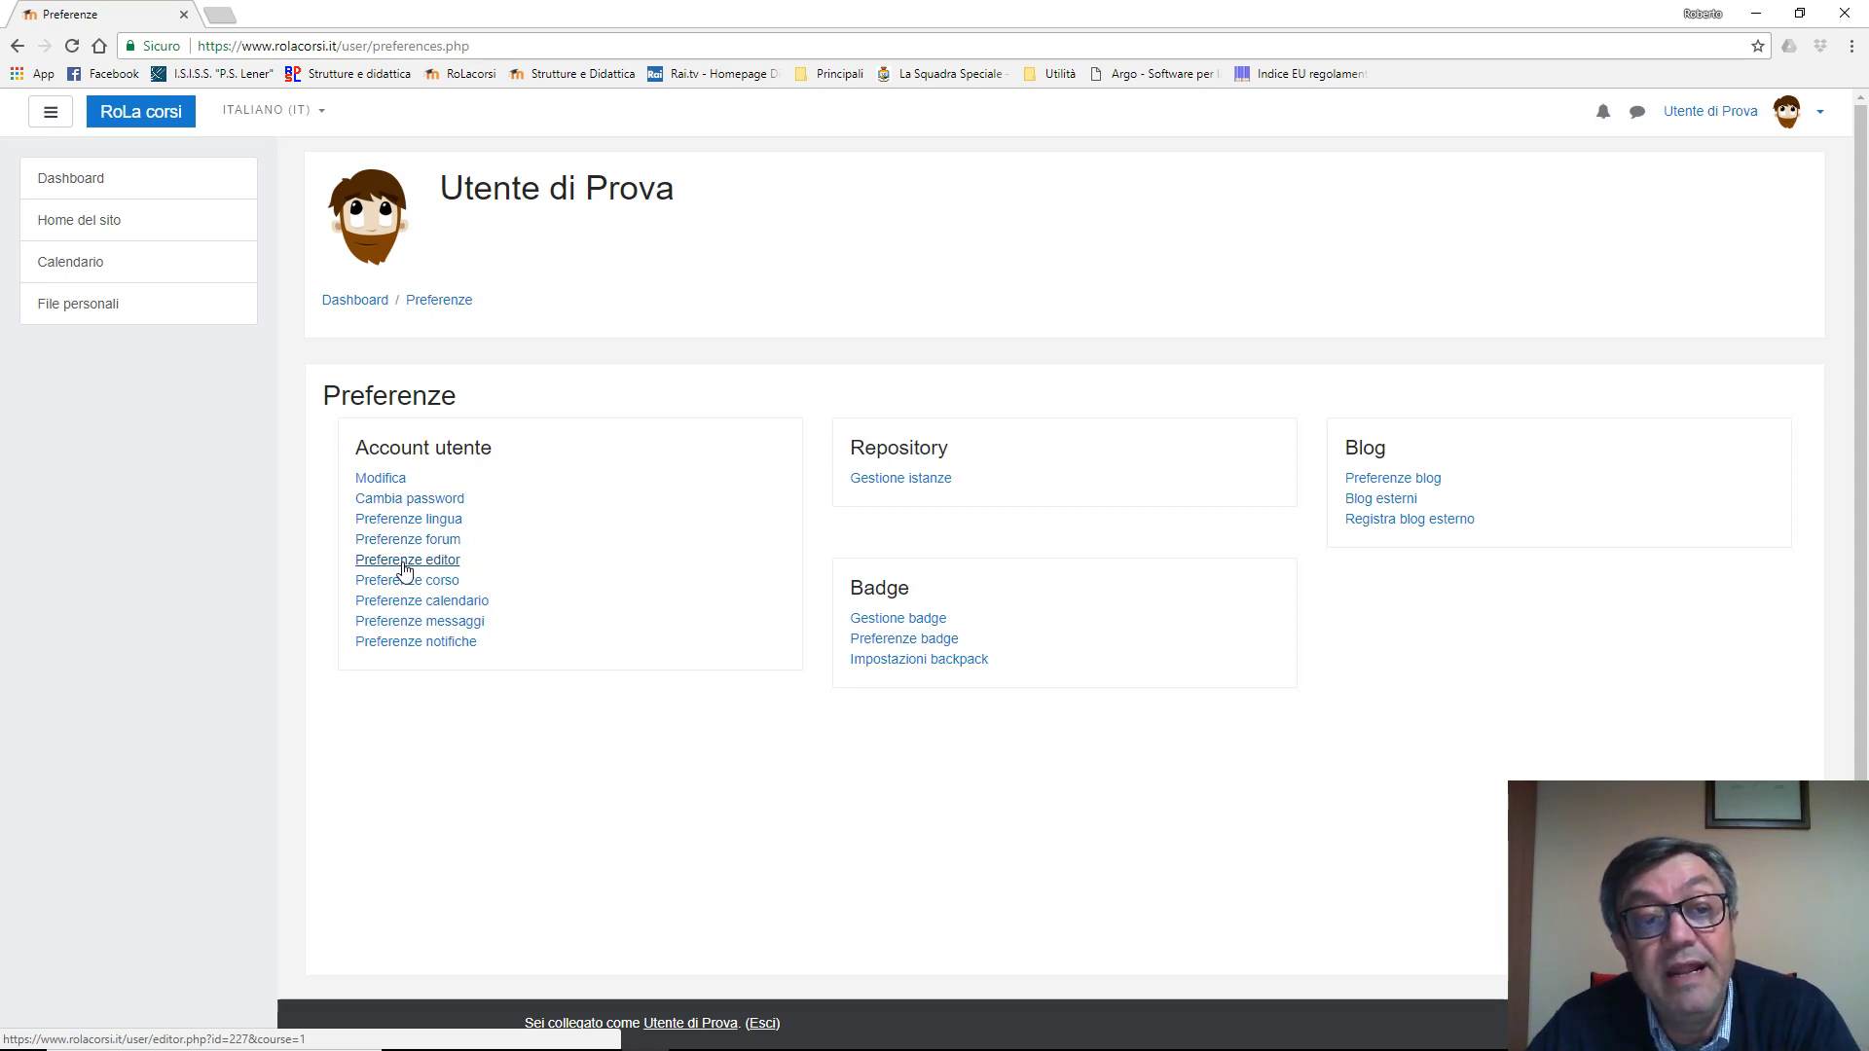
Examine the Editor di testo choices in the editor preferences without changing the default, and return to the Preferenze overview.
{"action": "left_click", "coordinate": [458, 565]}
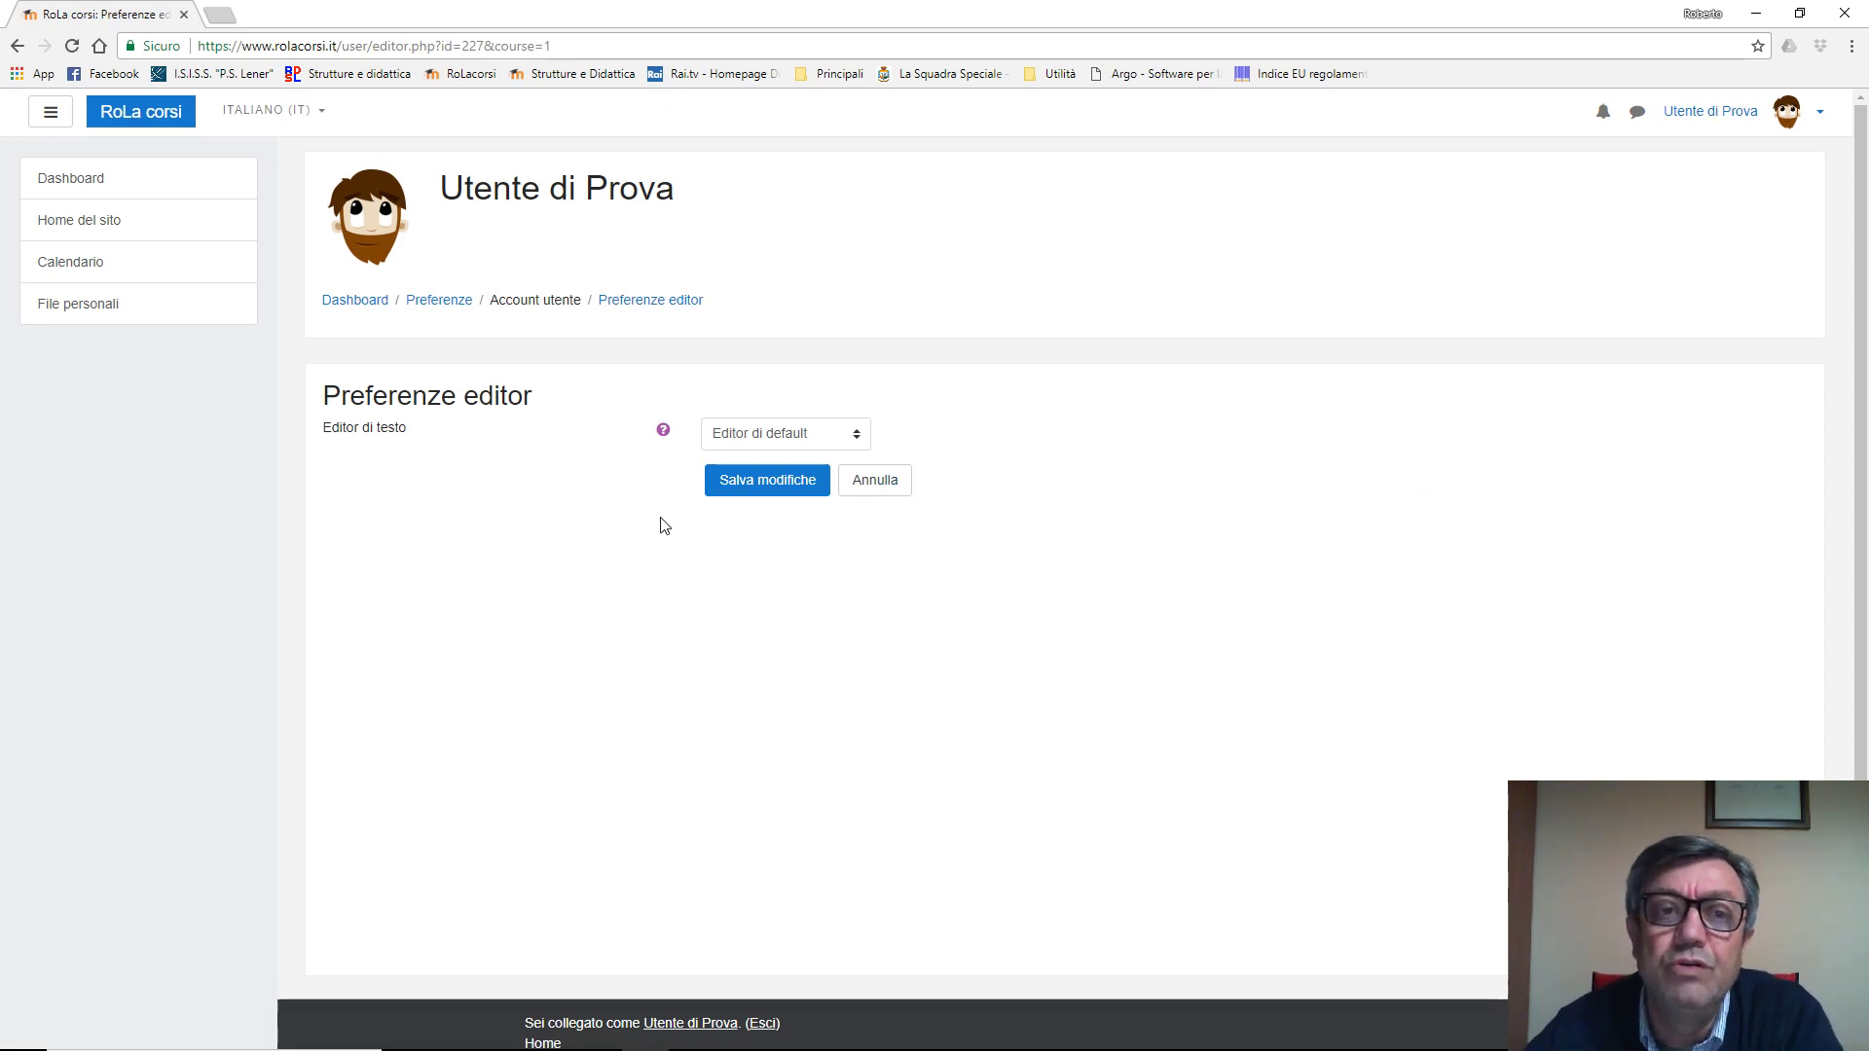
{"action": "left_click", "coordinate": [861, 443]}
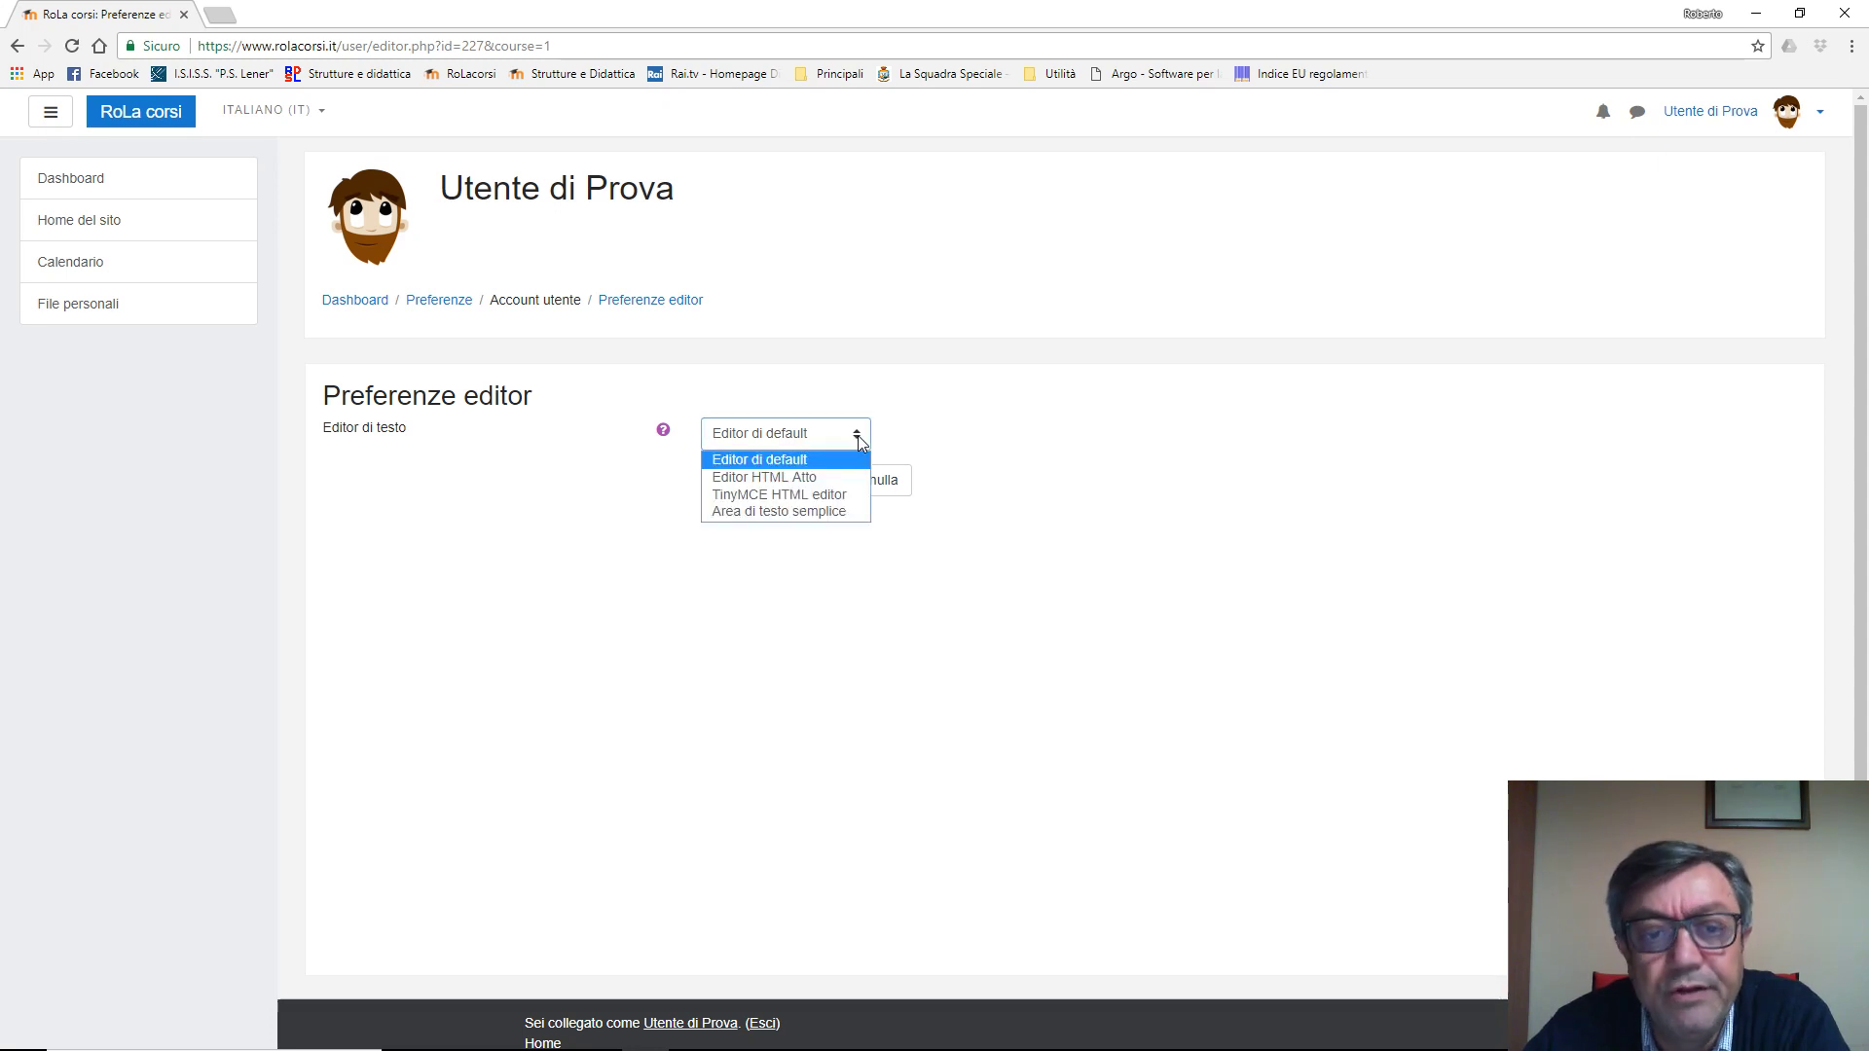
{"action": "left_click", "coordinate": [785, 460]}
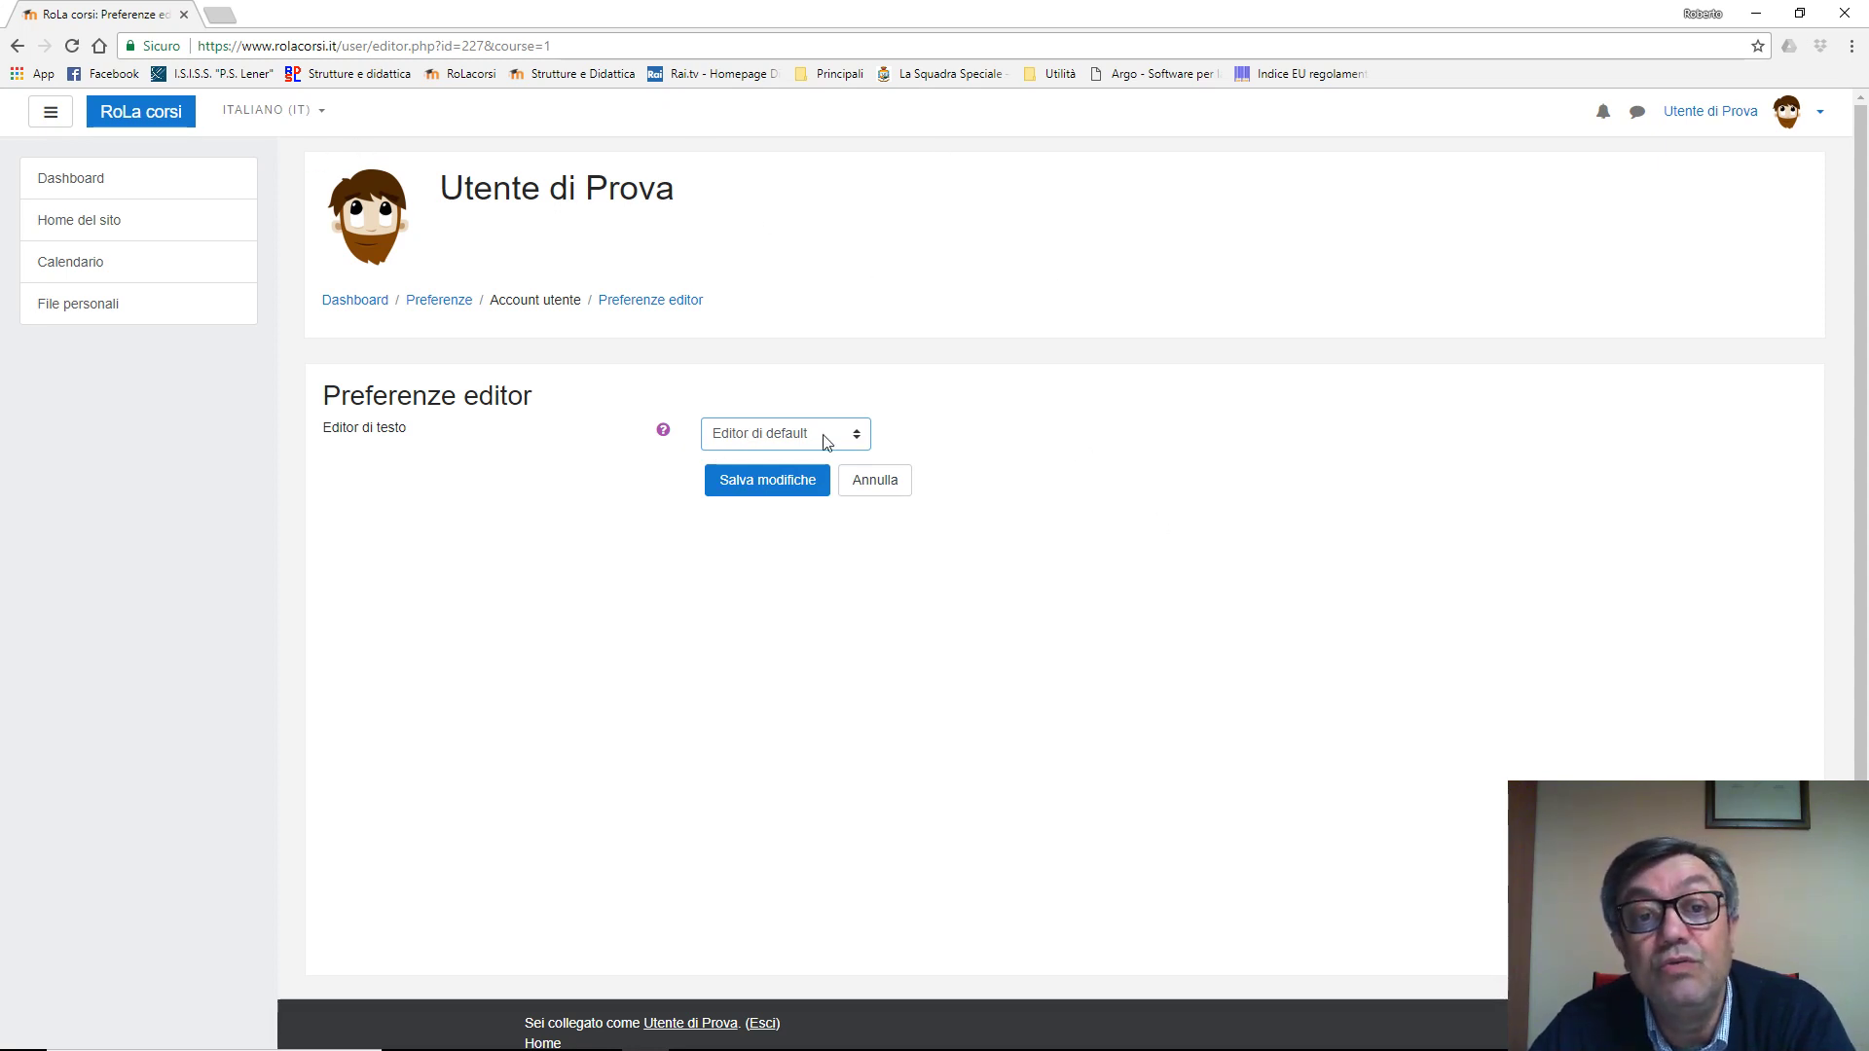
{"action": "left_click", "coordinate": [855, 438]}
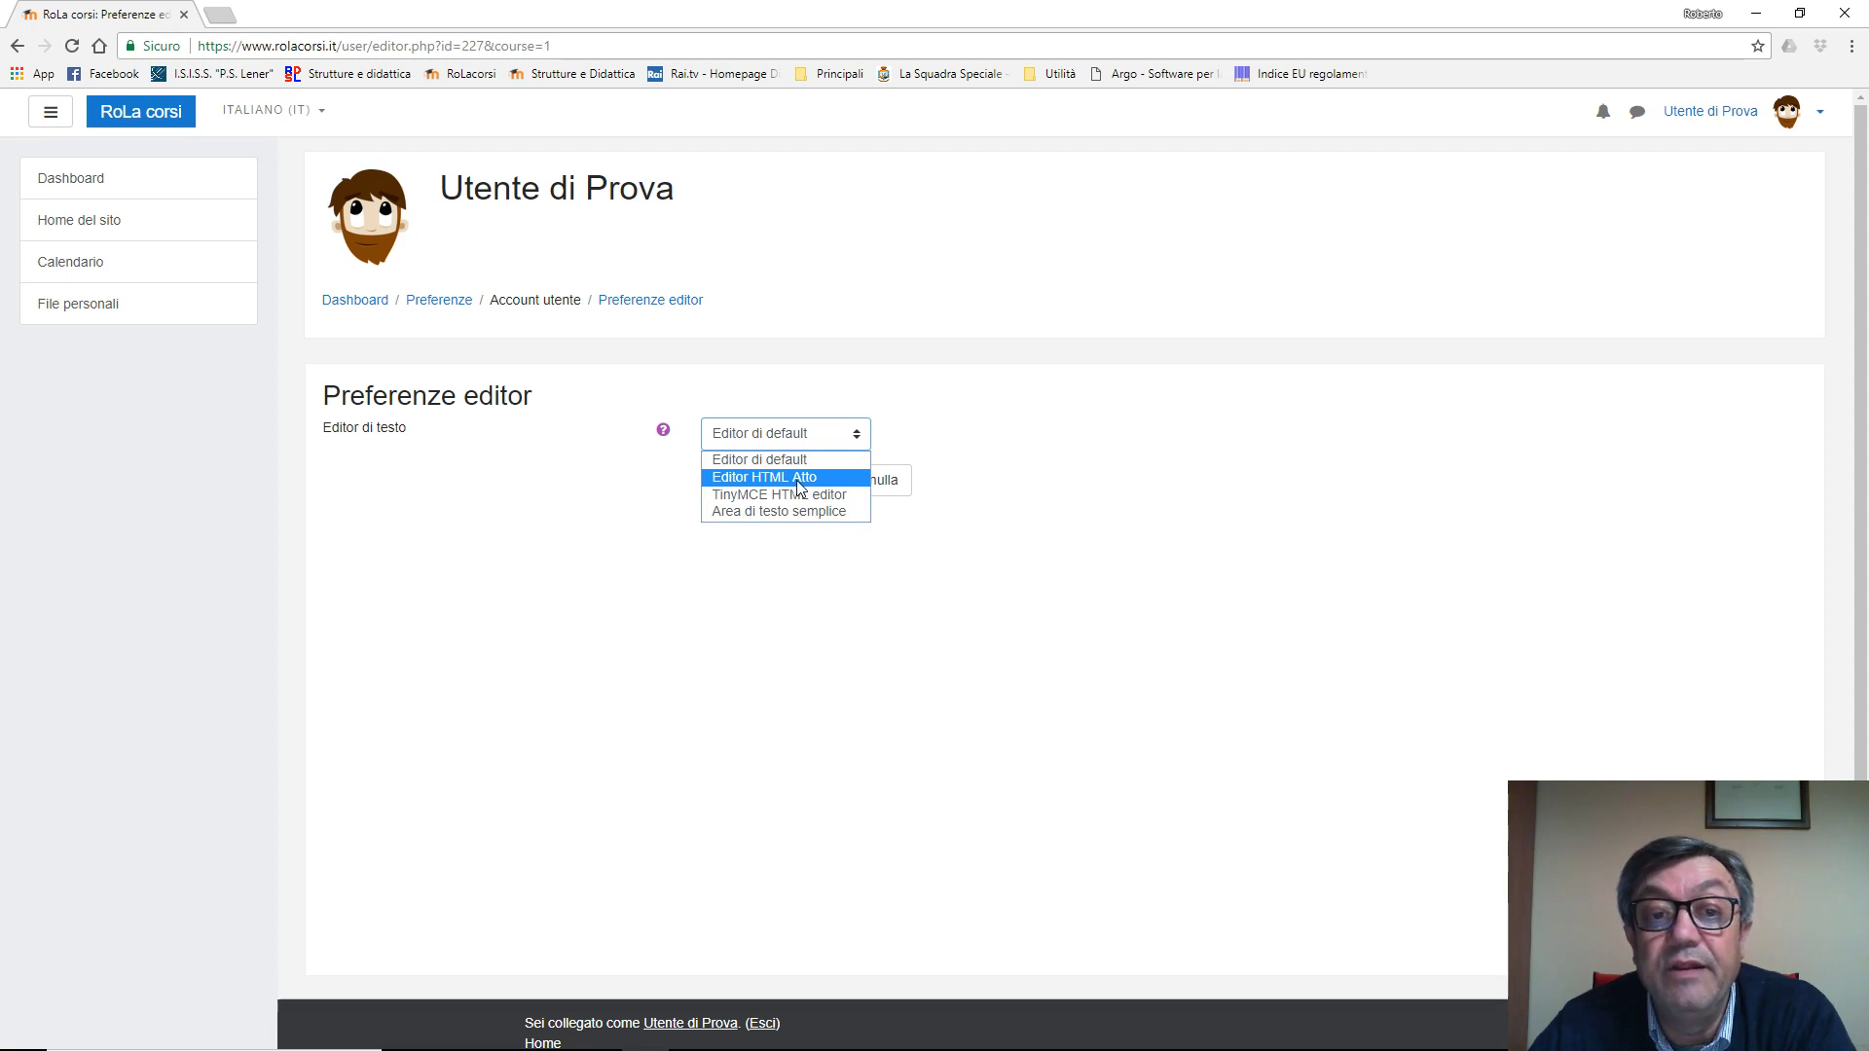
{"action": "left_click", "coordinate": [974, 418]}
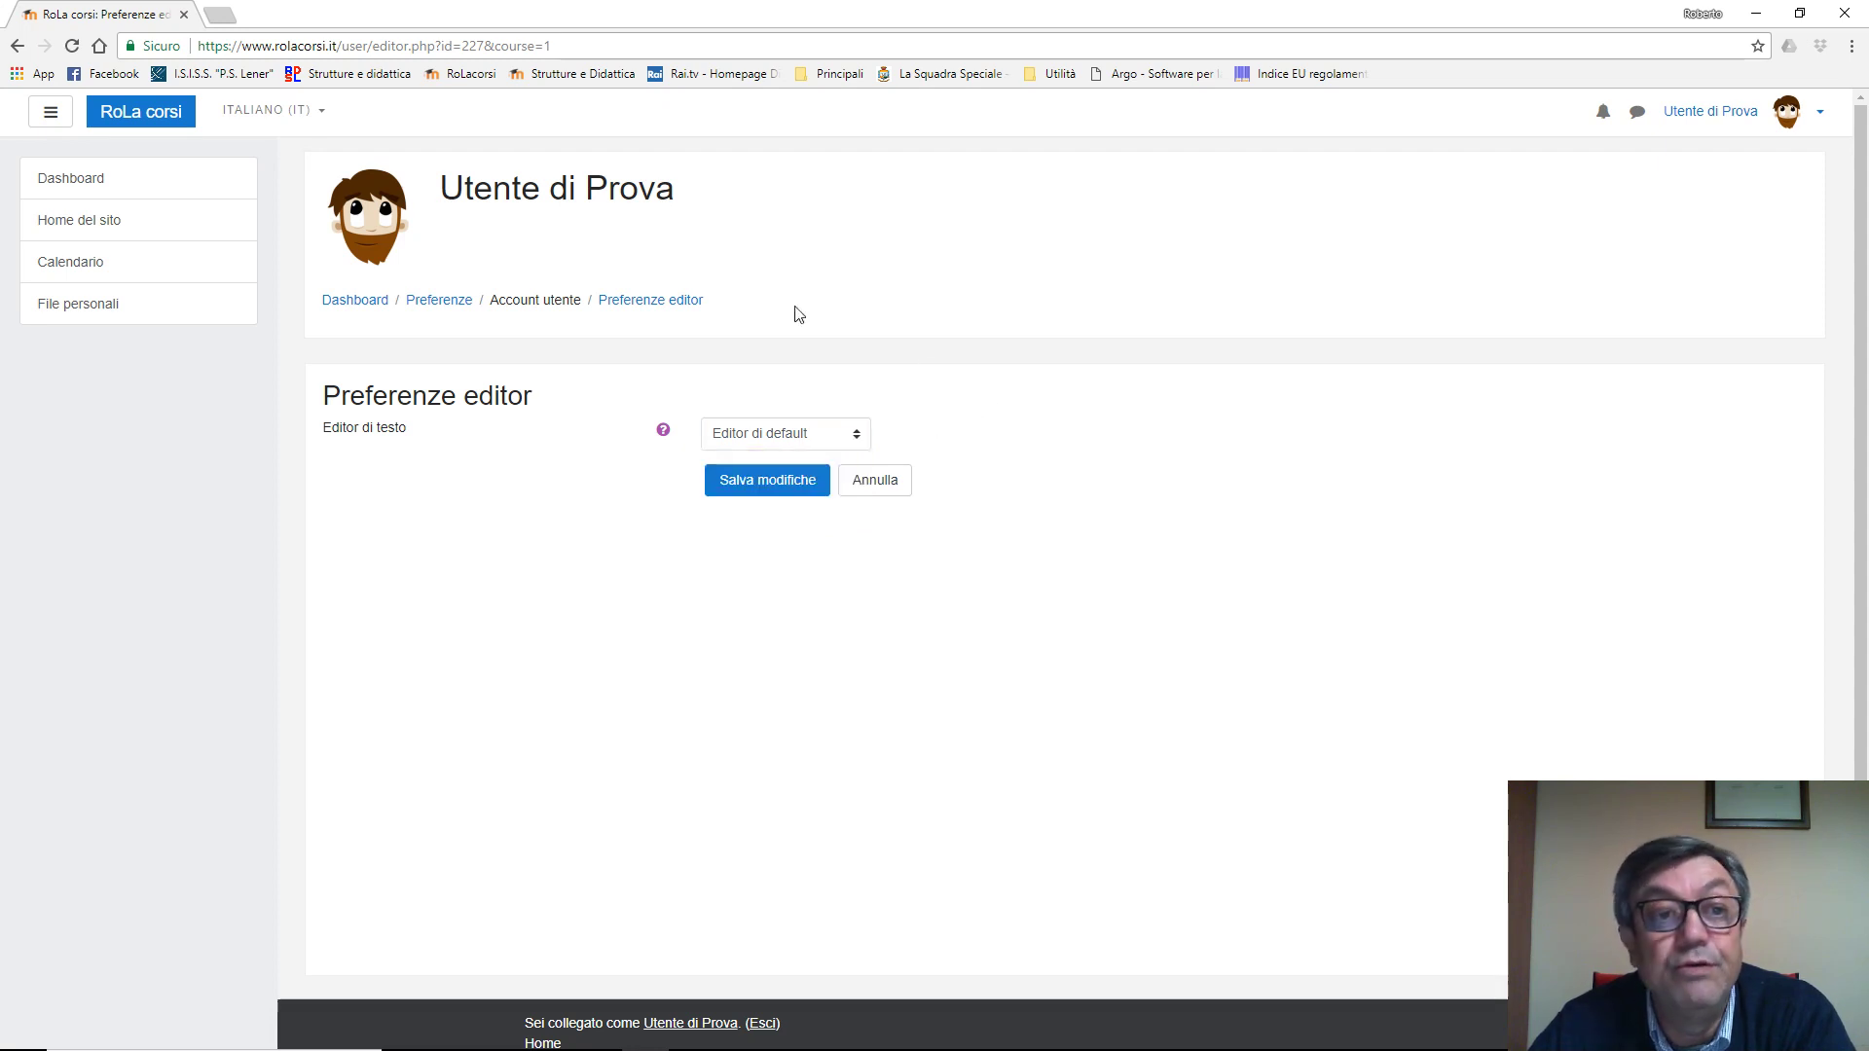
{"action": "left_click", "coordinate": [441, 303]}
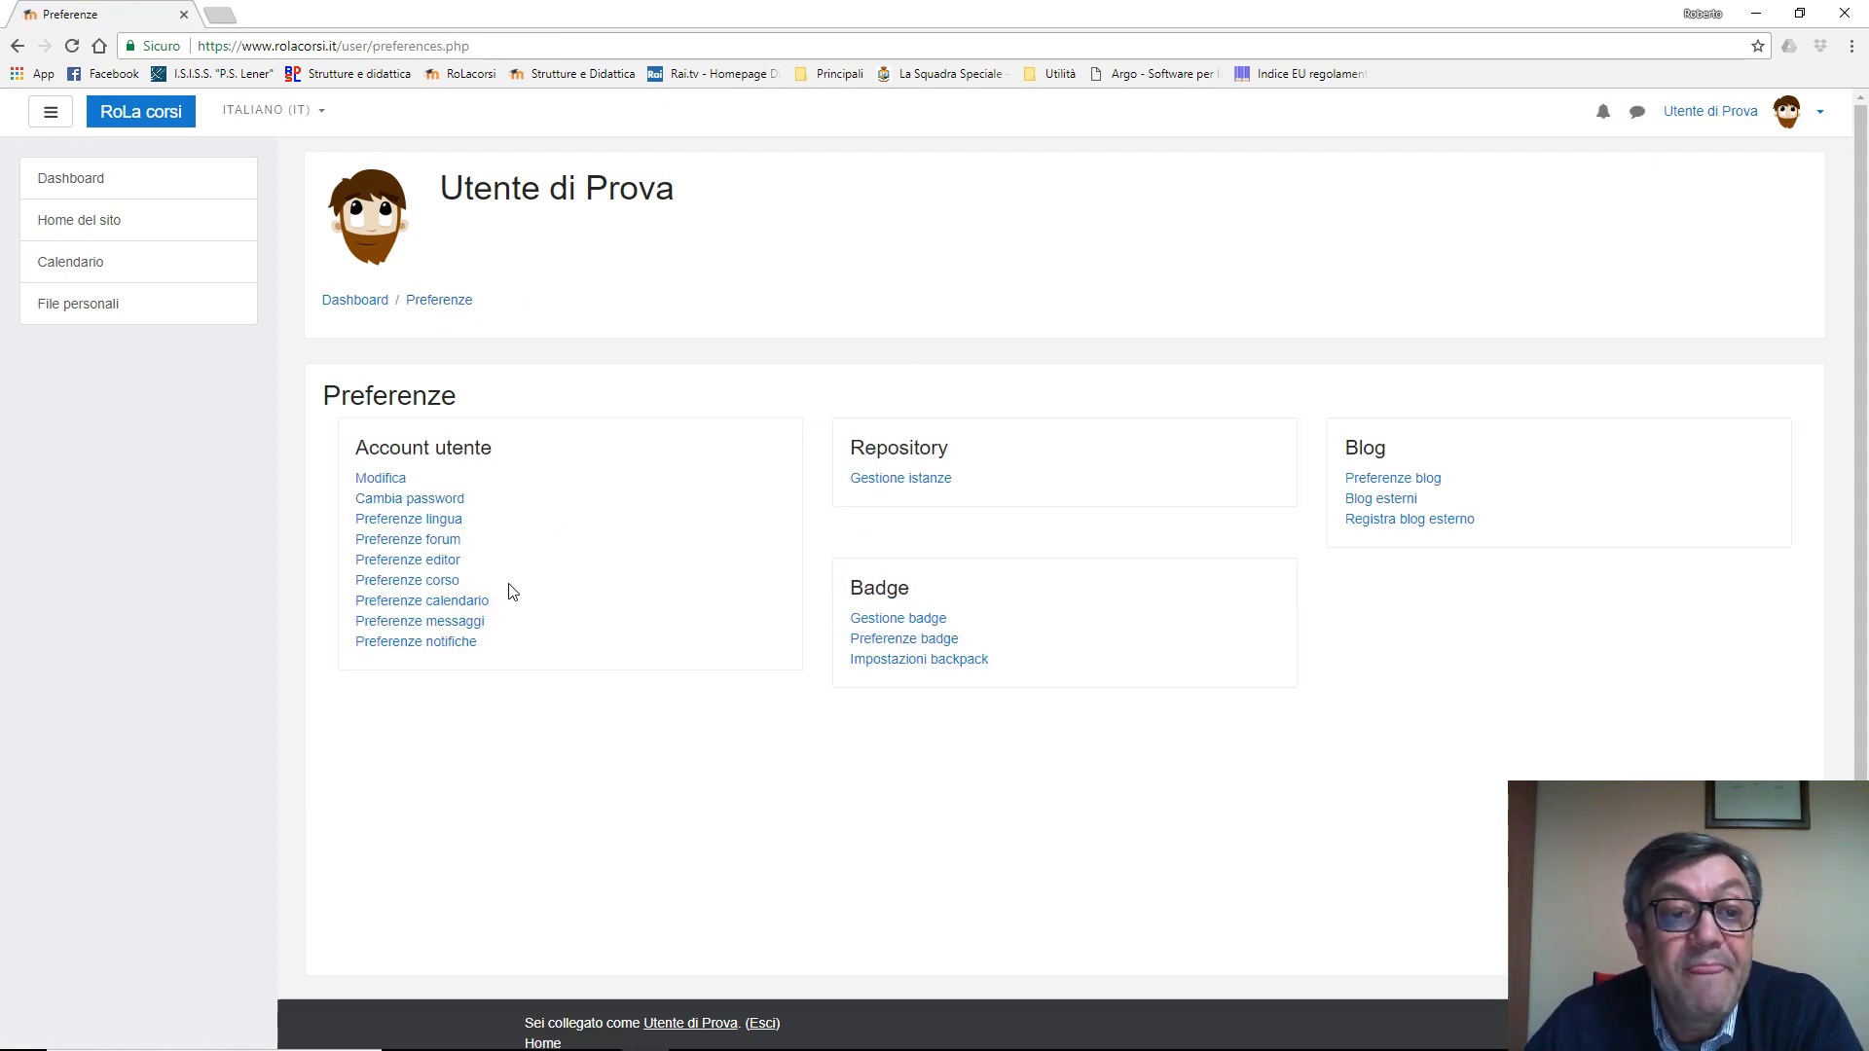
Open the calendar preferences and review the Formato ora and Primo giorno della settimana options.
{"action": "left_click", "coordinate": [435, 610]}
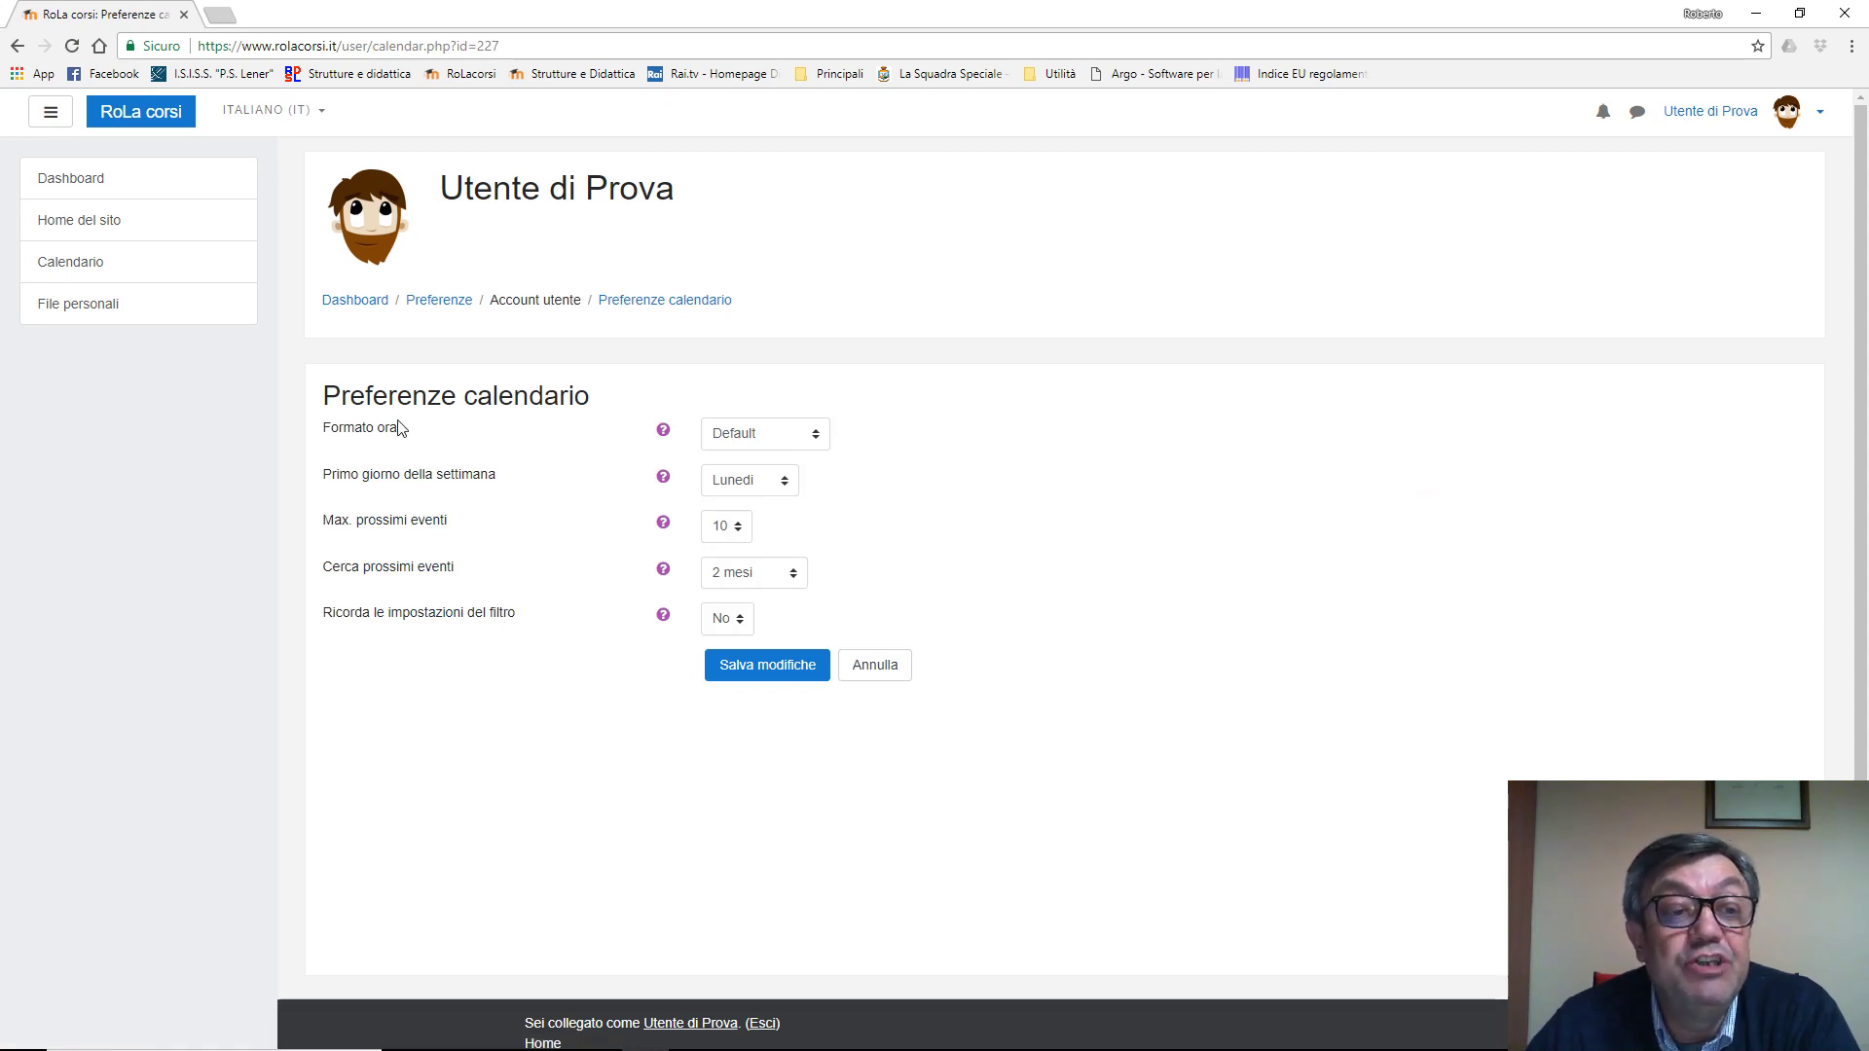
{"action": "left_click", "coordinate": [818, 434]}
{"action": "left_click", "coordinate": [1022, 434]}
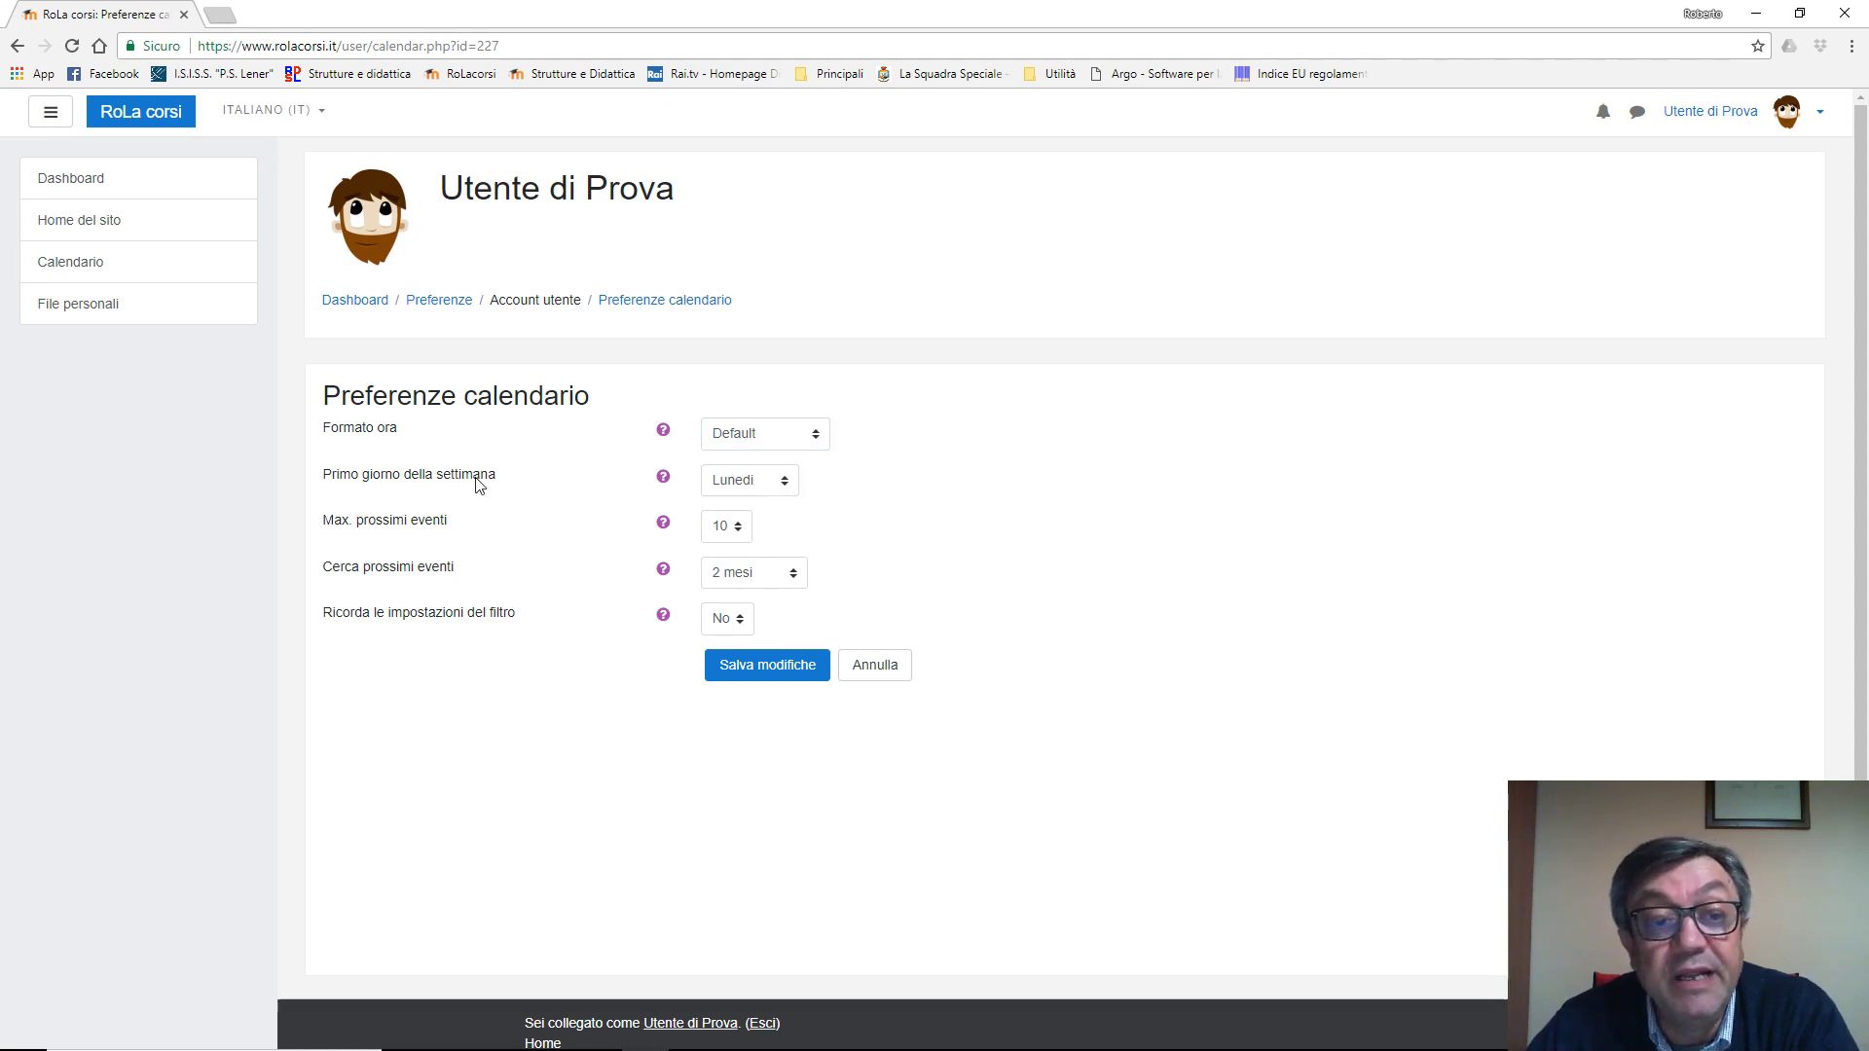
{"action": "left_click", "coordinate": [790, 484]}
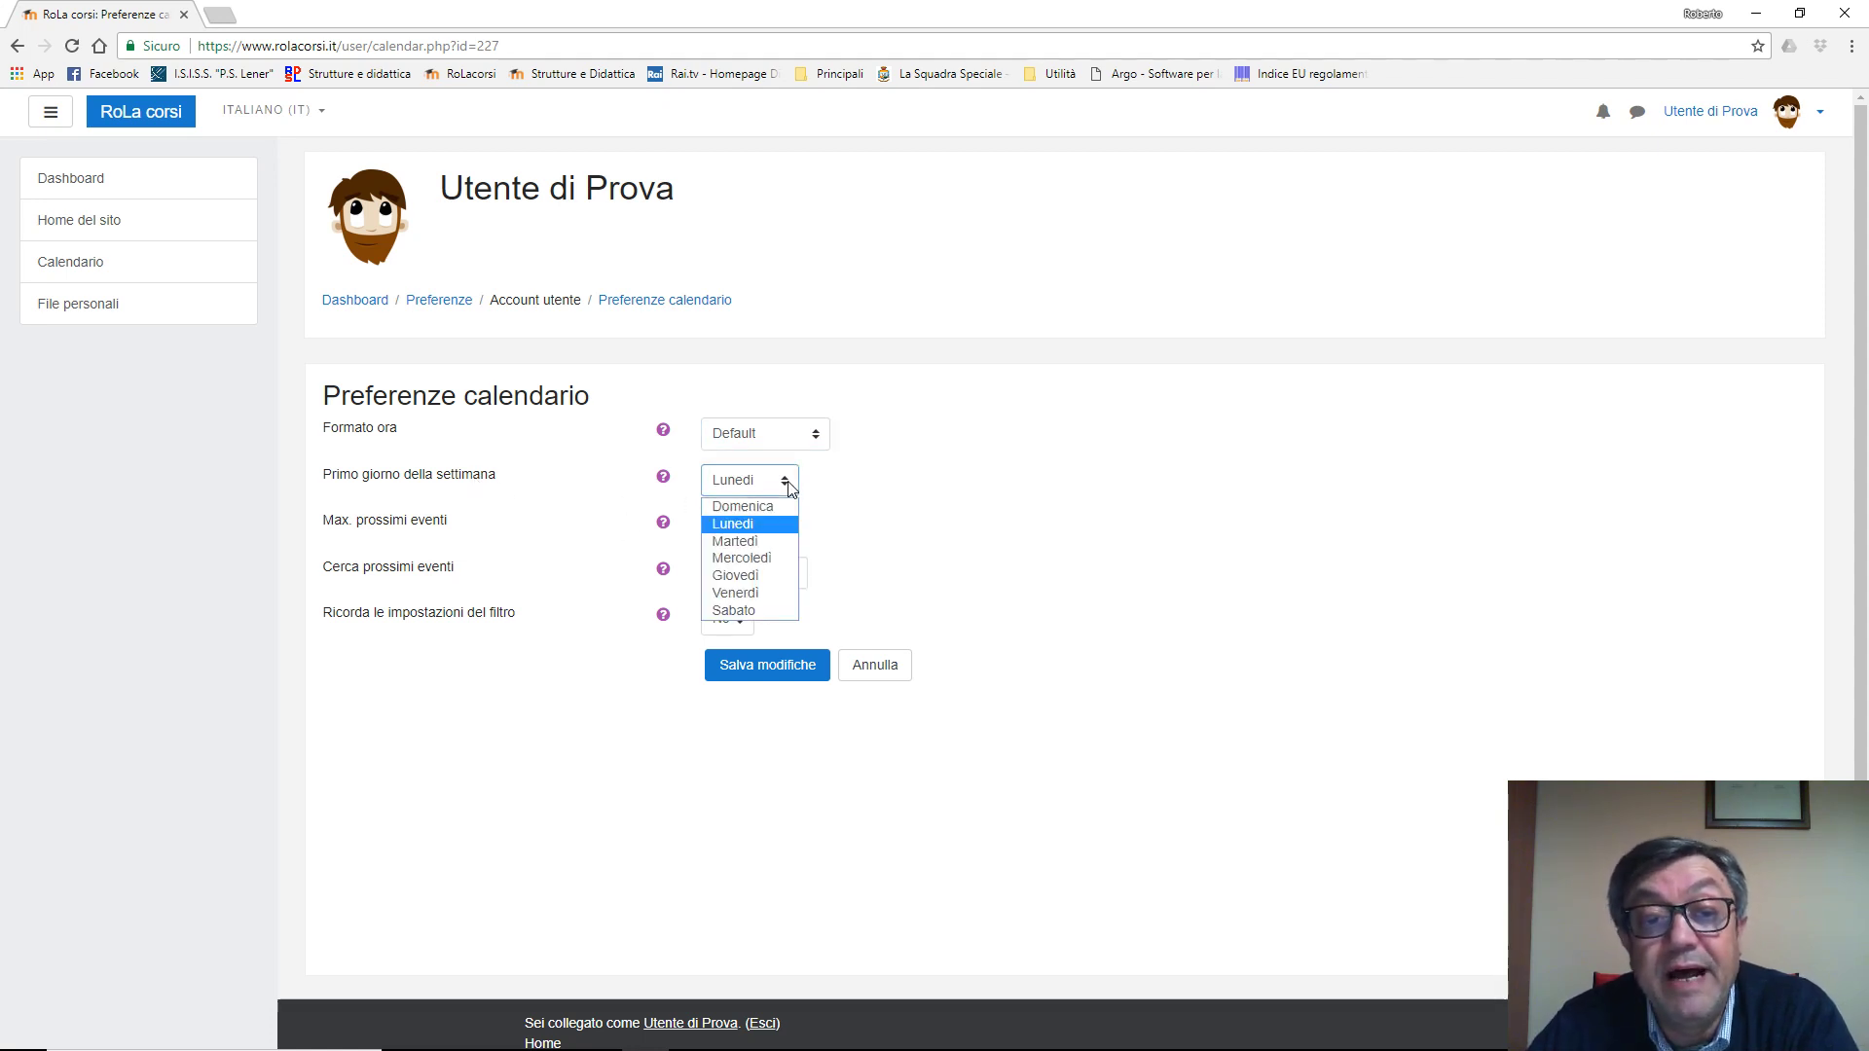
{"action": "left_click", "coordinate": [789, 484]}
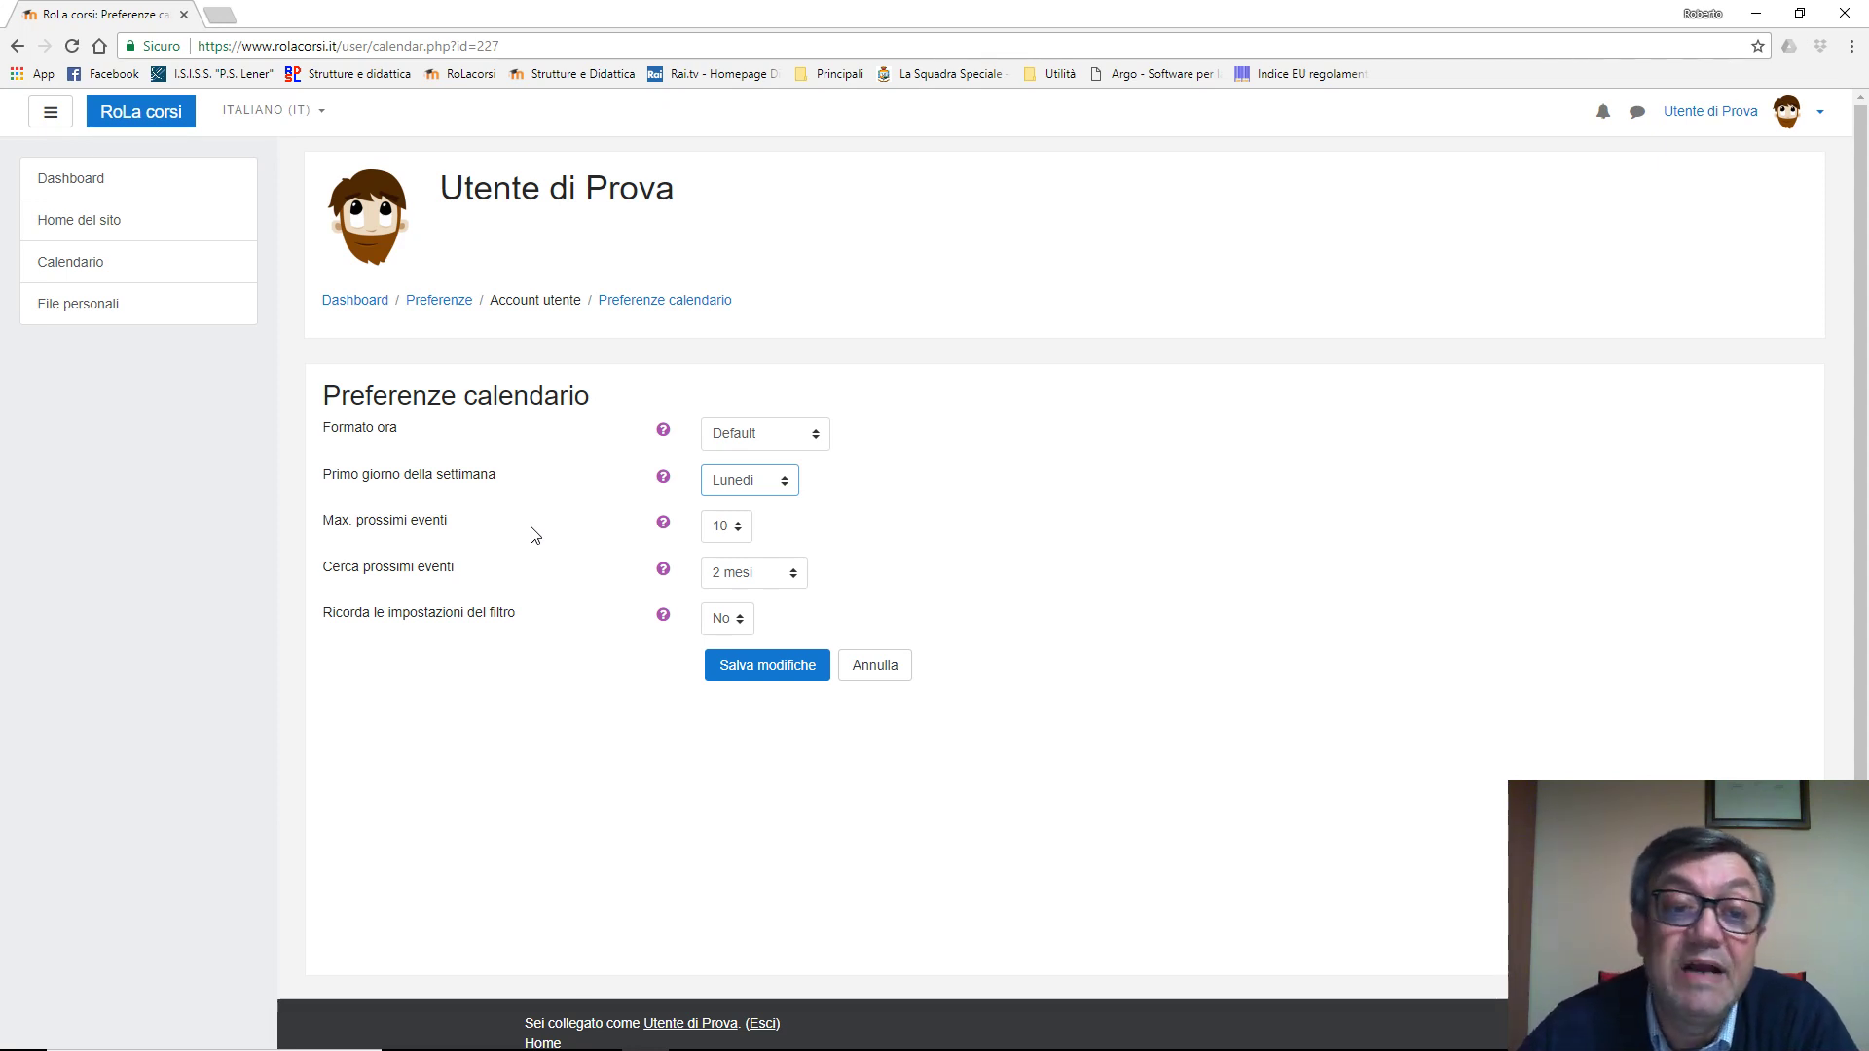
Set Max. prossimi eventi to 5 and Cerca prossimi eventi to 1 mese, and save the calendar preferences.
{"action": "left_click", "coordinate": [743, 530]}
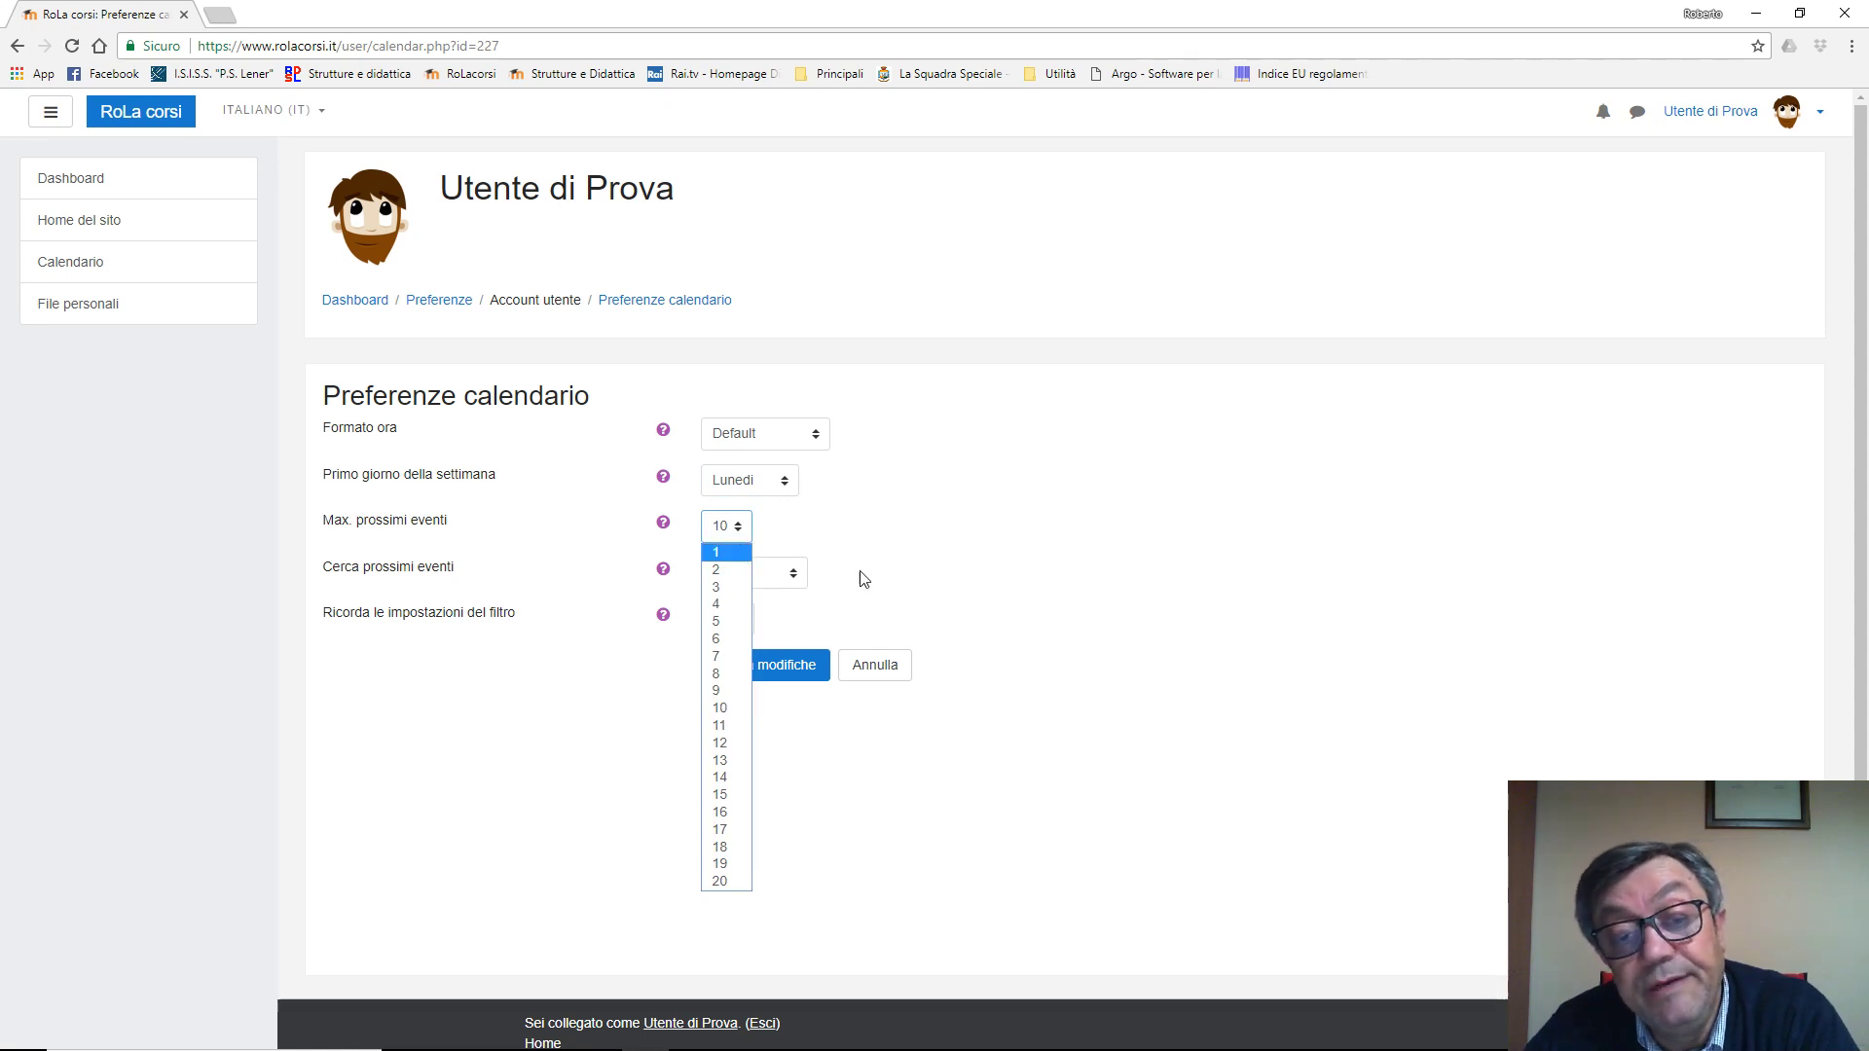
{"action": "left_click", "coordinate": [721, 621]}
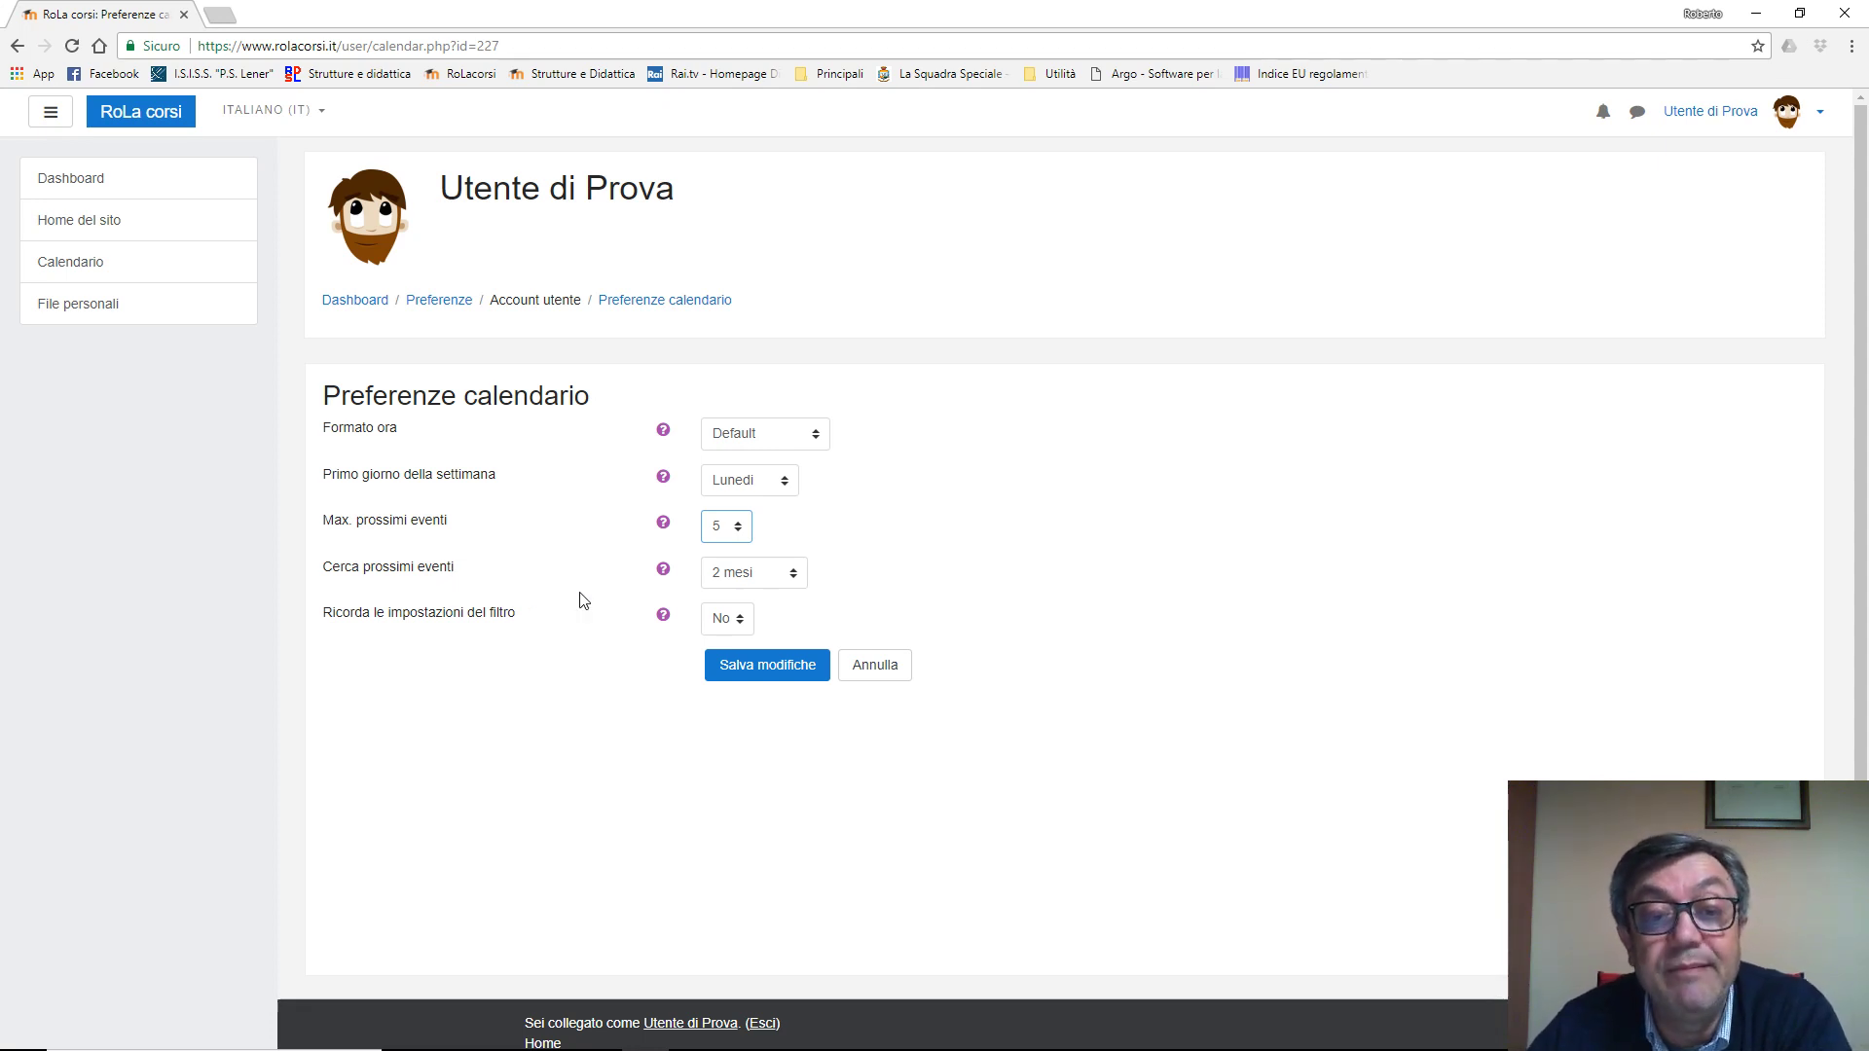
{"action": "left_click", "coordinate": [794, 575]}
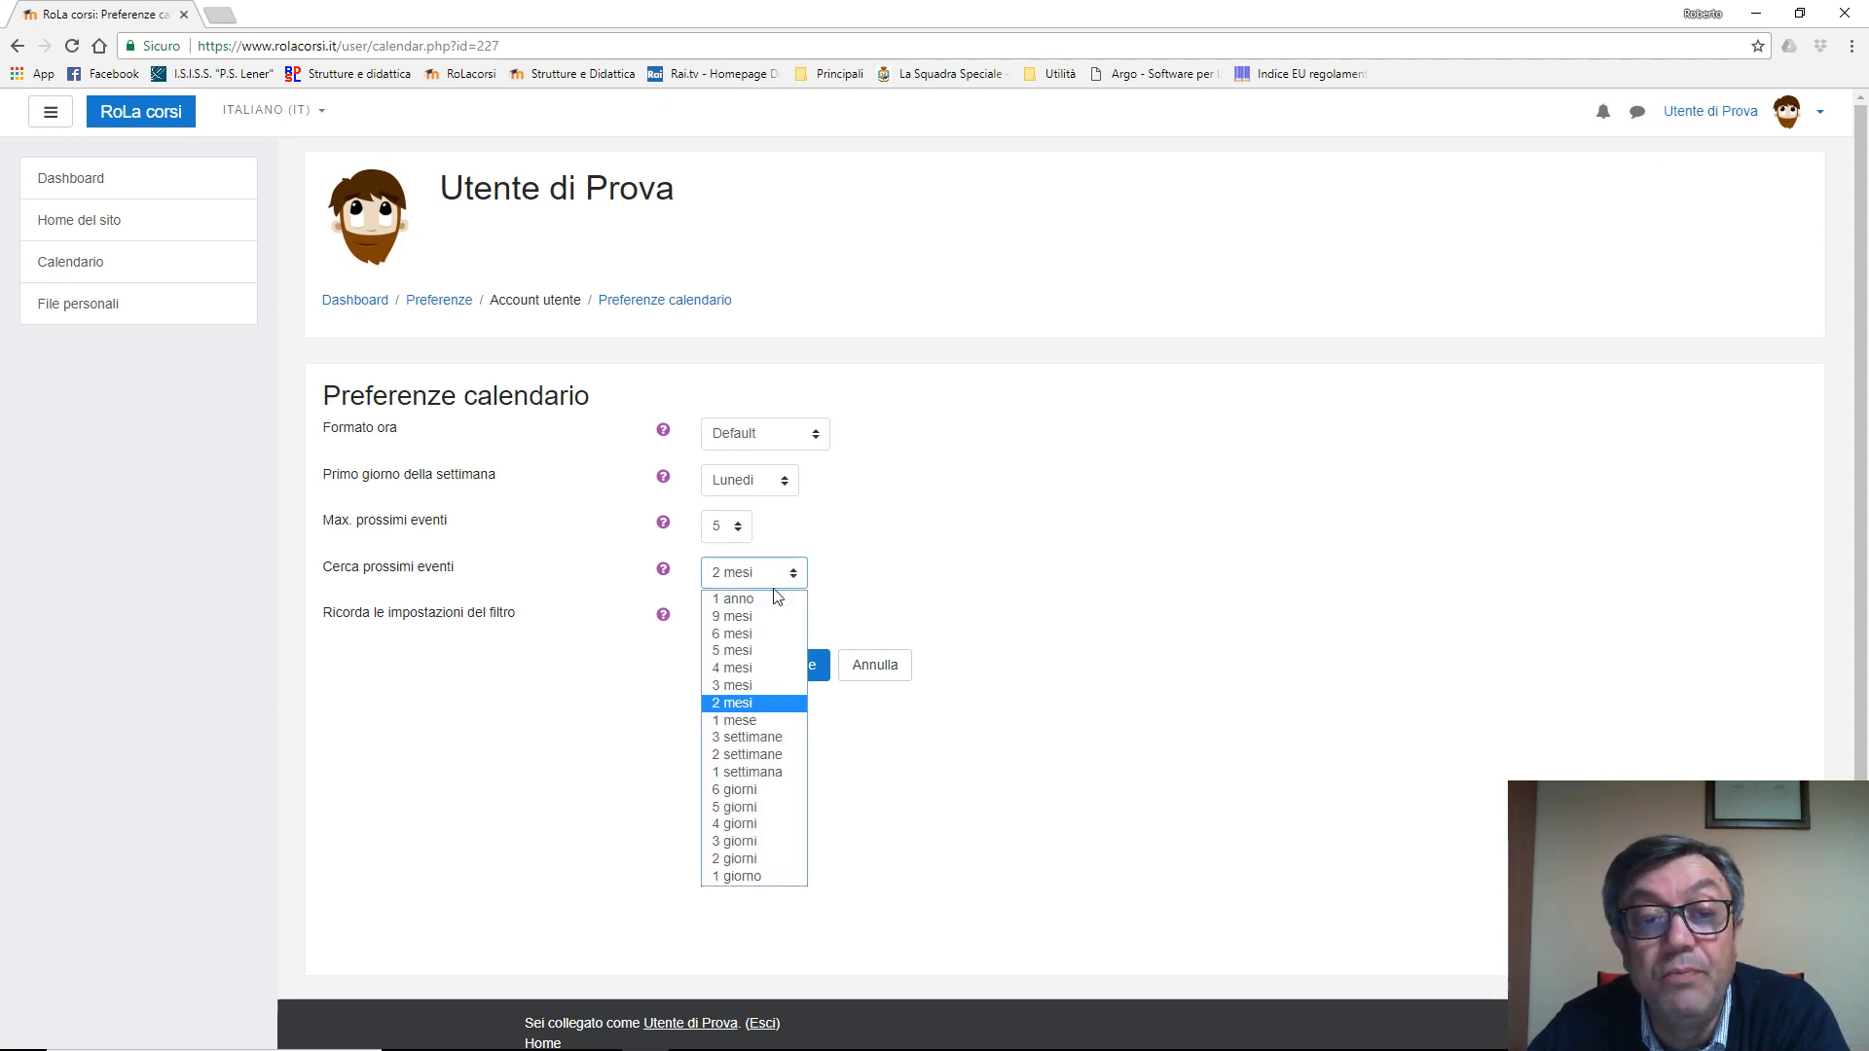
{"action": "left_click", "coordinate": [779, 720]}
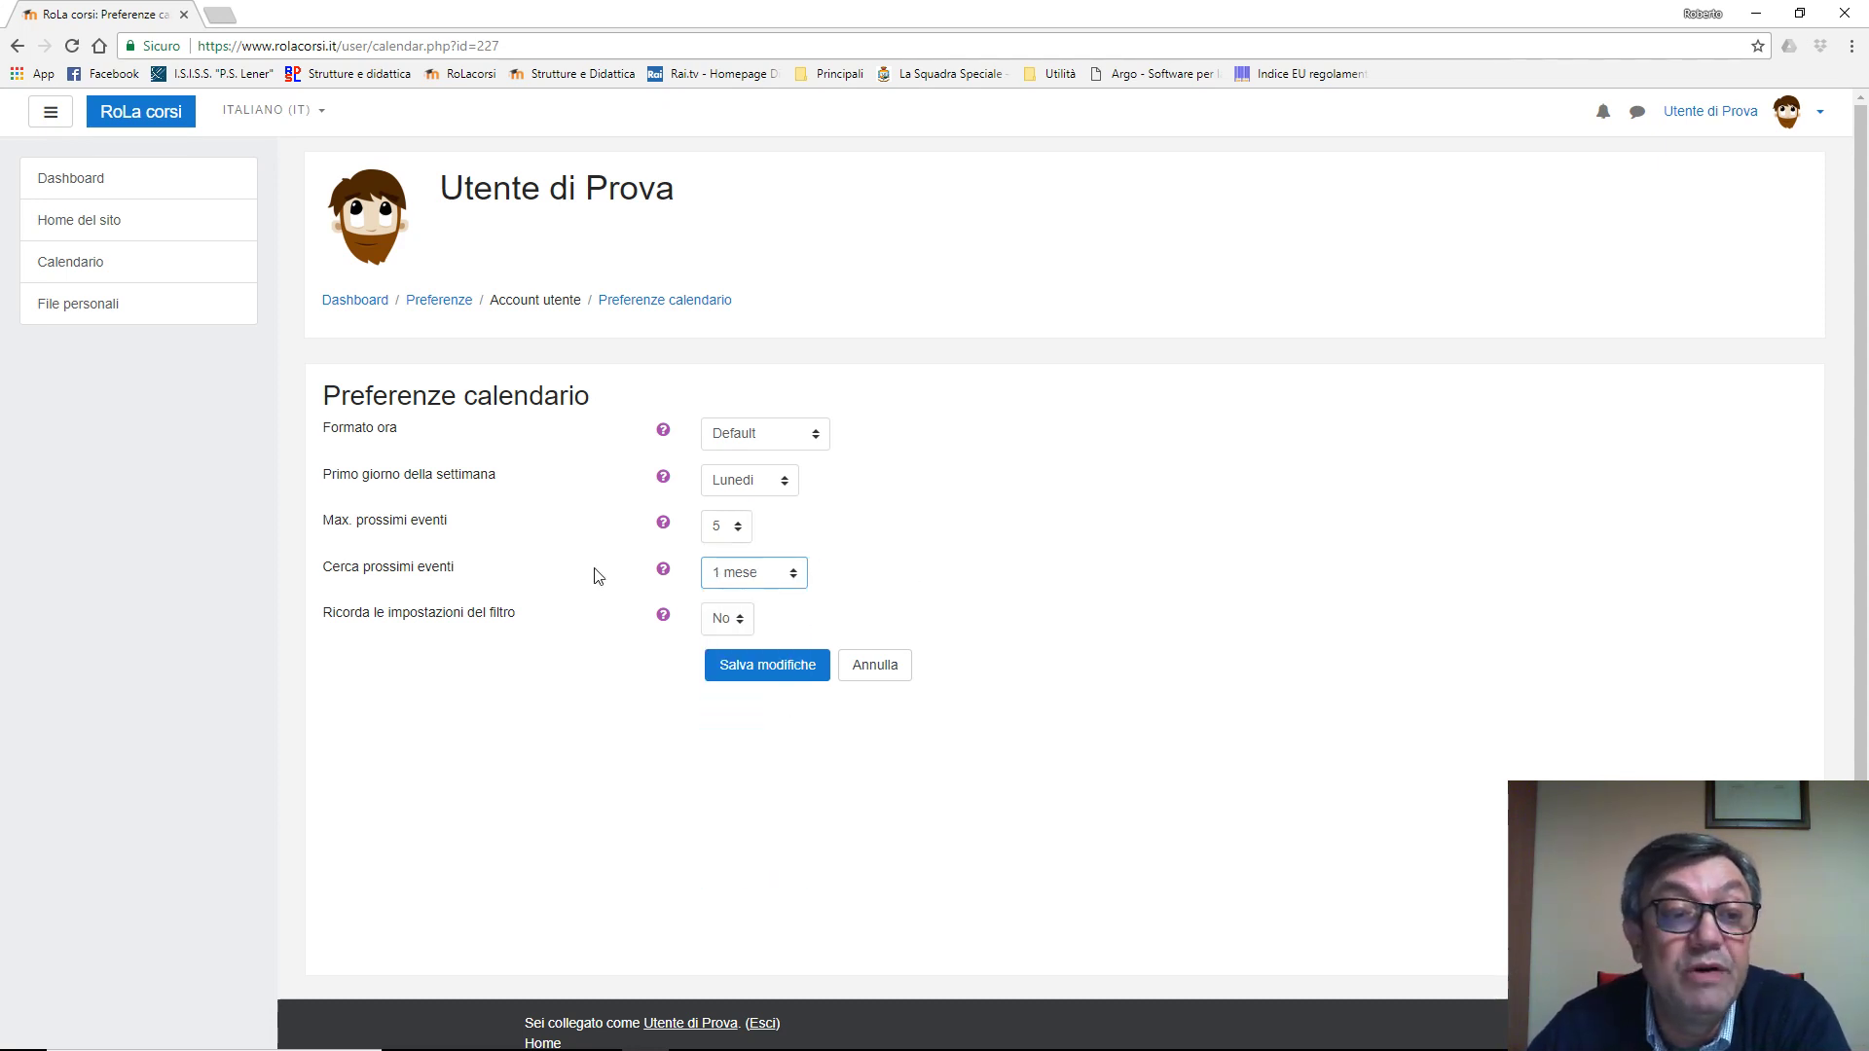
{"action": "left_click", "coordinate": [803, 668]}
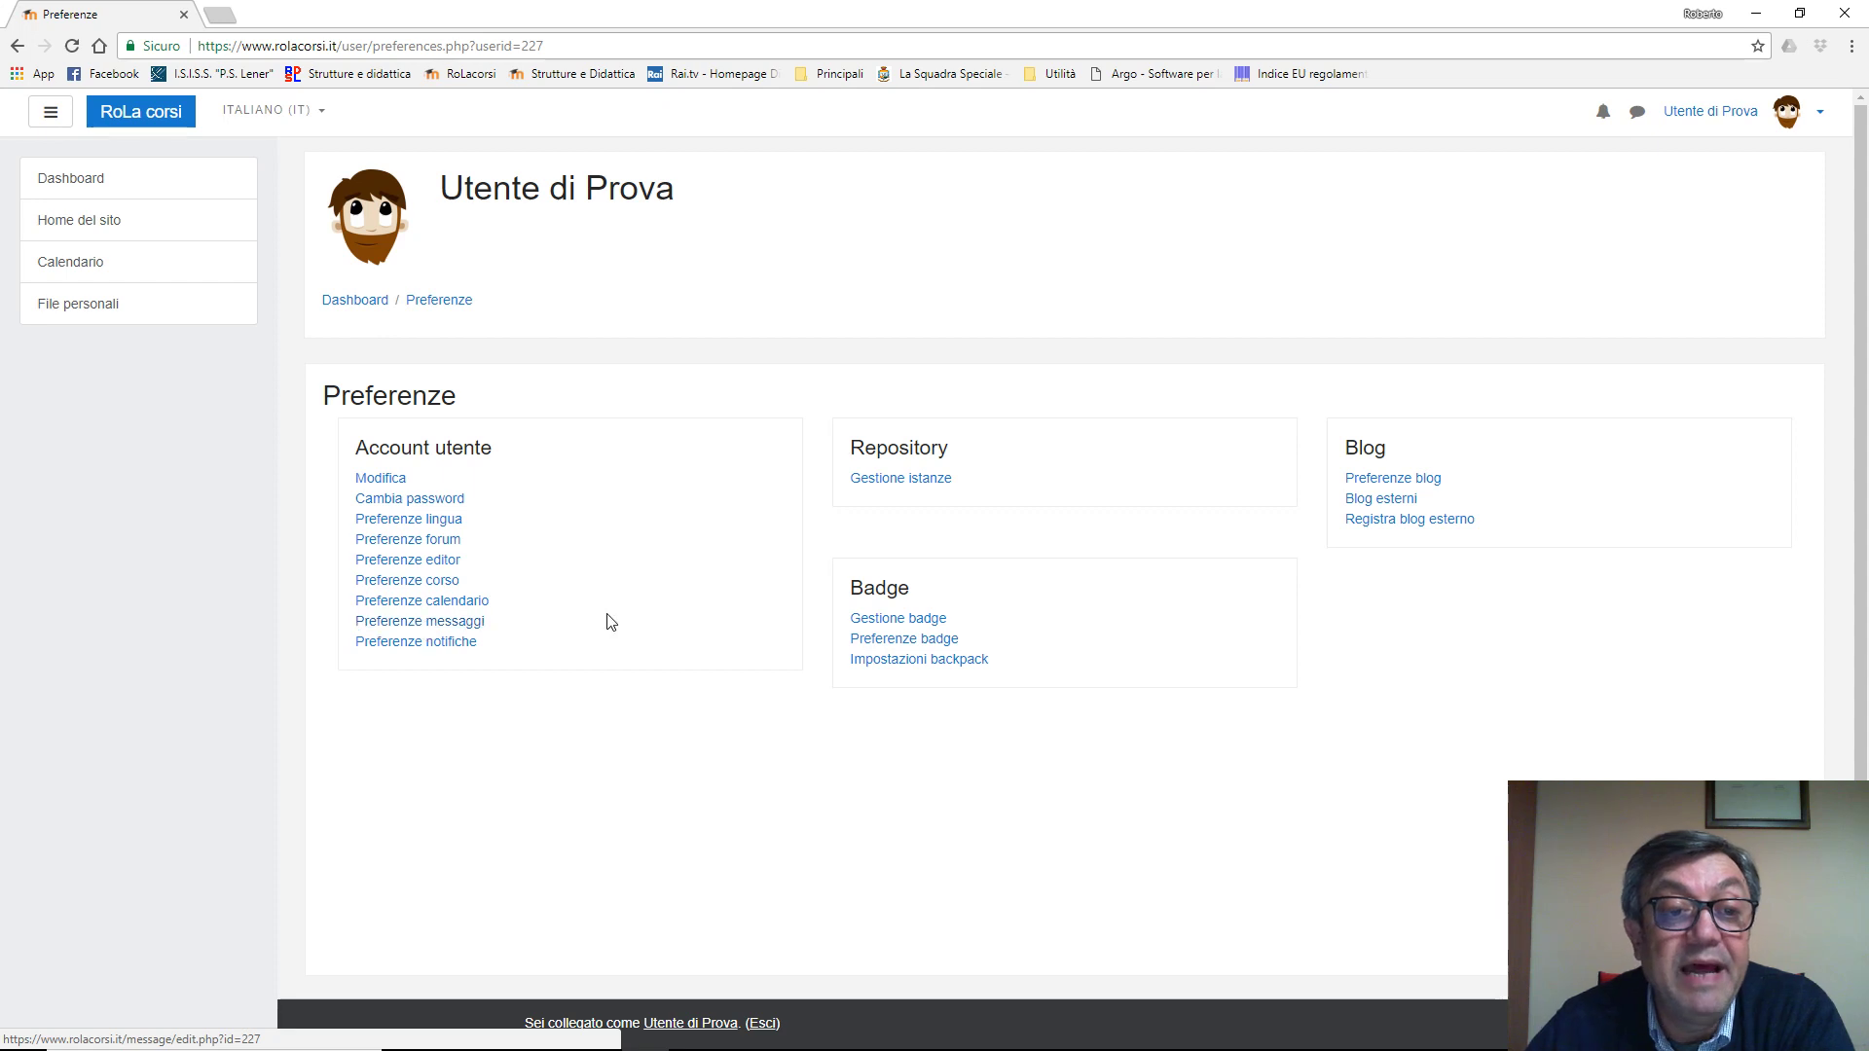
Try enabling online email delivery for personal messages in the message preferences, switch it back off, and return to the Preferenze overview.
{"action": "scroll", "coordinate": [599, 628], "scroll_direction": "down", "scroll_amount": 1}
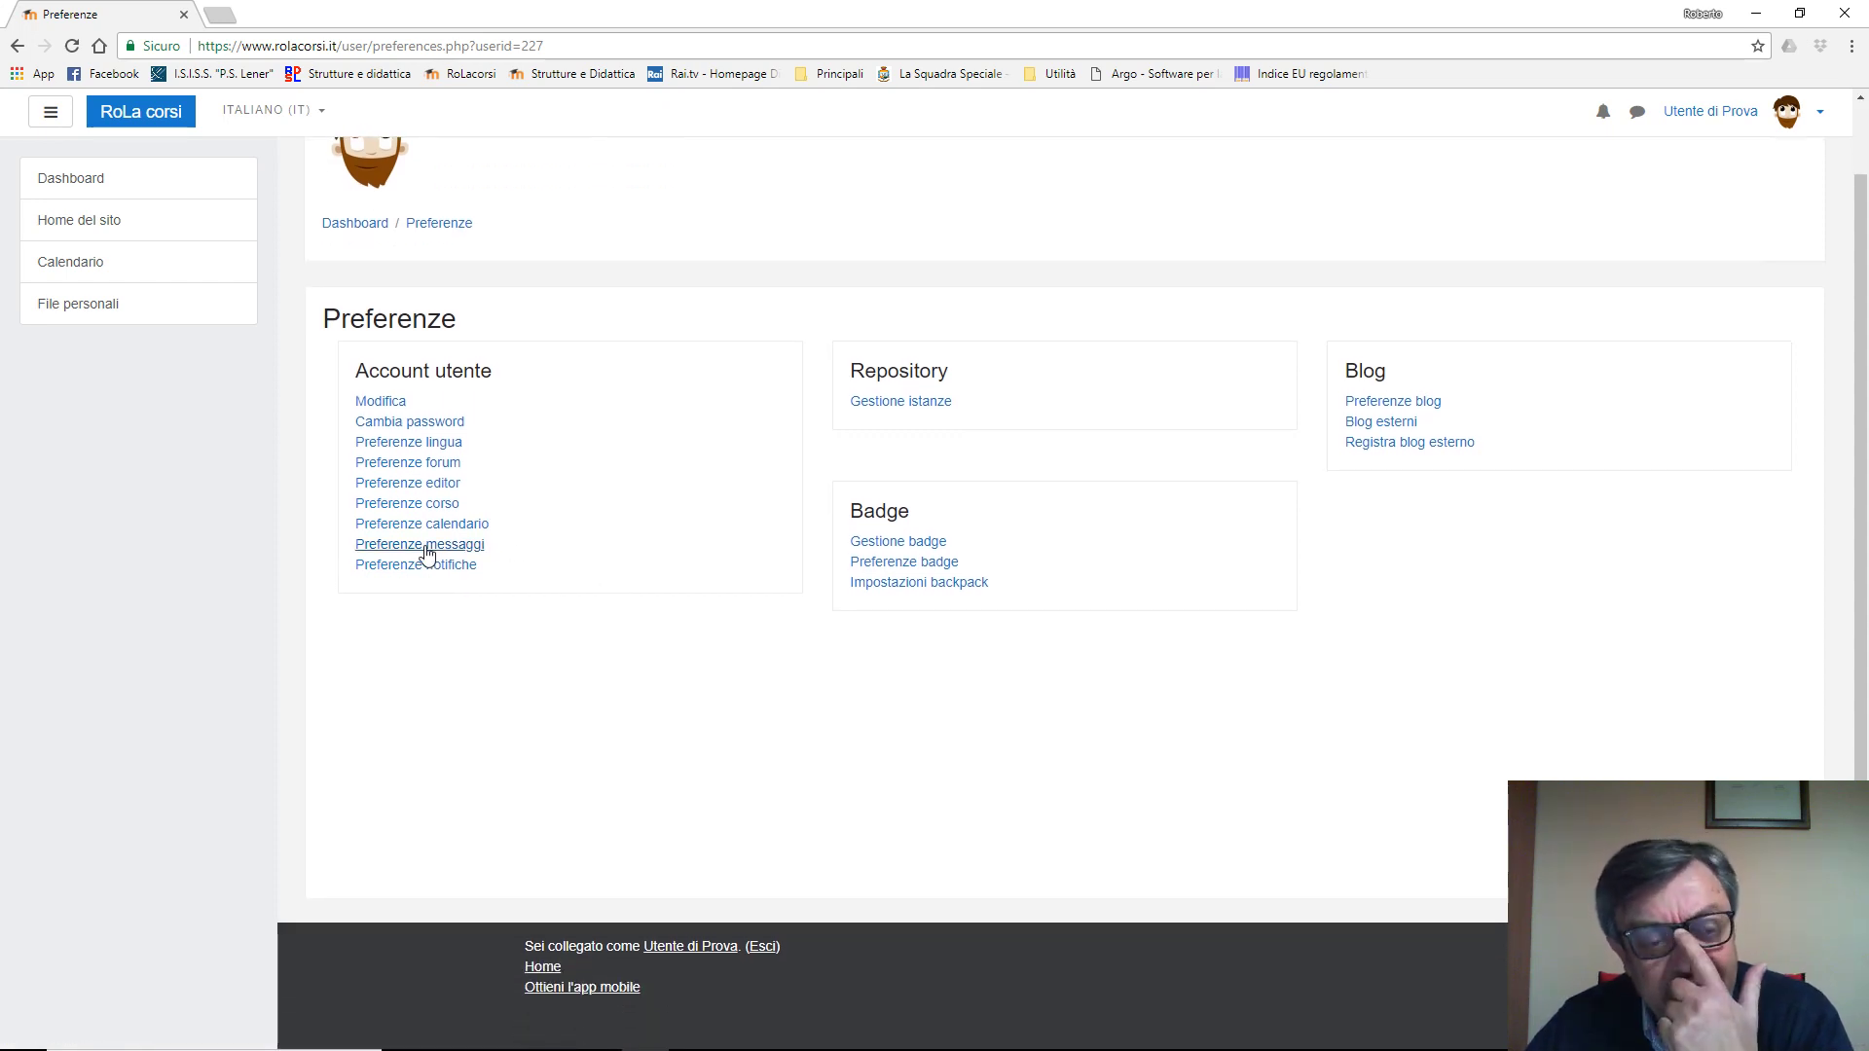
{"action": "left_click", "coordinate": [420, 547]}
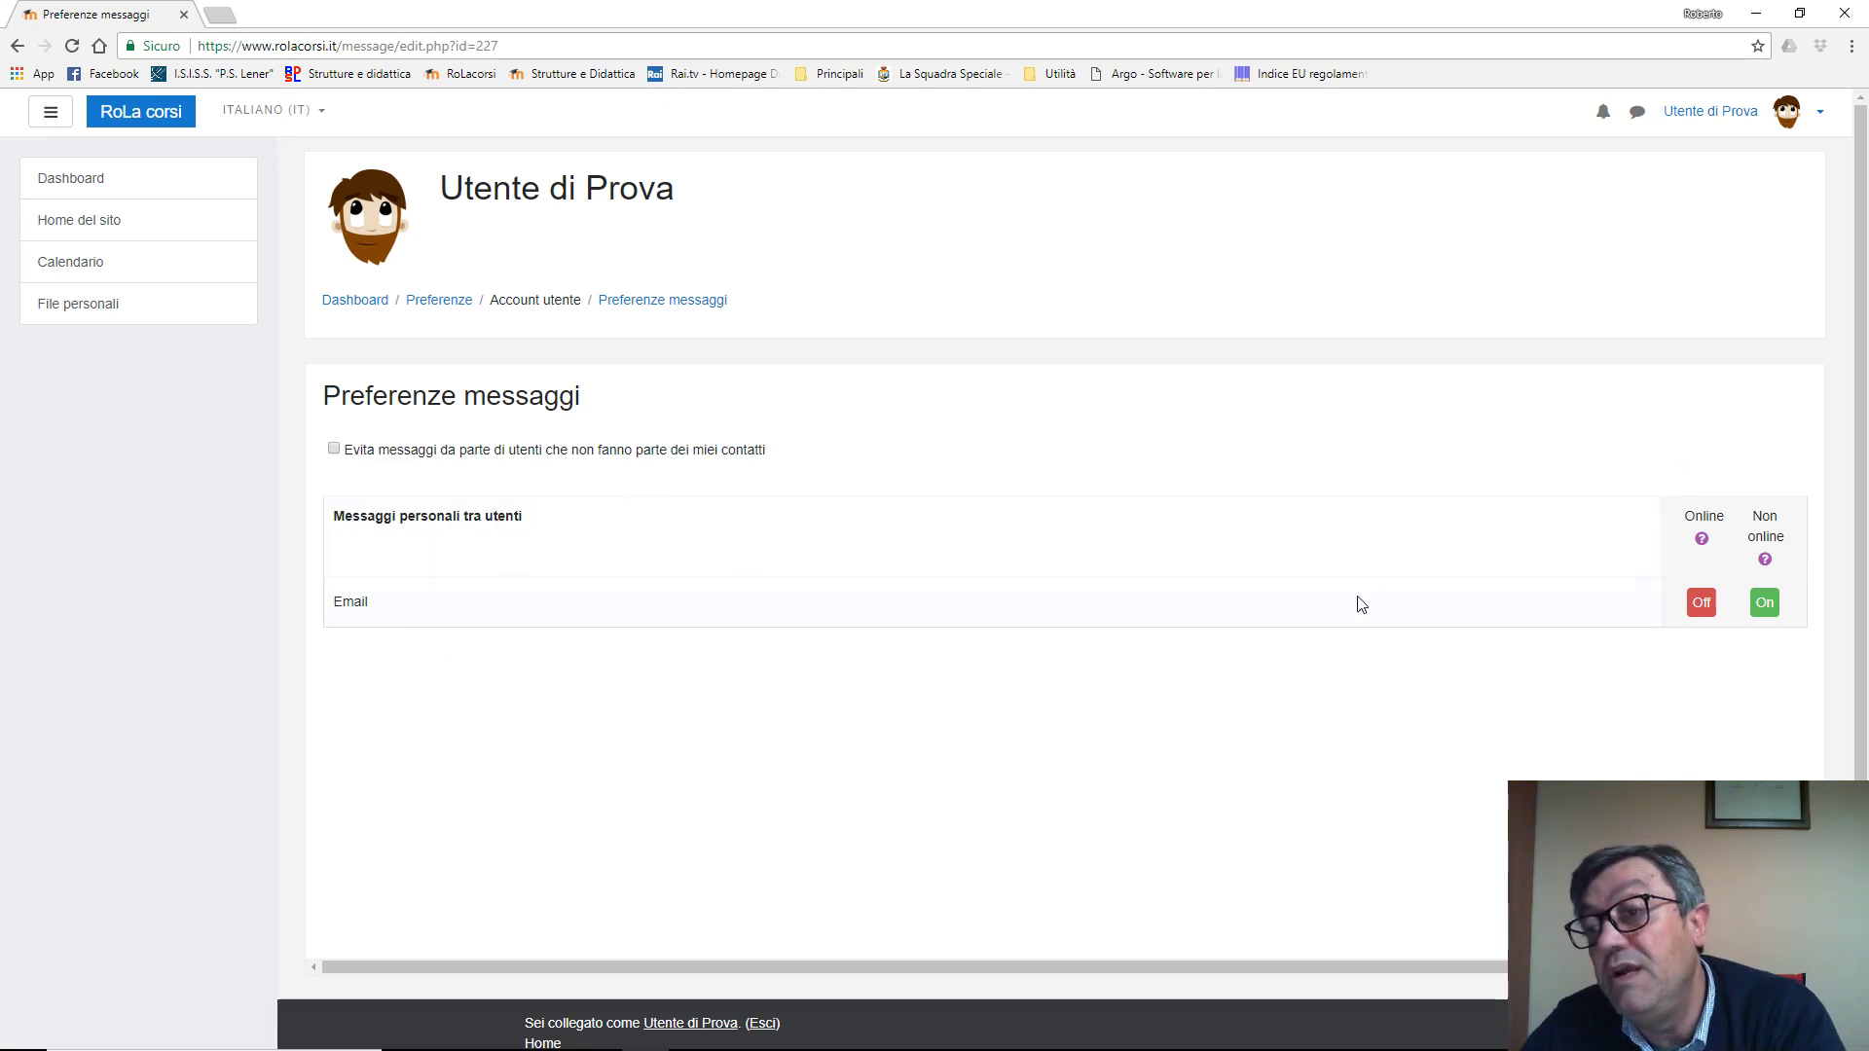
{"action": "left_click", "coordinate": [1703, 606]}
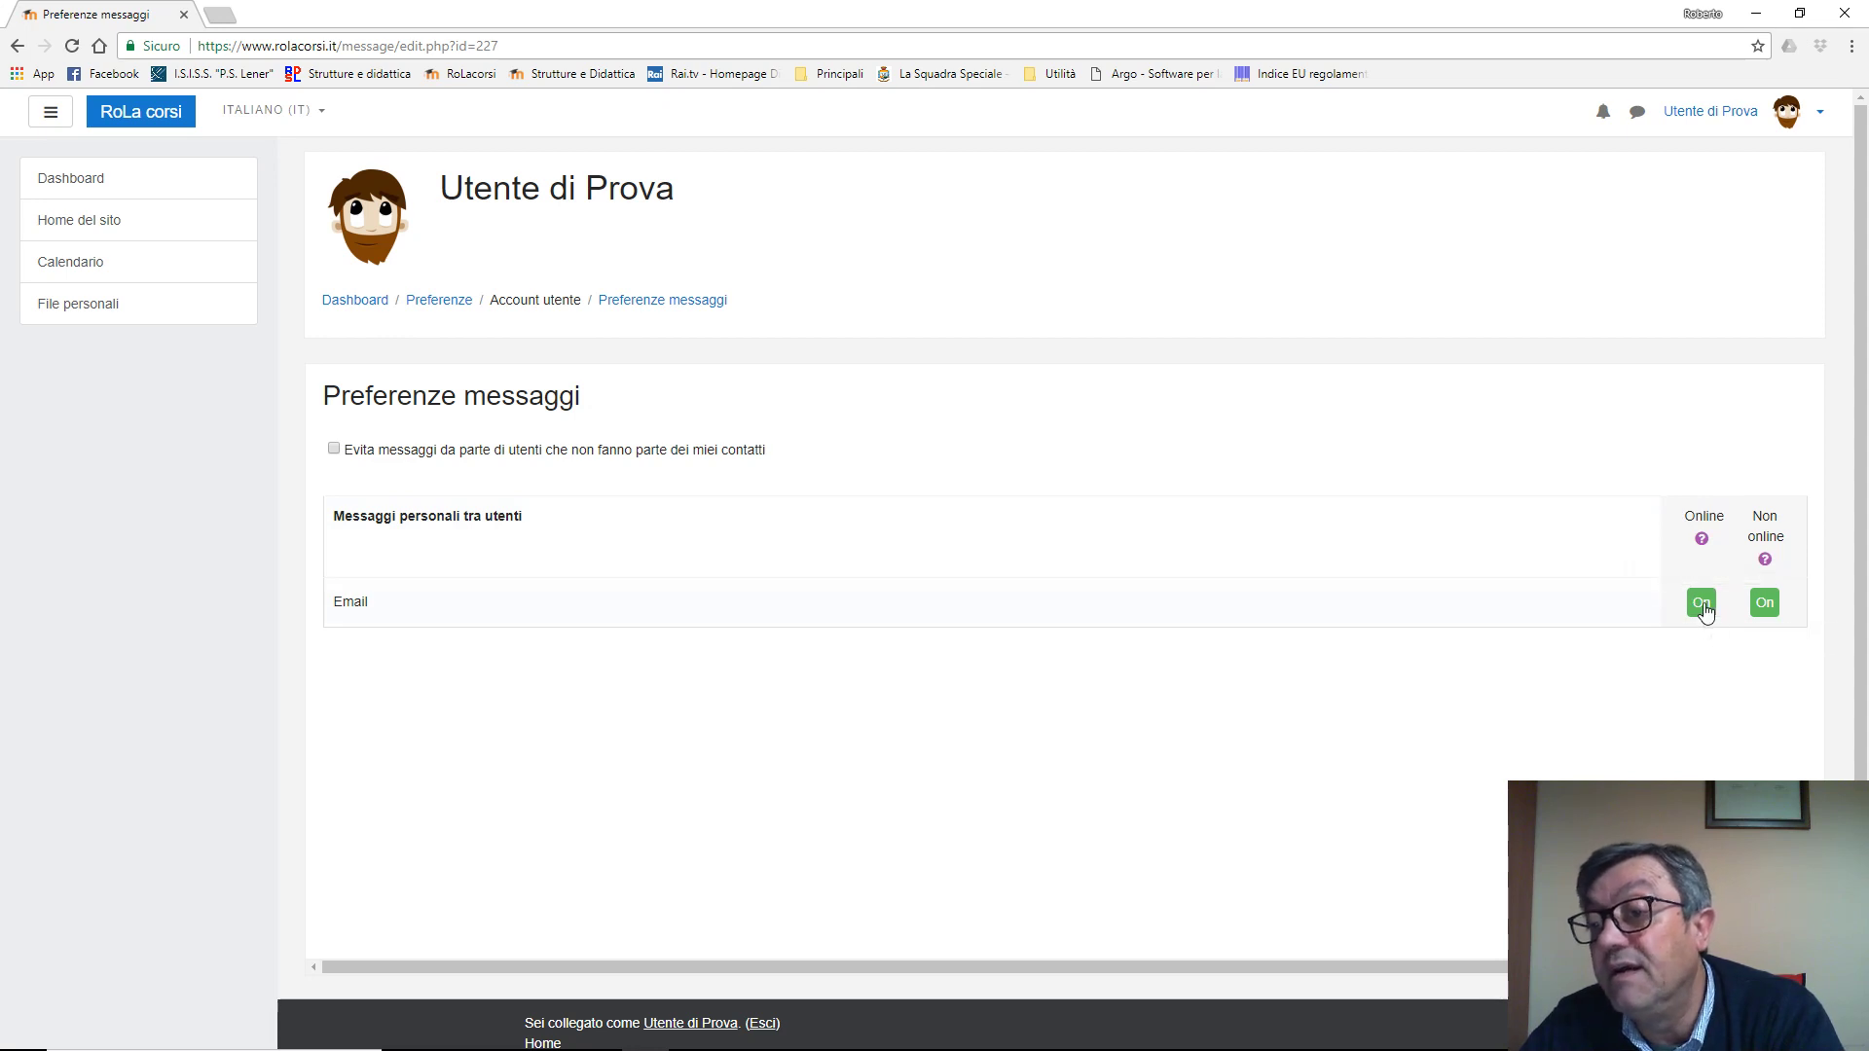
{"action": "left_click", "coordinate": [1703, 606]}
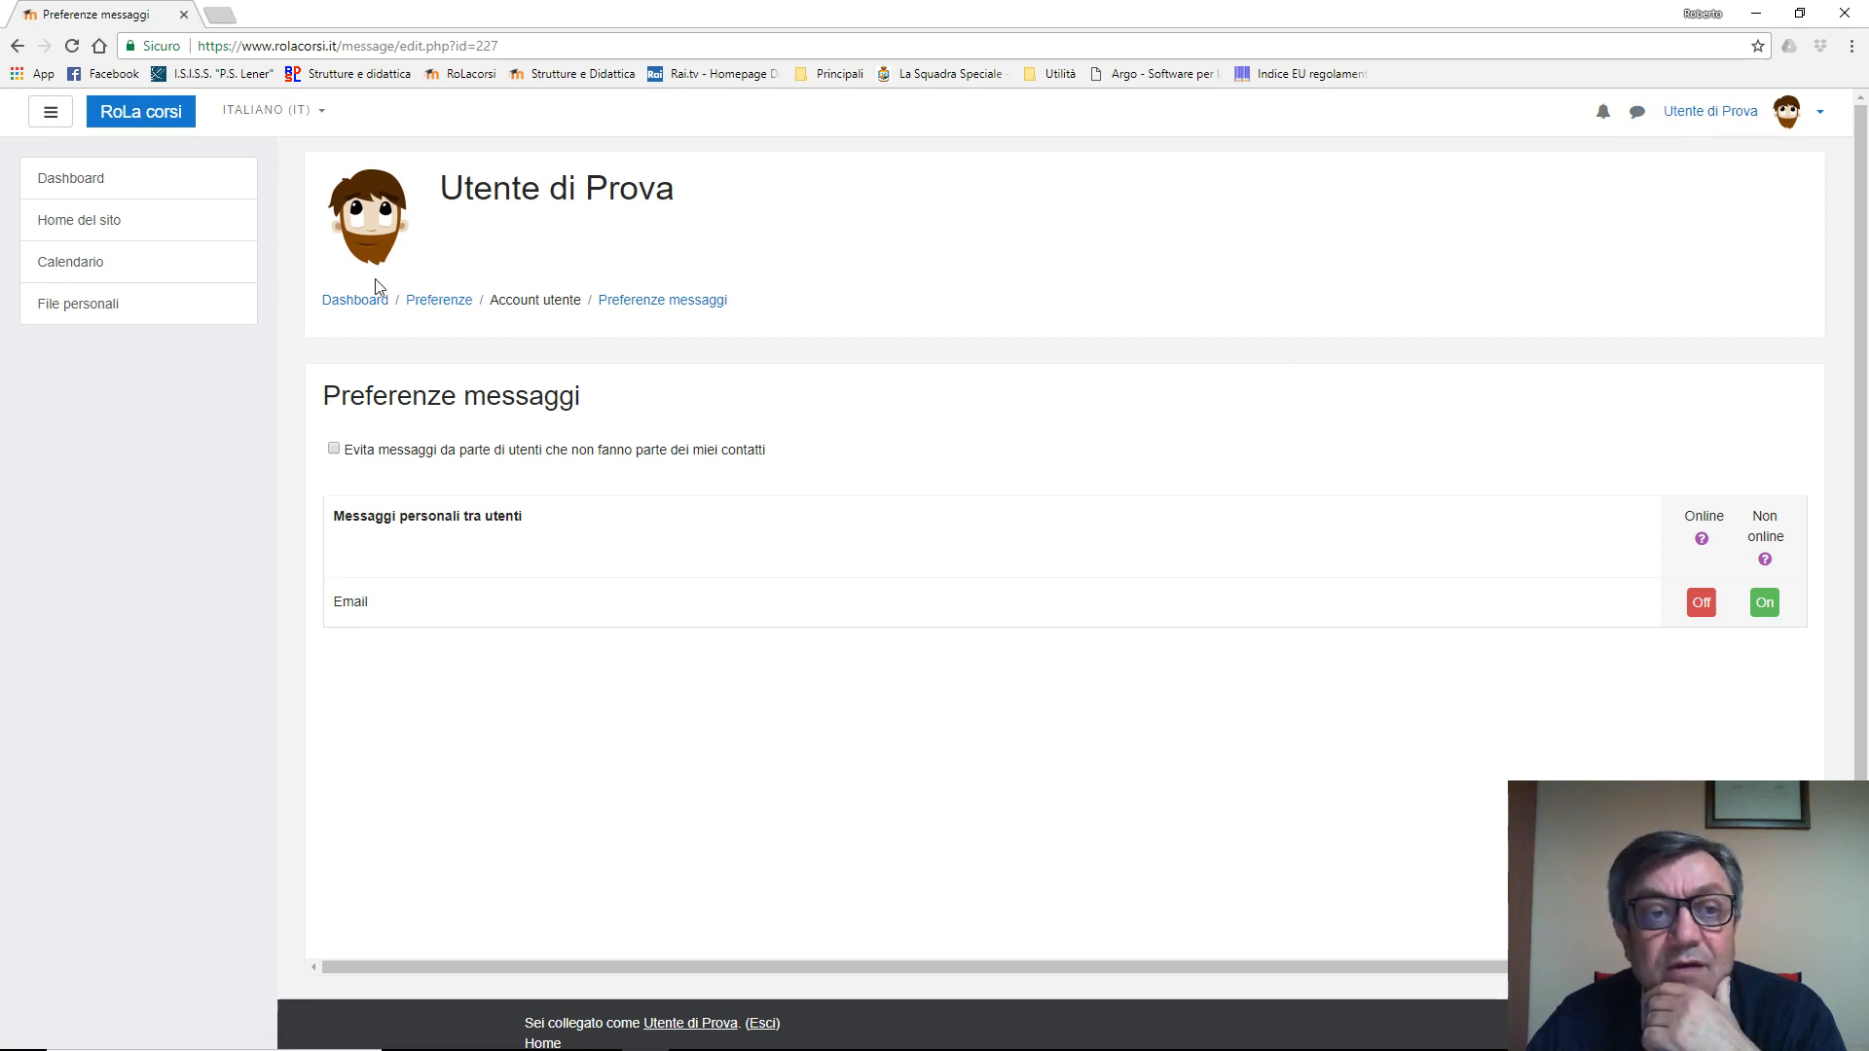
{"action": "left_click", "coordinate": [437, 308]}
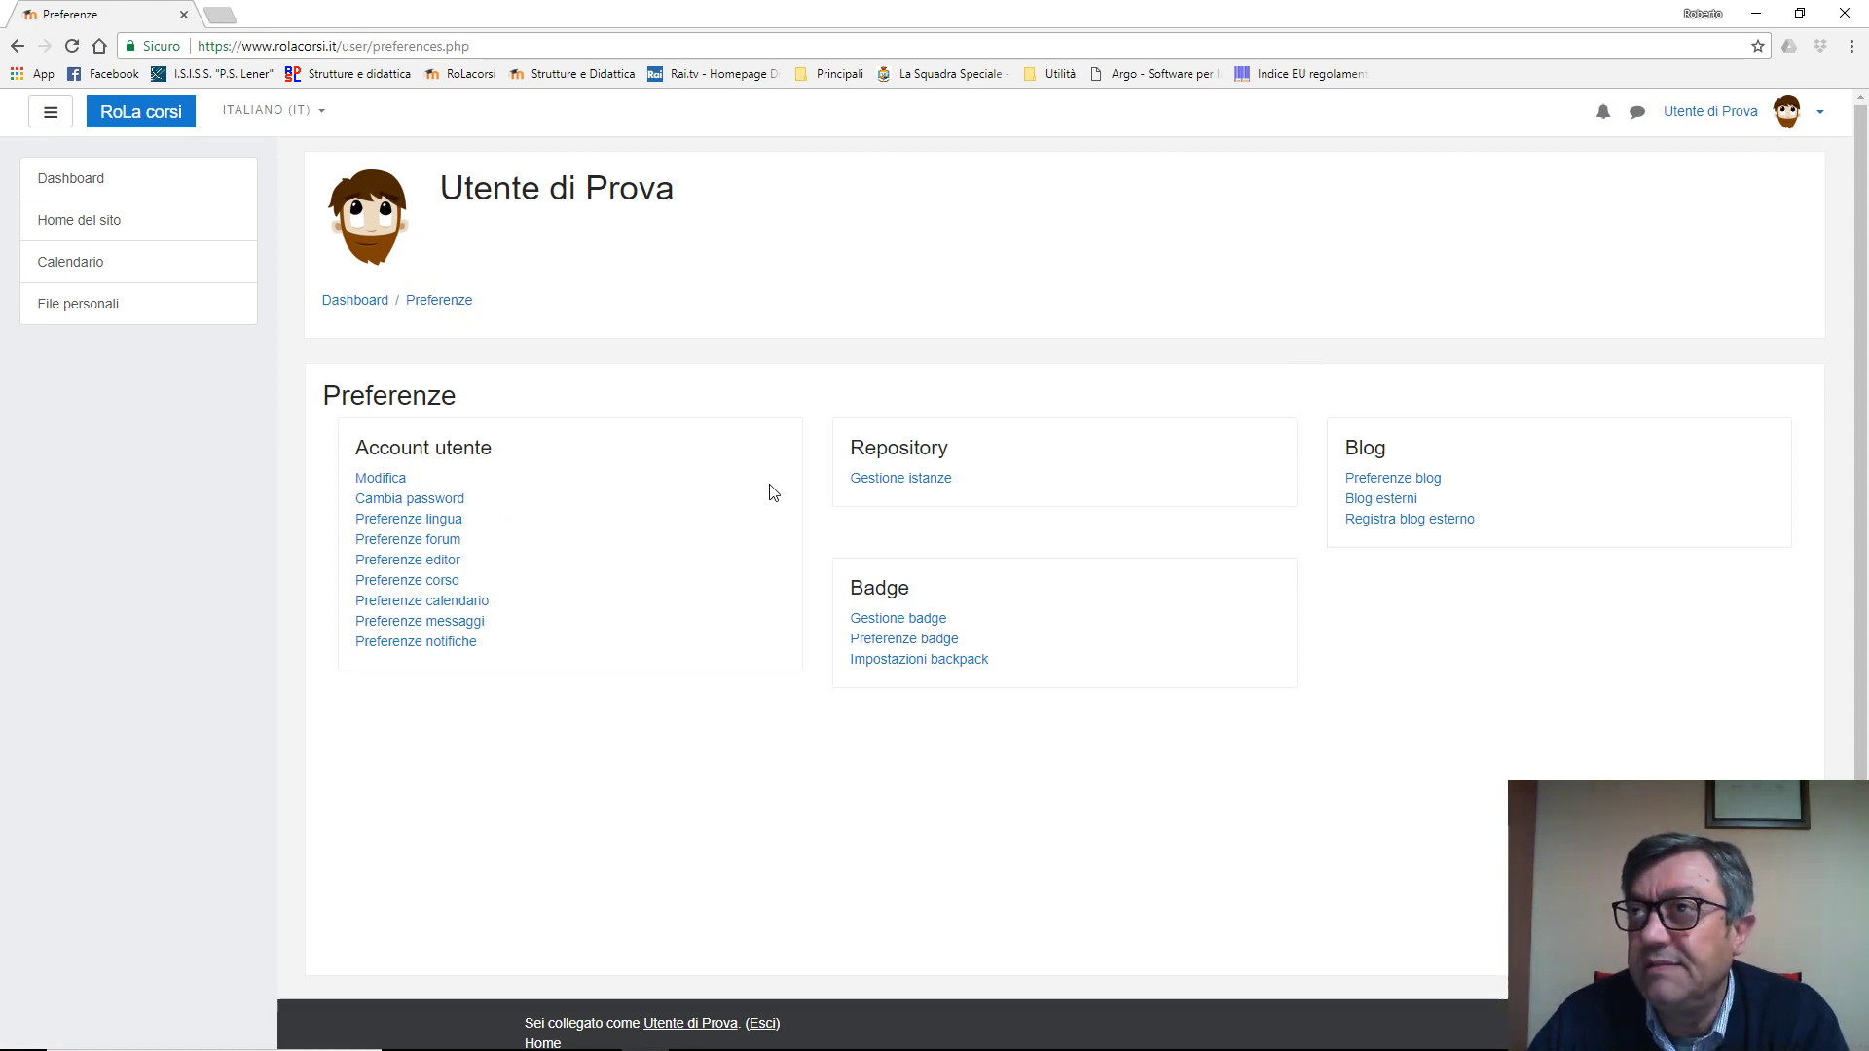
Open the notification preferences and review the Web and Email settings for Compito, Feedback, Forum, Lezione and Sistema.
{"action": "left_click", "coordinate": [422, 645]}
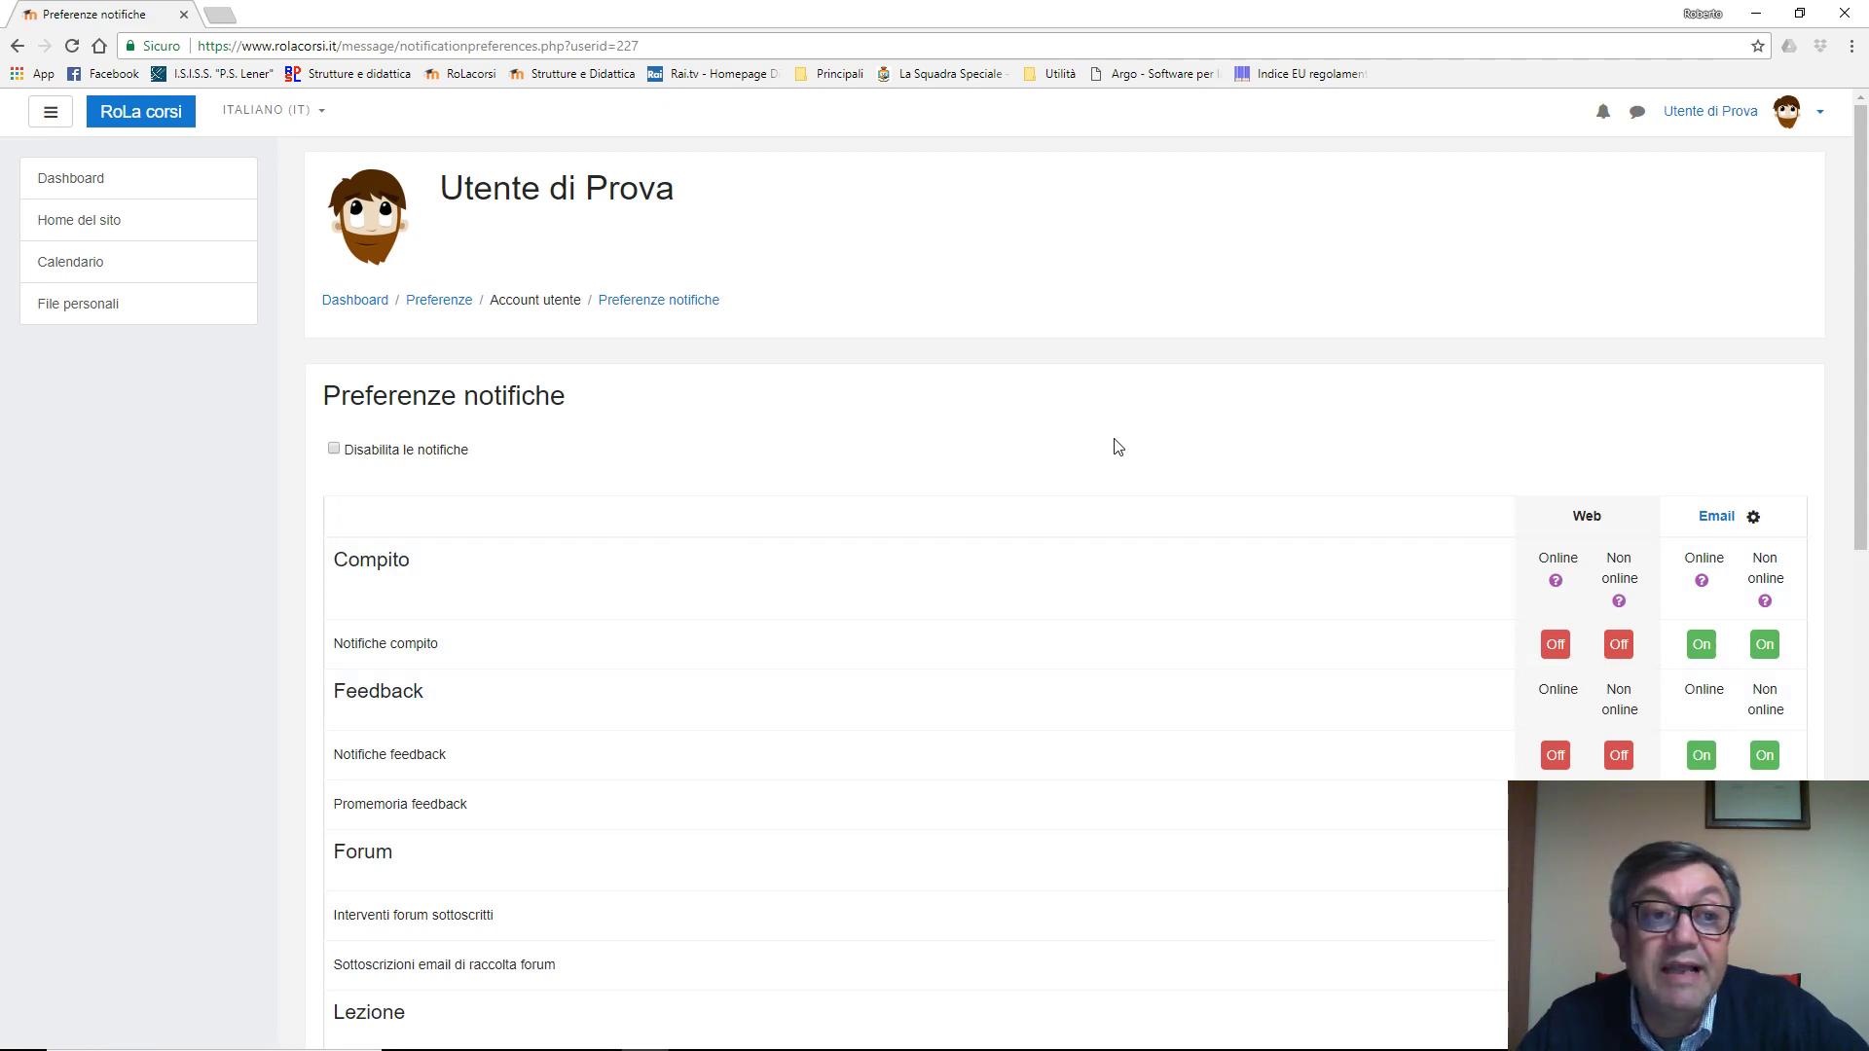
{"action": "scroll", "coordinate": [1118, 446], "scroll_direction": "down", "scroll_amount": 3}
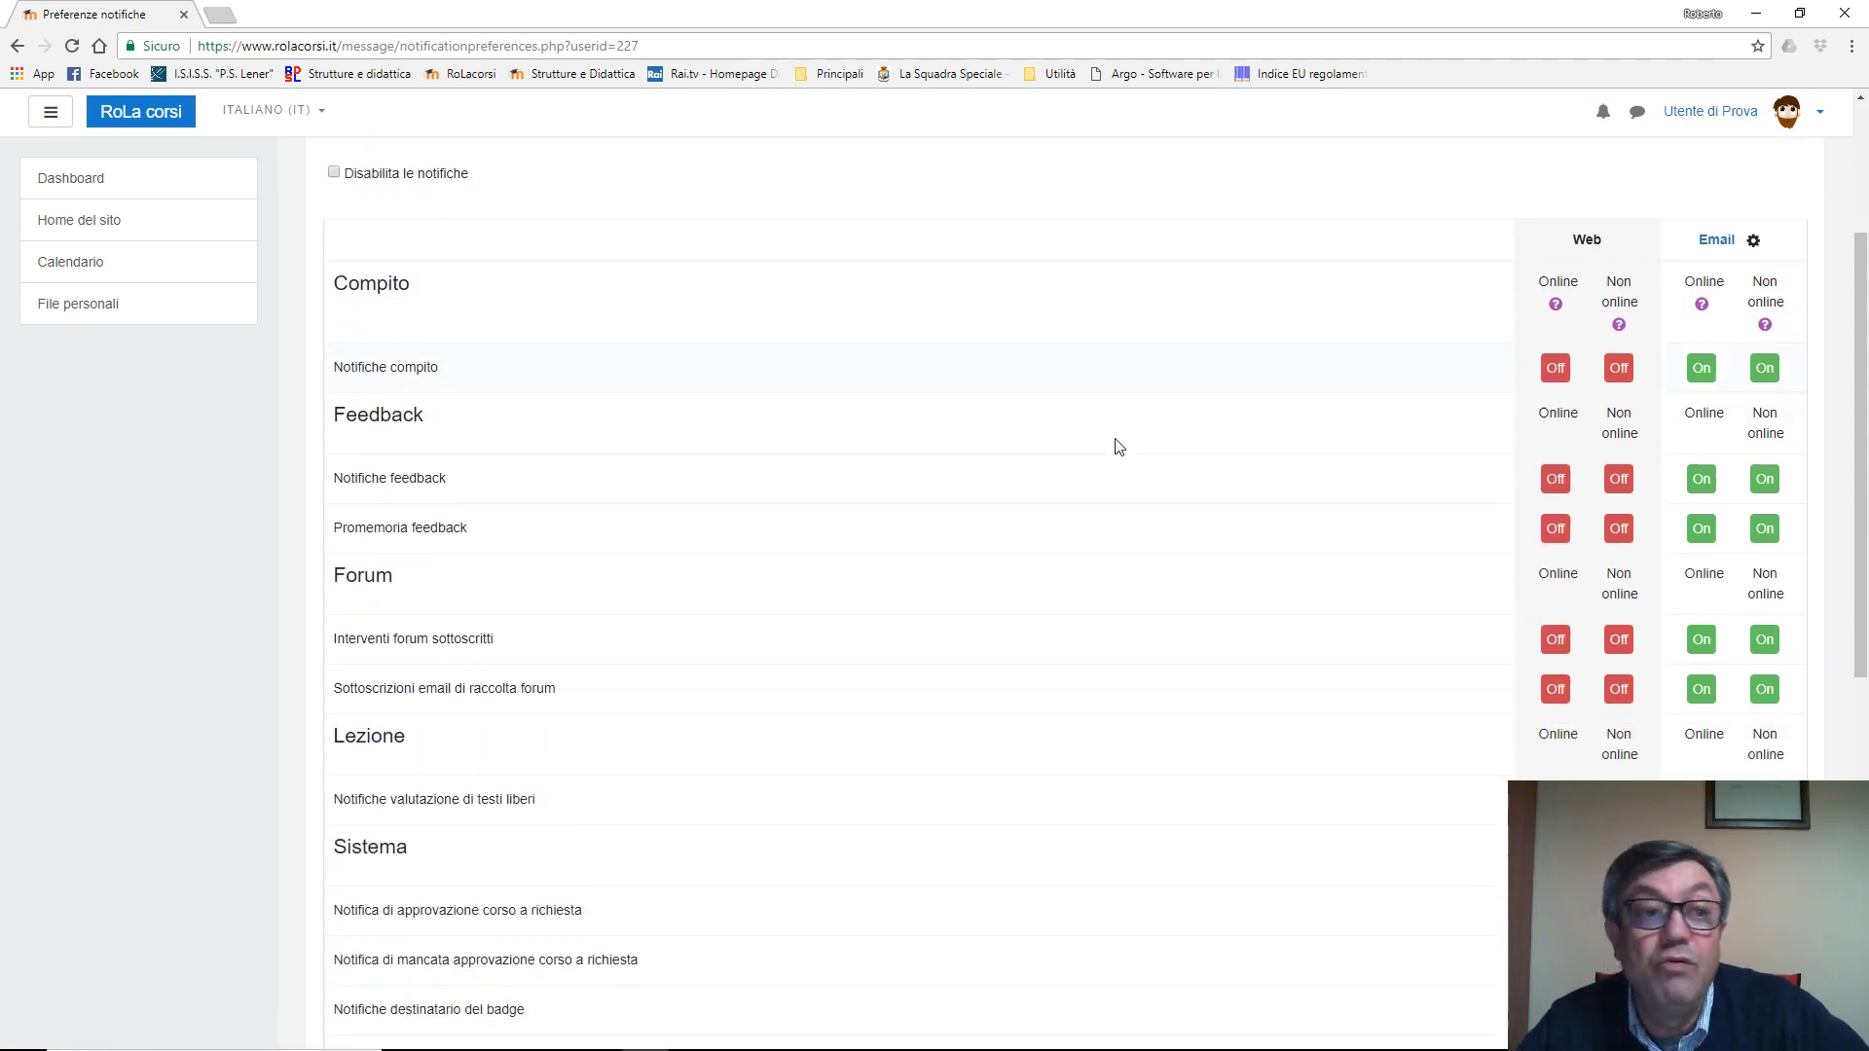
{"action": "scroll", "coordinate": [1392, 346], "scroll_direction": "up", "scroll_amount": 2}
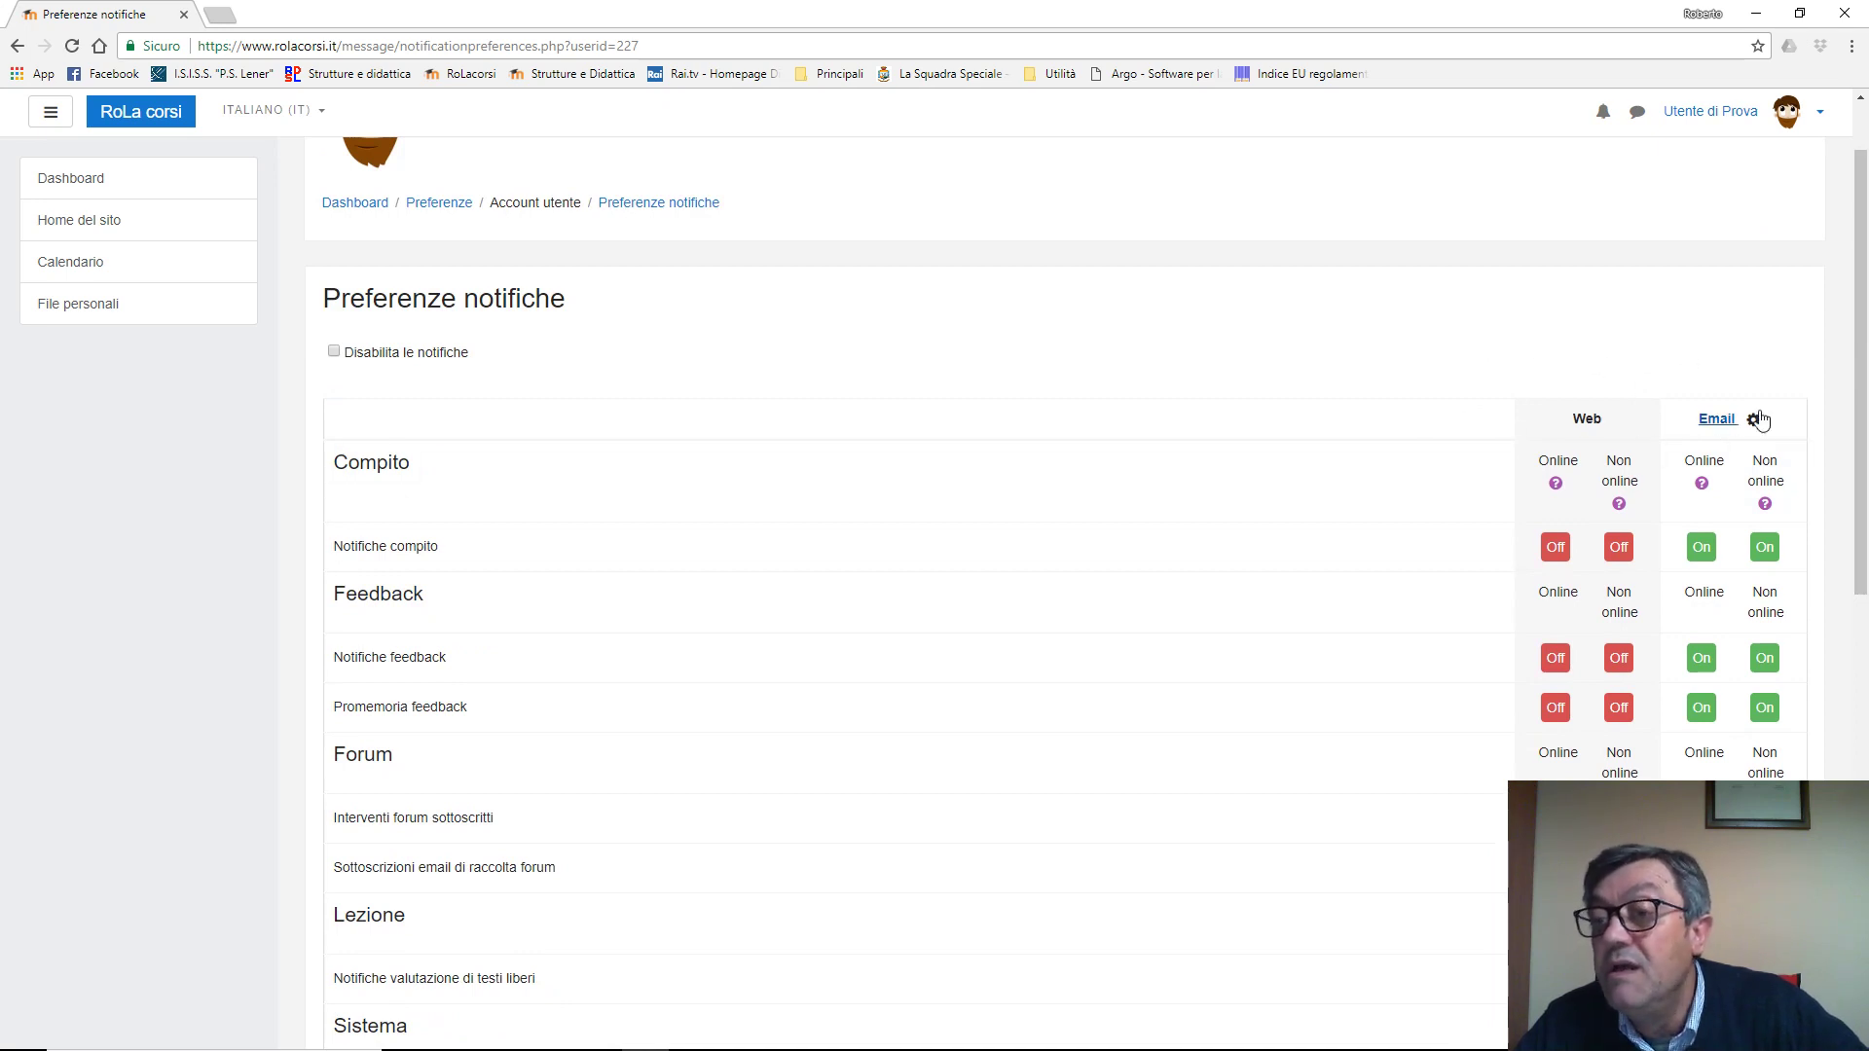
{"action": "scroll", "coordinate": [1210, 459], "scroll_direction": "down", "scroll_amount": 2}
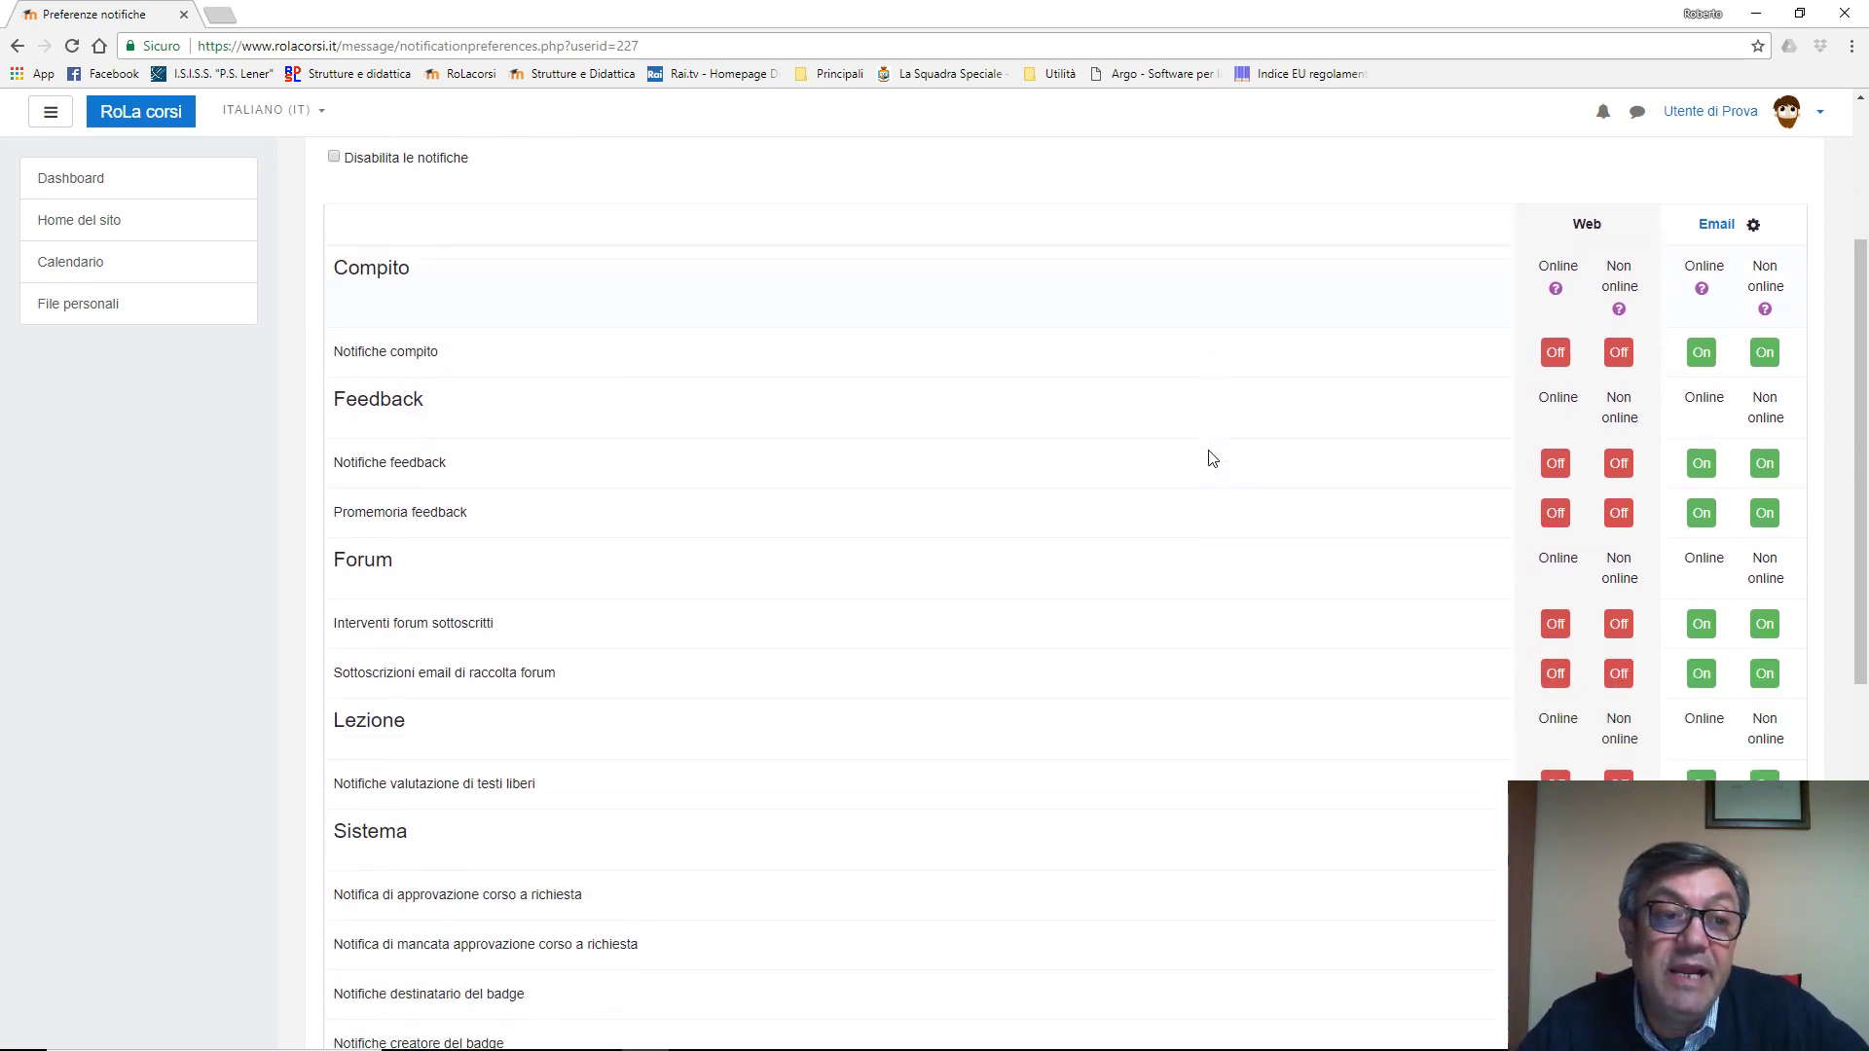
{"action": "scroll", "coordinate": [655, 410], "scroll_direction": "up", "scroll_amount": 1}
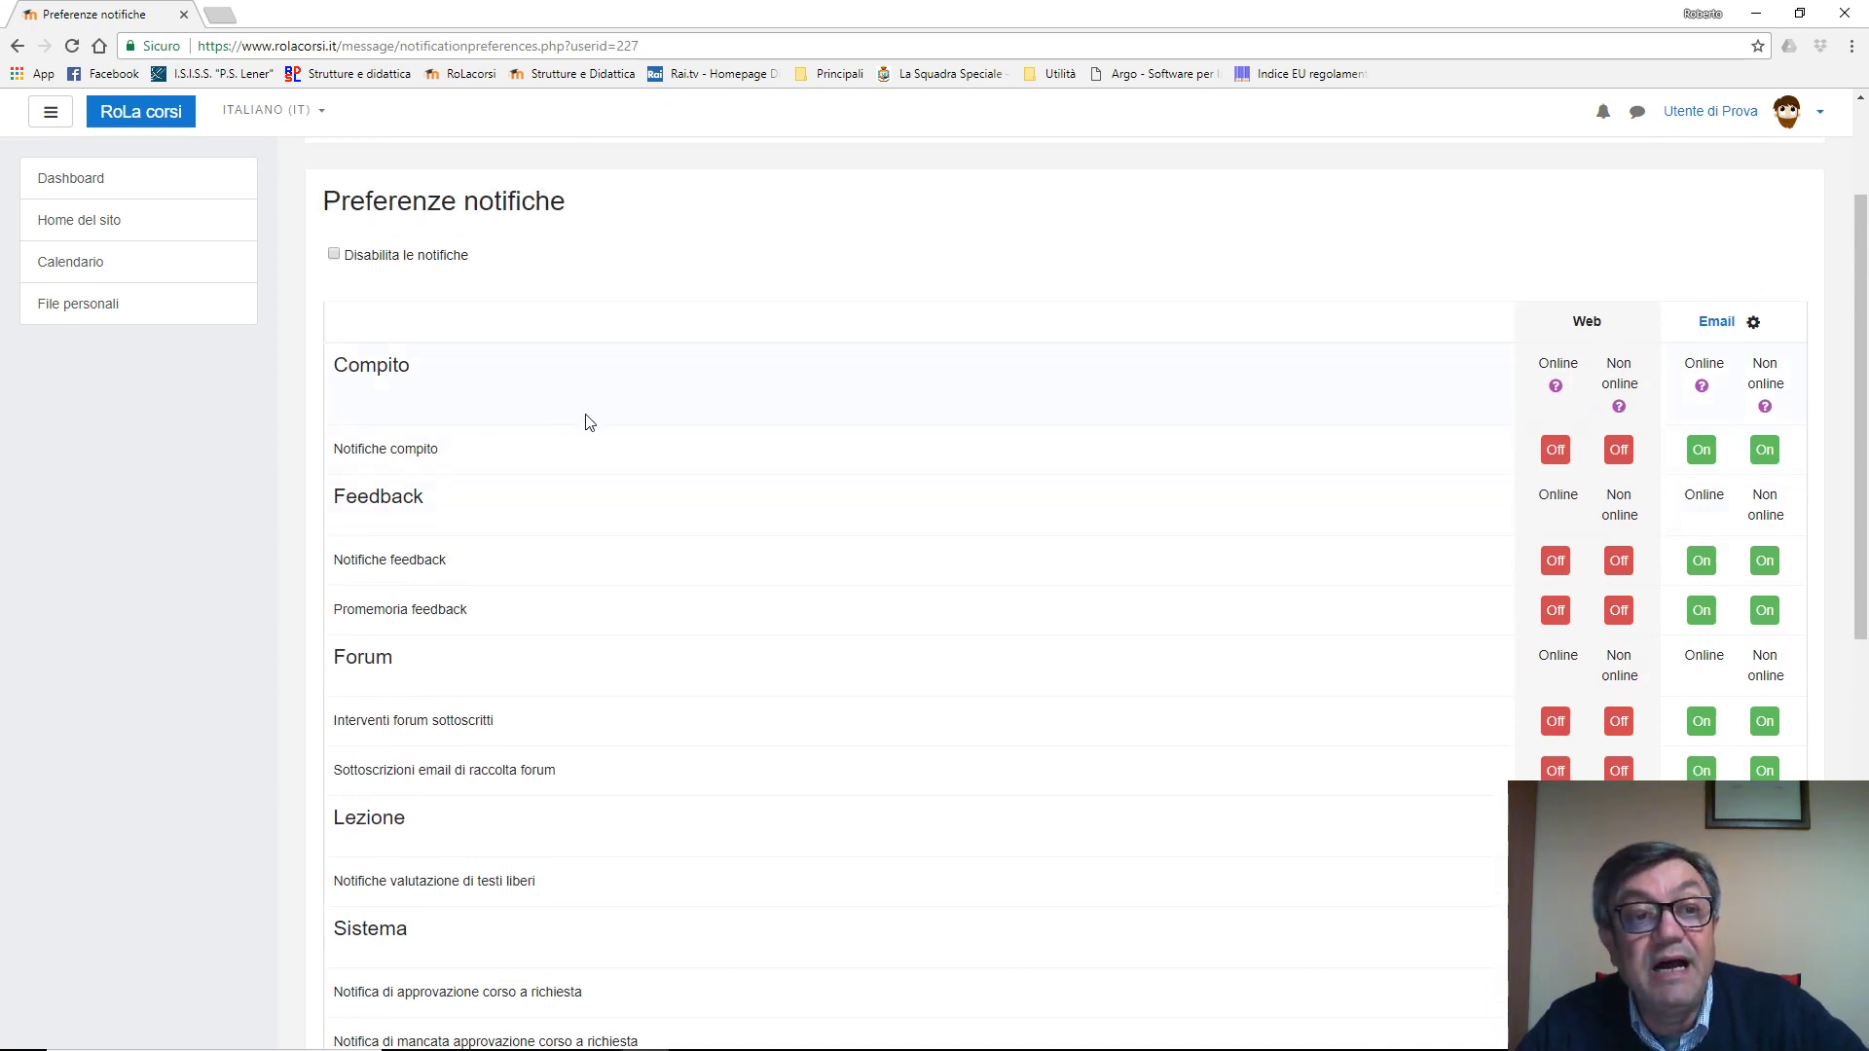
Review the remaining notification preferences, including badge, enrolment and incoming message notifications, and return to the Preferenze overview.
{"action": "scroll", "coordinate": [487, 421], "scroll_direction": "down", "scroll_amount": 1}
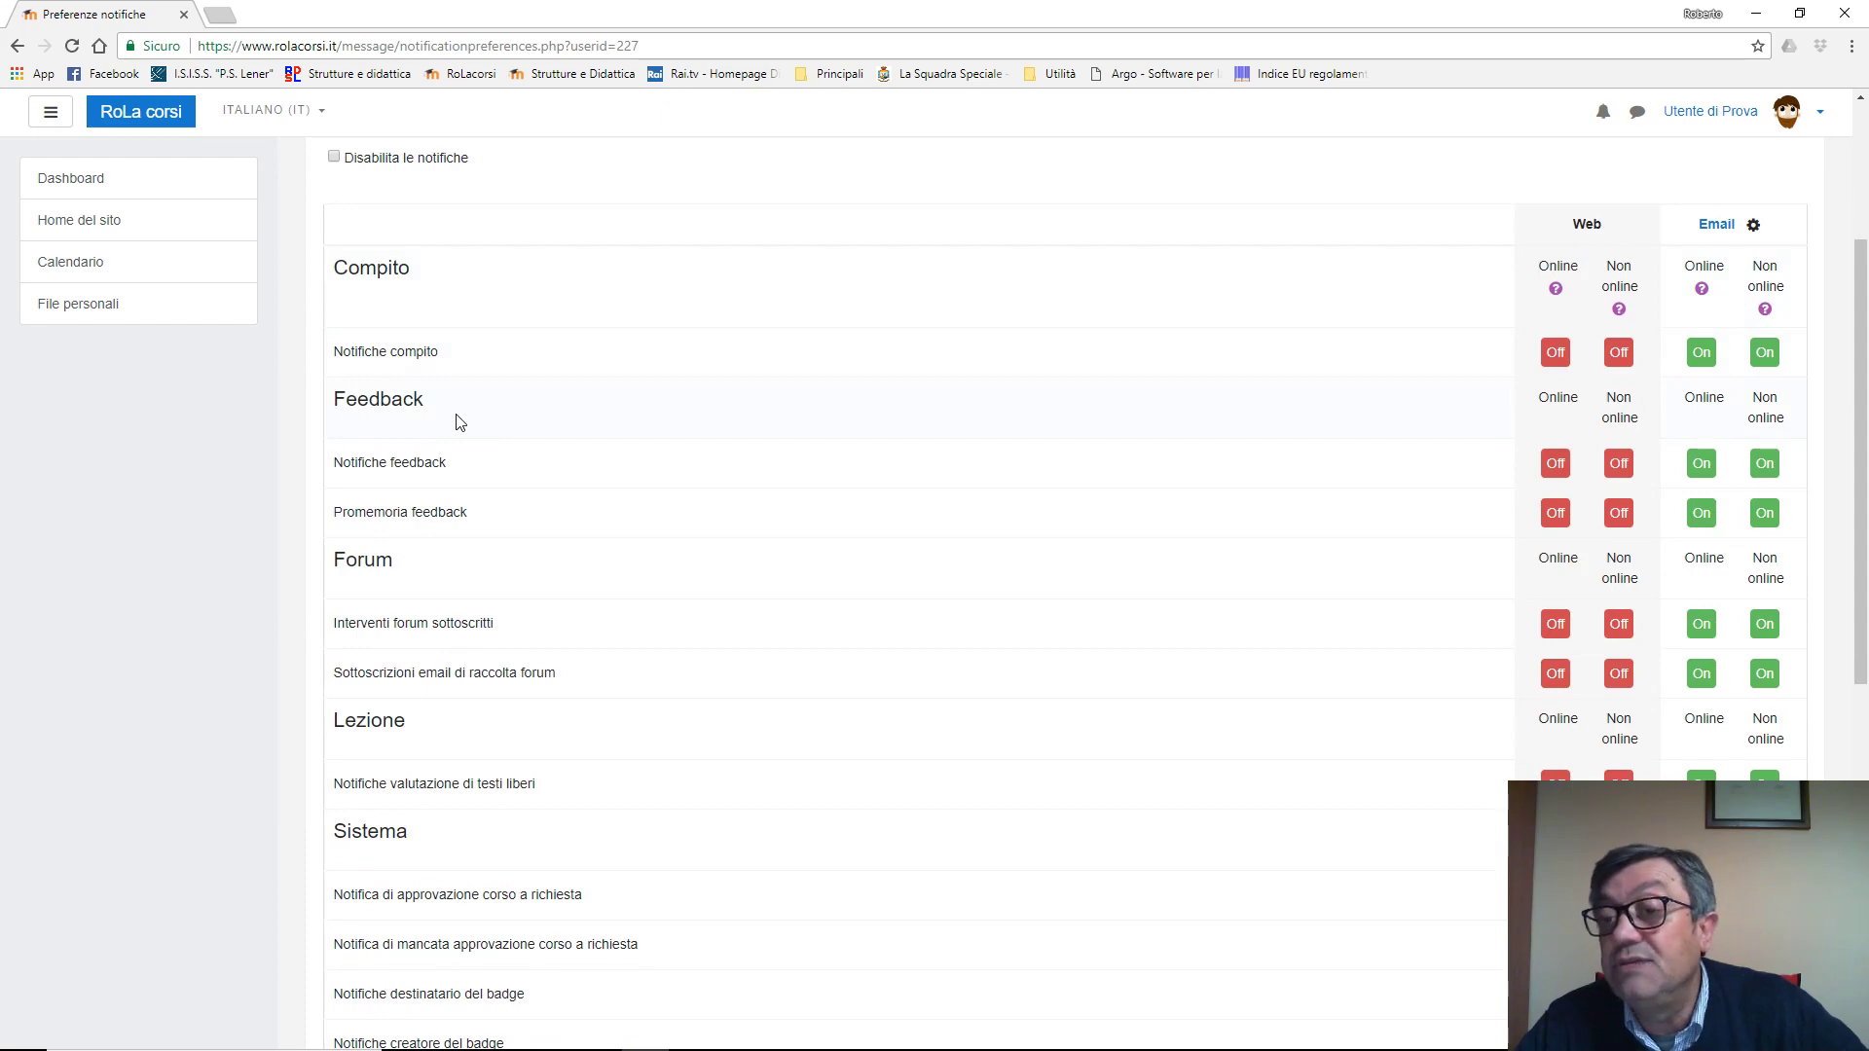
{"action": "scroll", "coordinate": [457, 422], "scroll_direction": "down", "scroll_amount": 3}
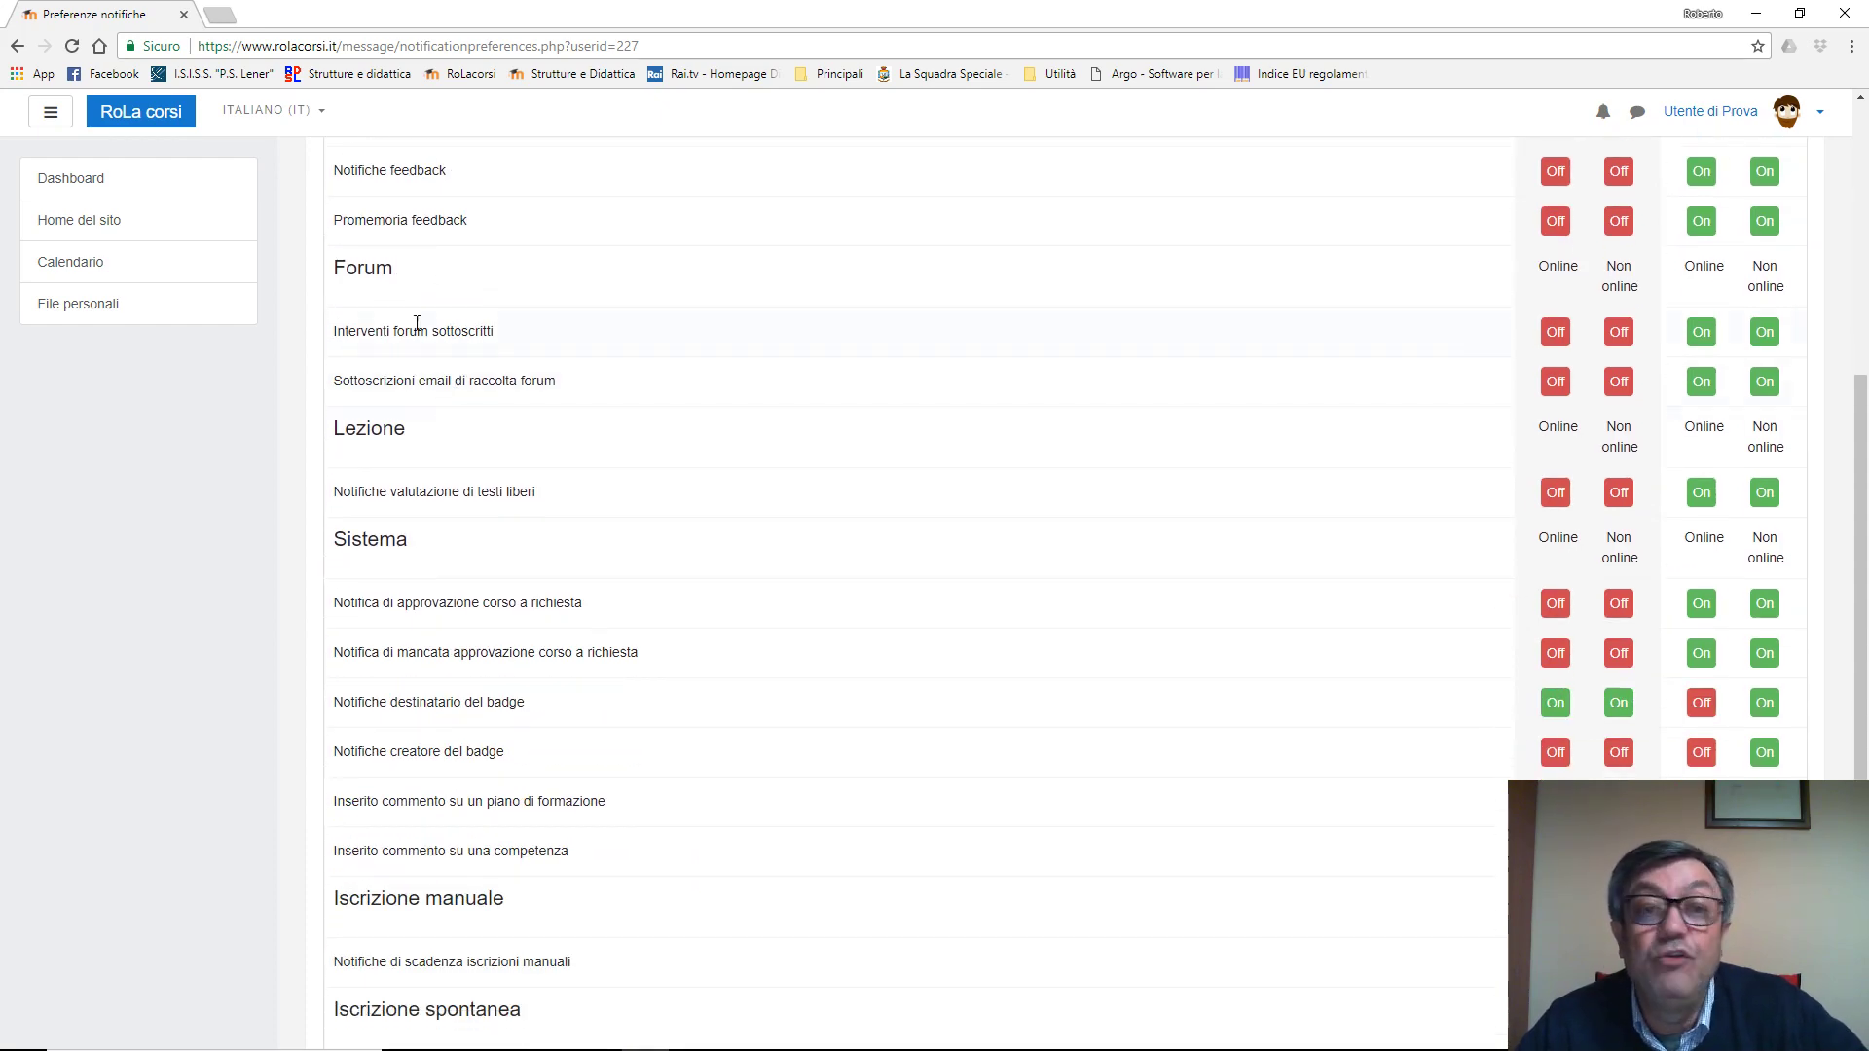
{"action": "scroll", "coordinate": [1310, 539], "scroll_direction": "down", "scroll_amount": 3}
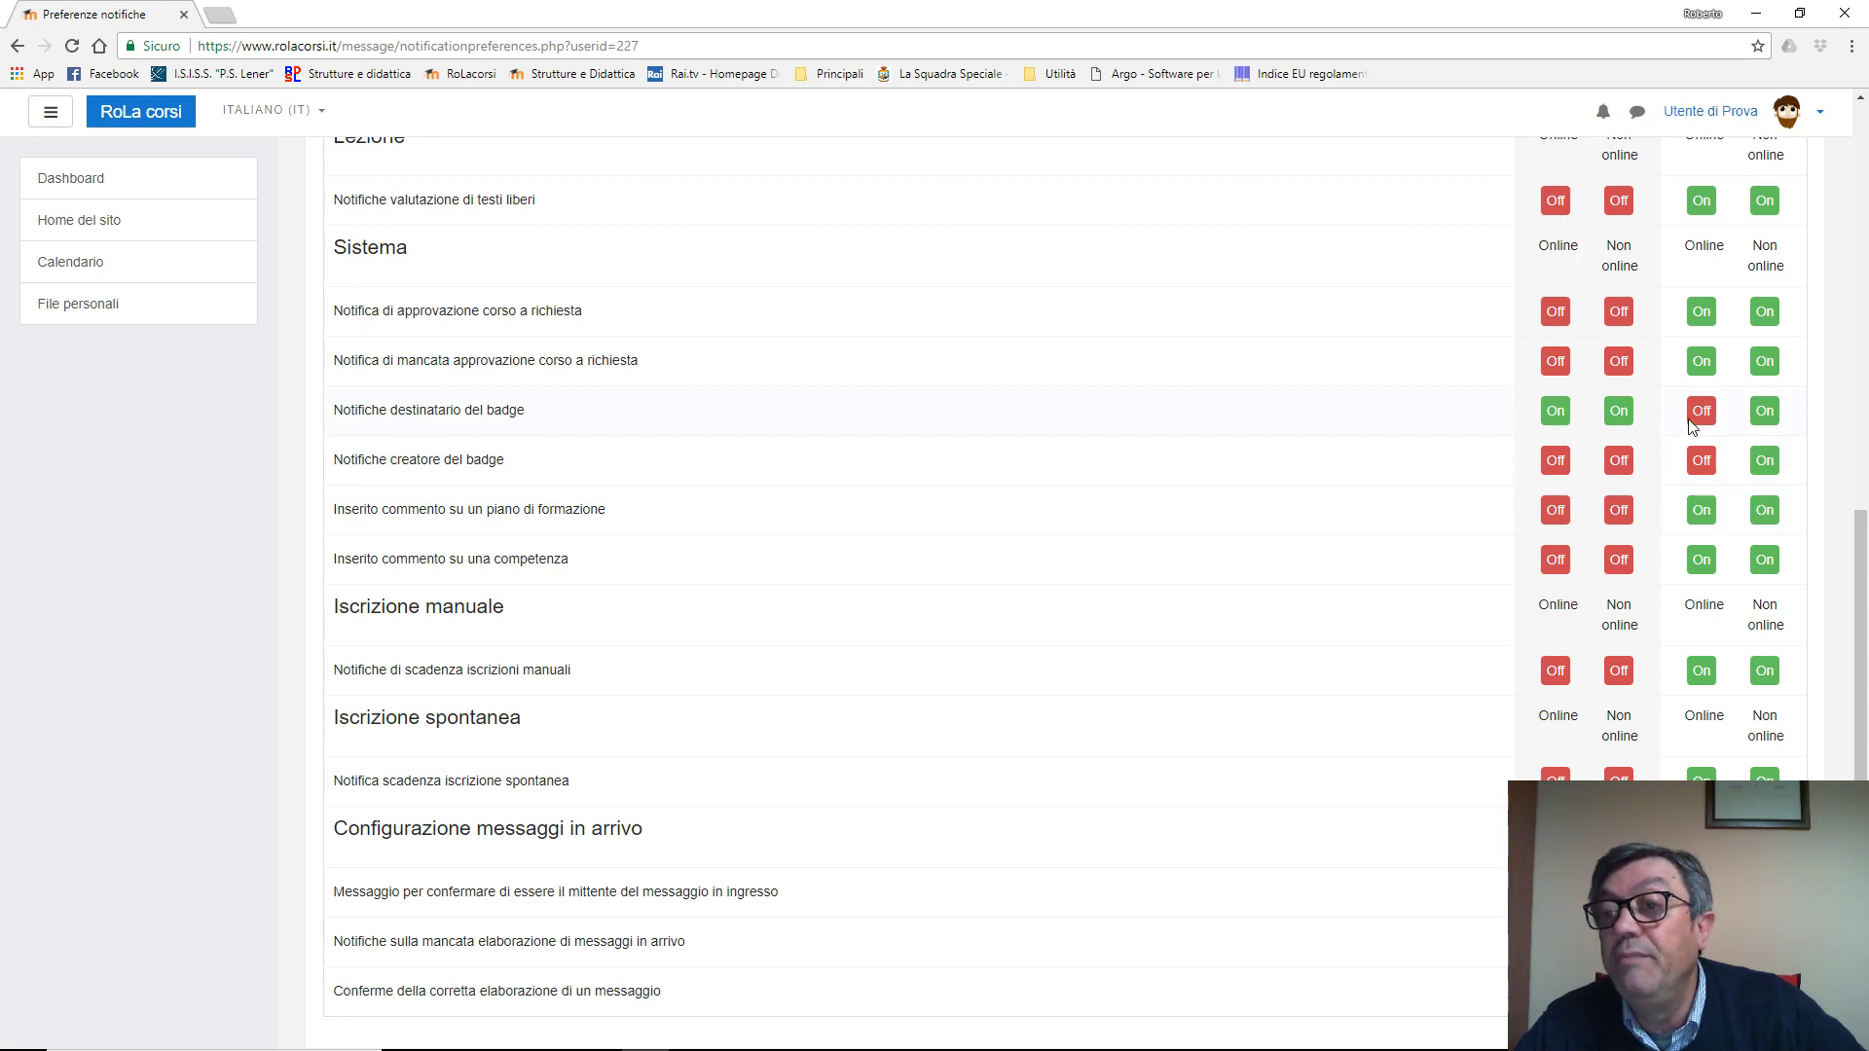
{"action": "scroll", "coordinate": [1408, 492], "scroll_direction": "up", "scroll_amount": 7}
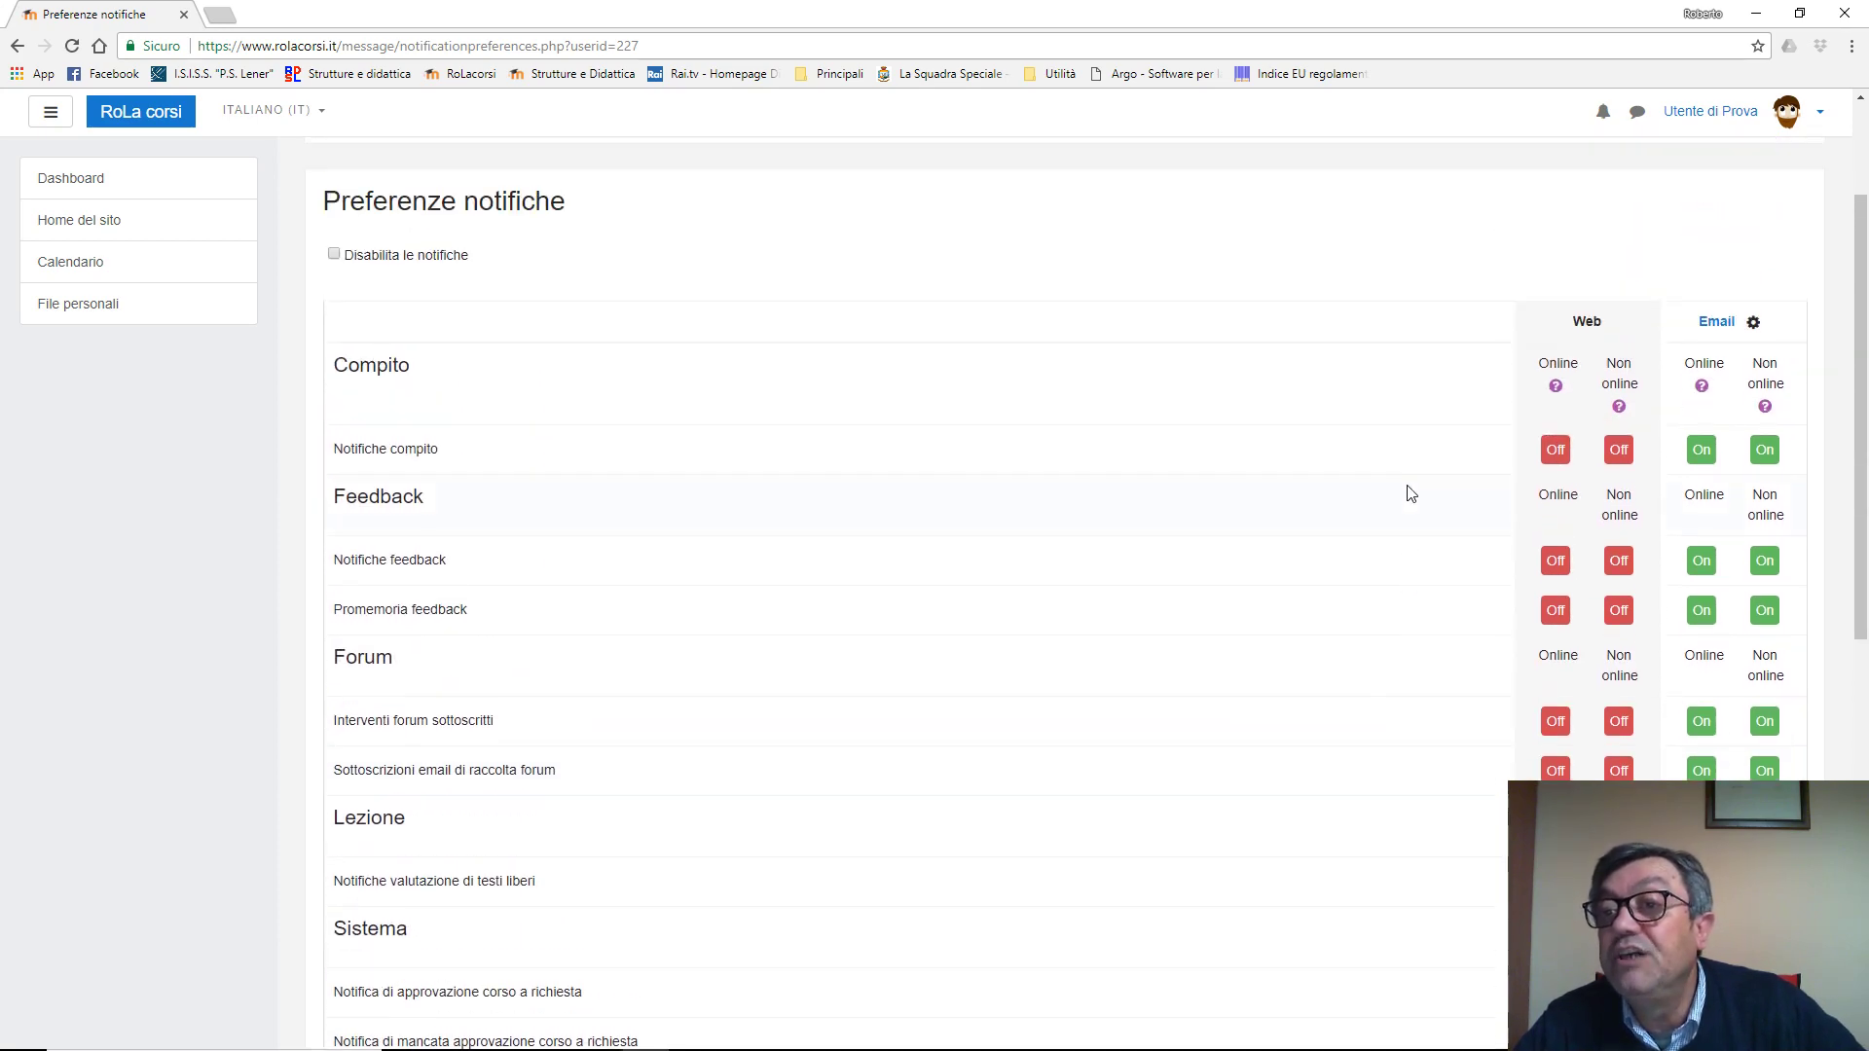
{"action": "scroll", "coordinate": [1411, 493], "scroll_direction": "down", "scroll_amount": 4}
{"action": "scroll", "coordinate": [1556, 531], "scroll_direction": "down", "scroll_amount": 2}
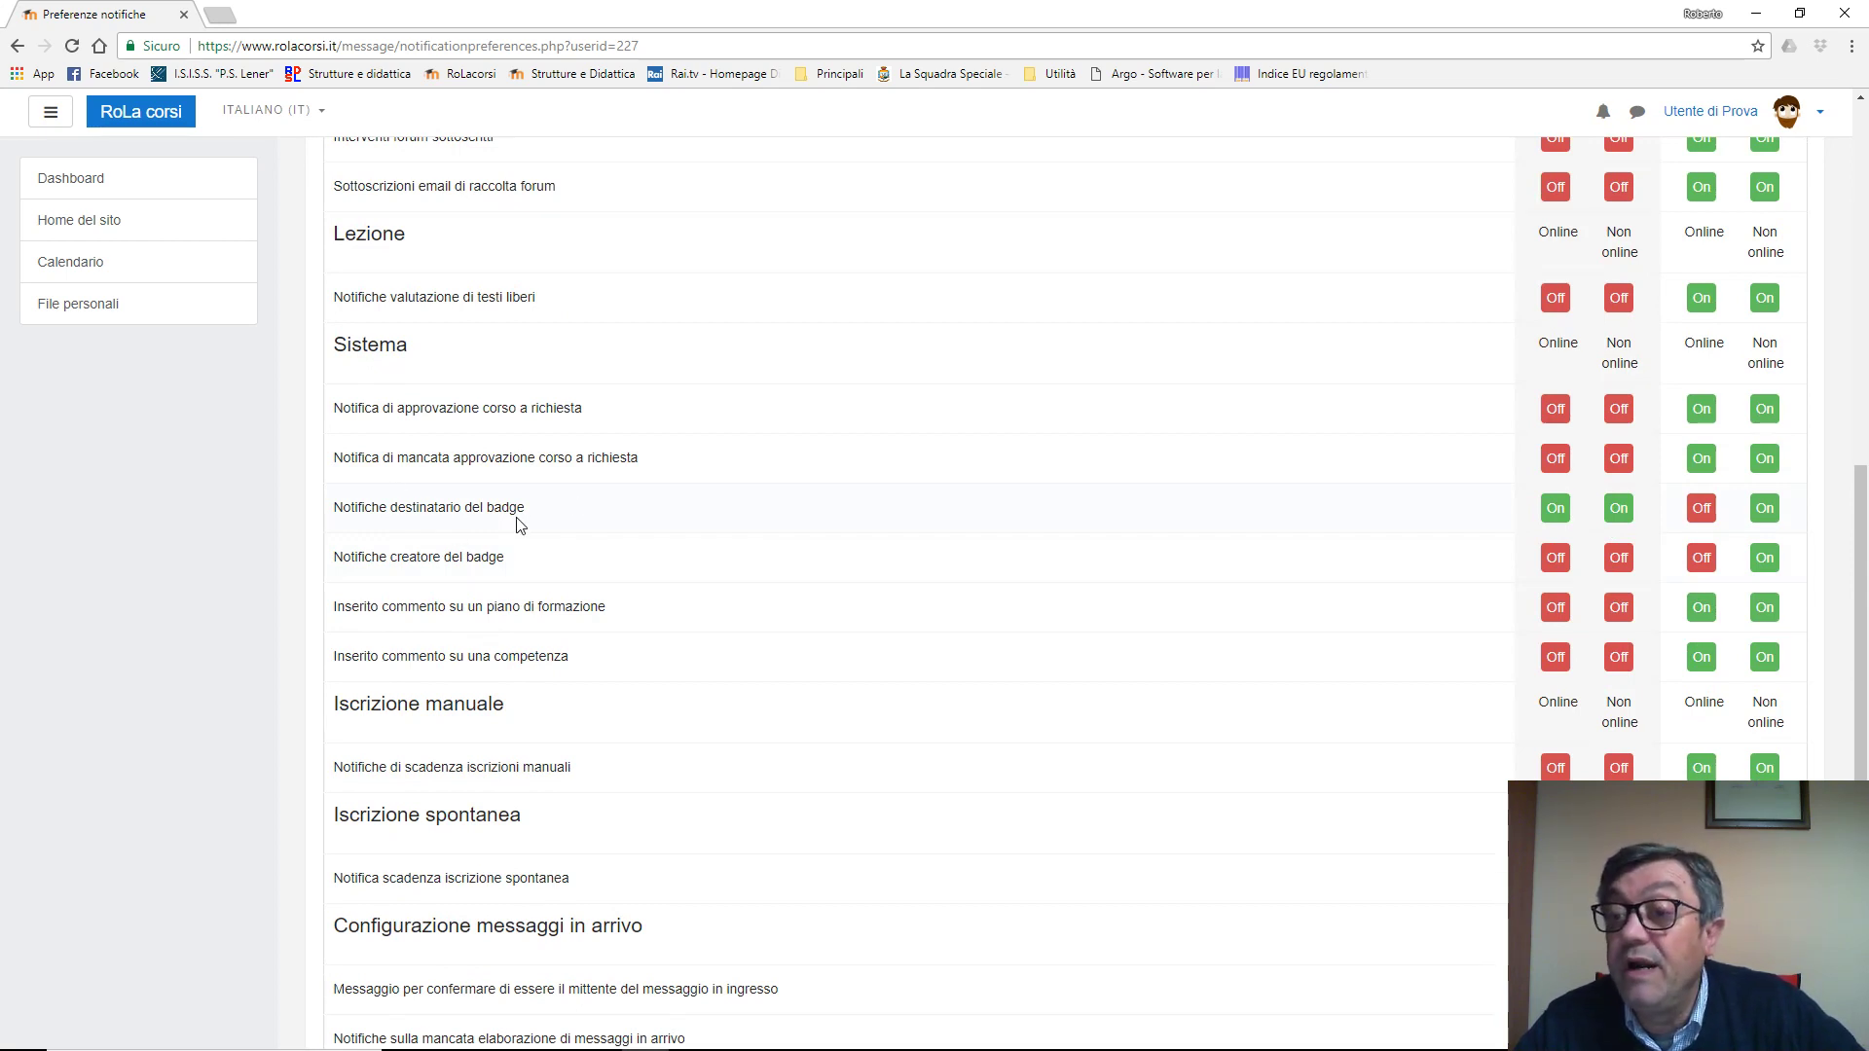
{"action": "scroll", "coordinate": [1132, 557], "scroll_direction": "down", "scroll_amount": 3}
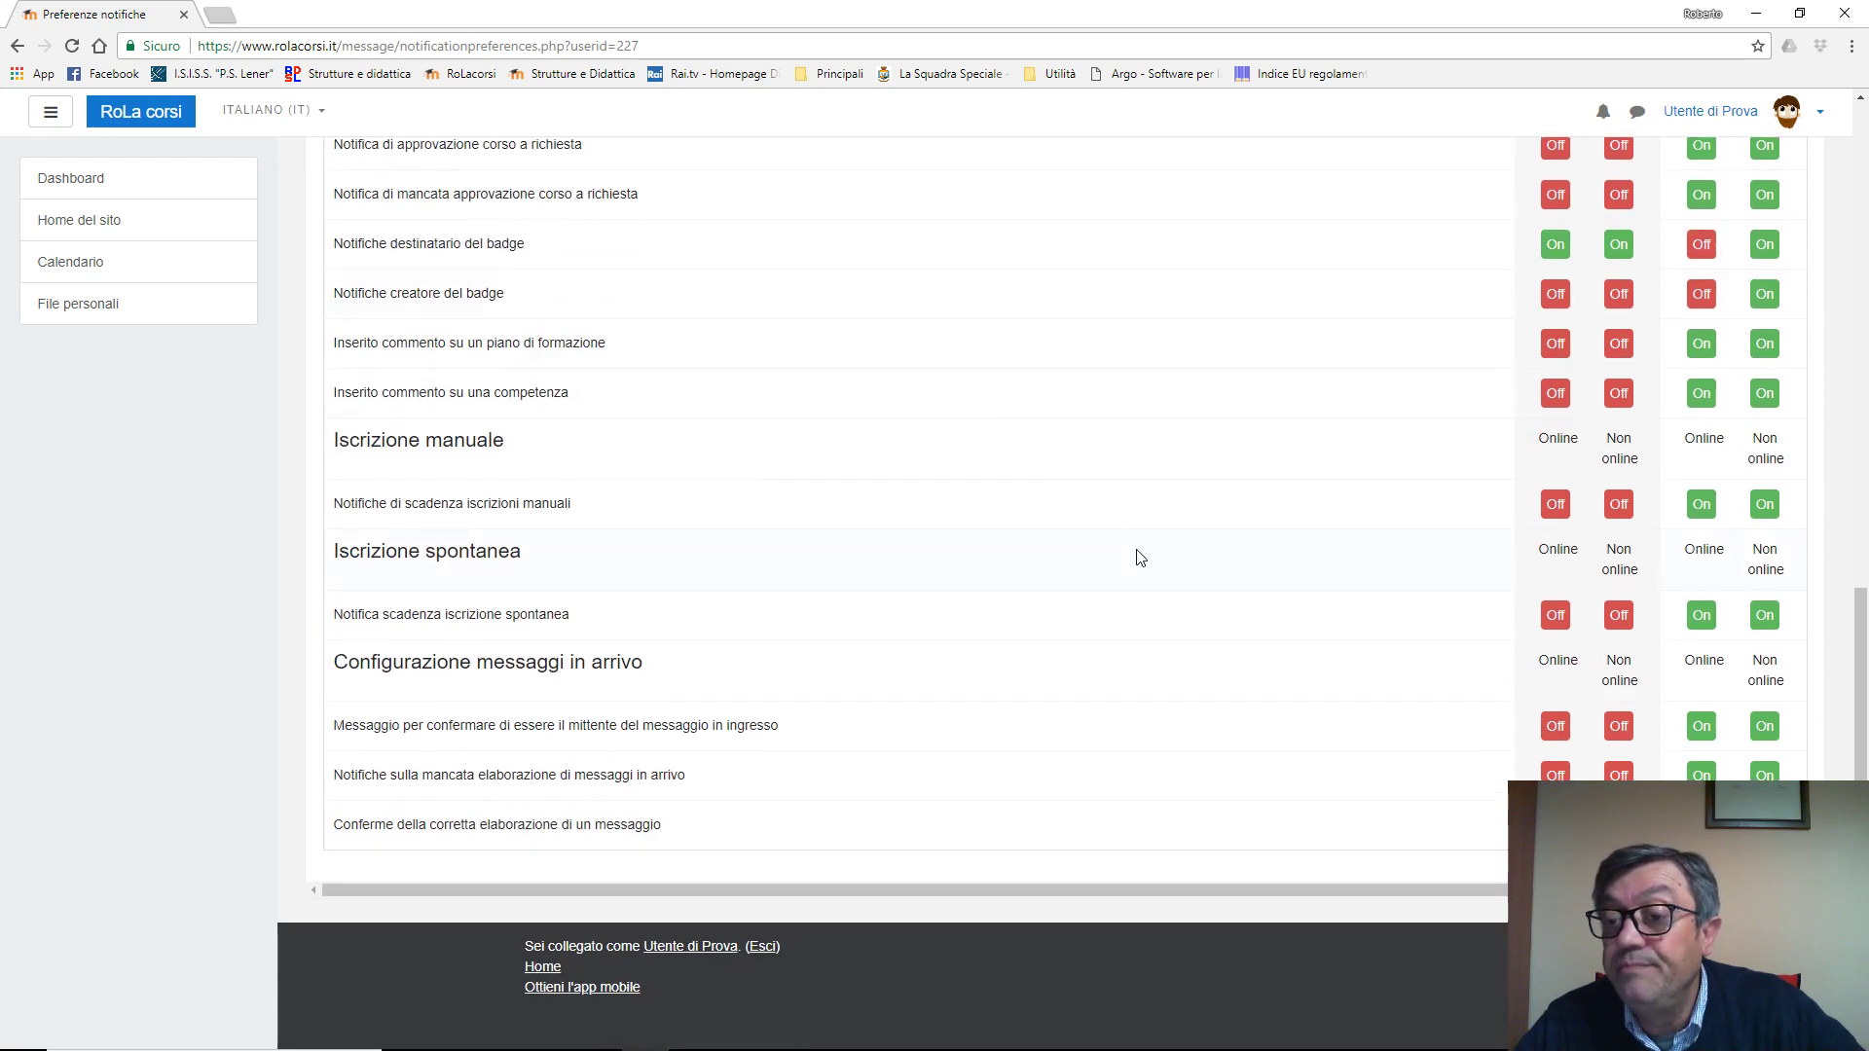
{"action": "scroll", "coordinate": [1145, 559], "scroll_direction": "up", "scroll_amount": 2}
{"action": "scroll", "coordinate": [1145, 559], "scroll_direction": "up", "scroll_amount": 3}
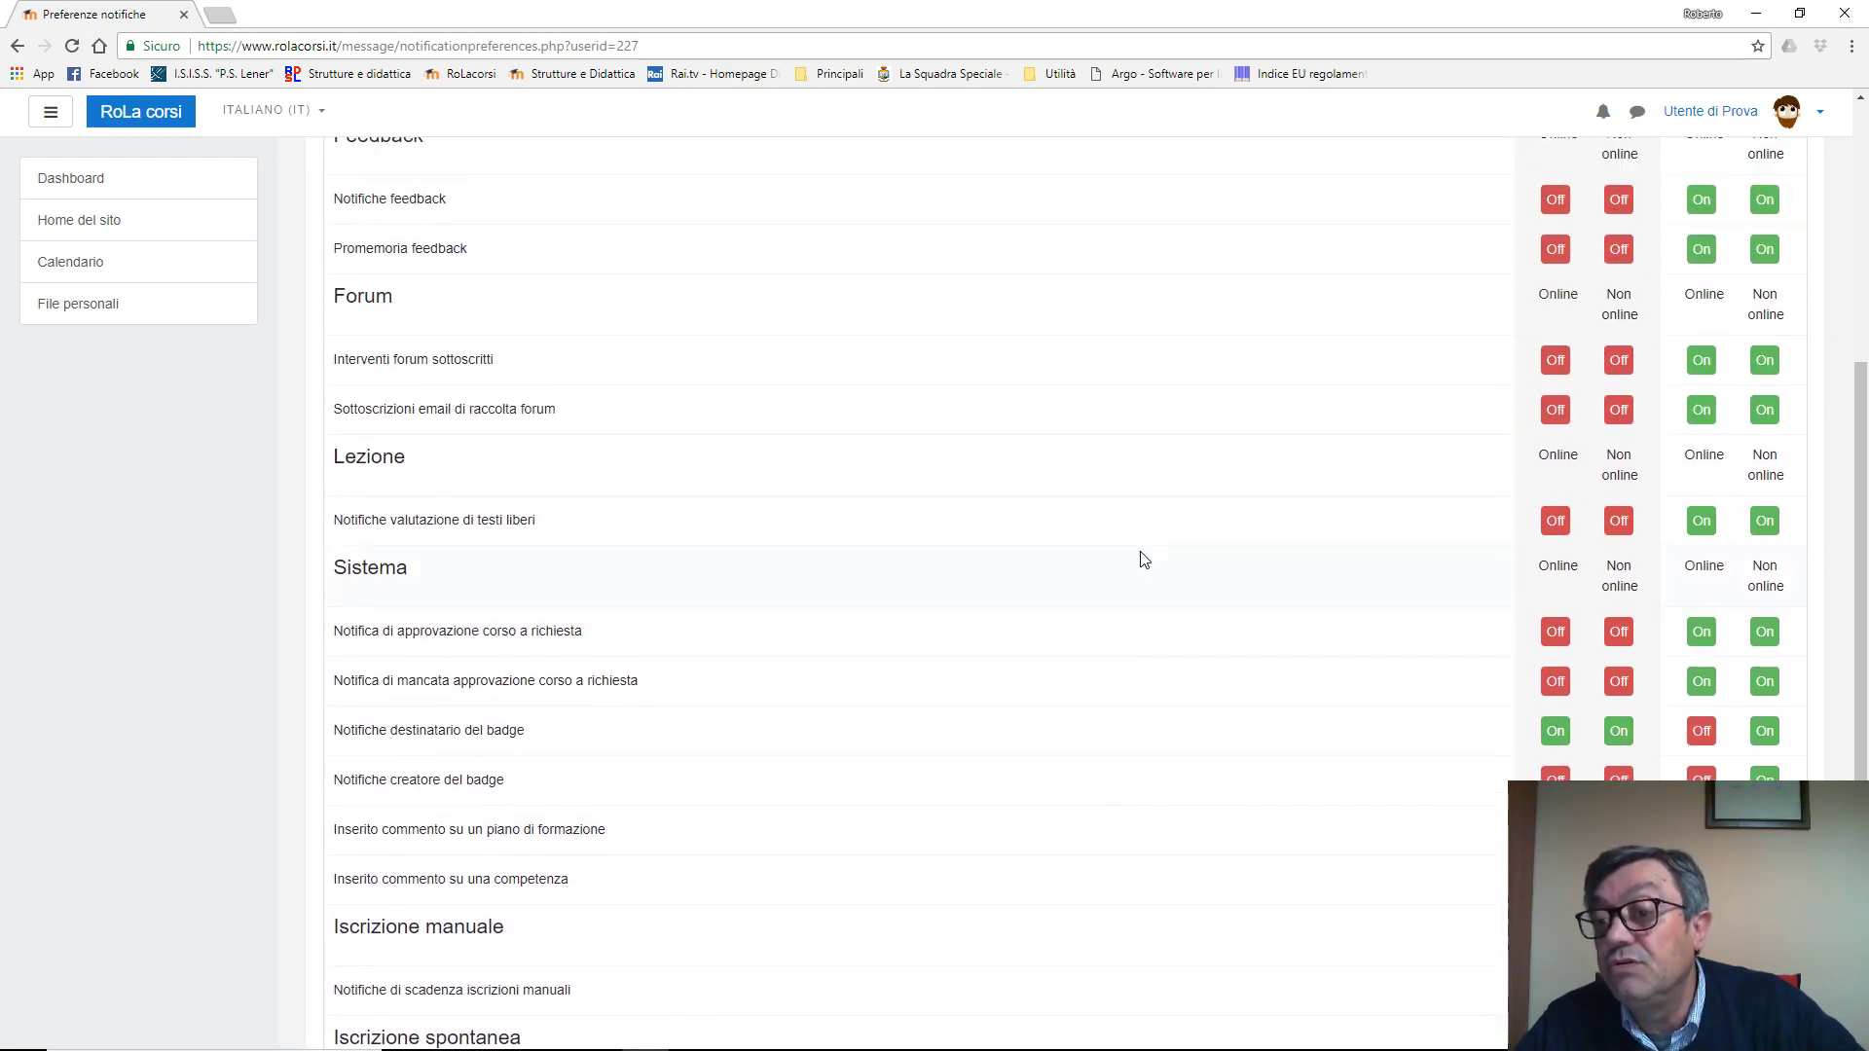
{"action": "scroll", "coordinate": [1144, 560], "scroll_direction": "up", "scroll_amount": 2}
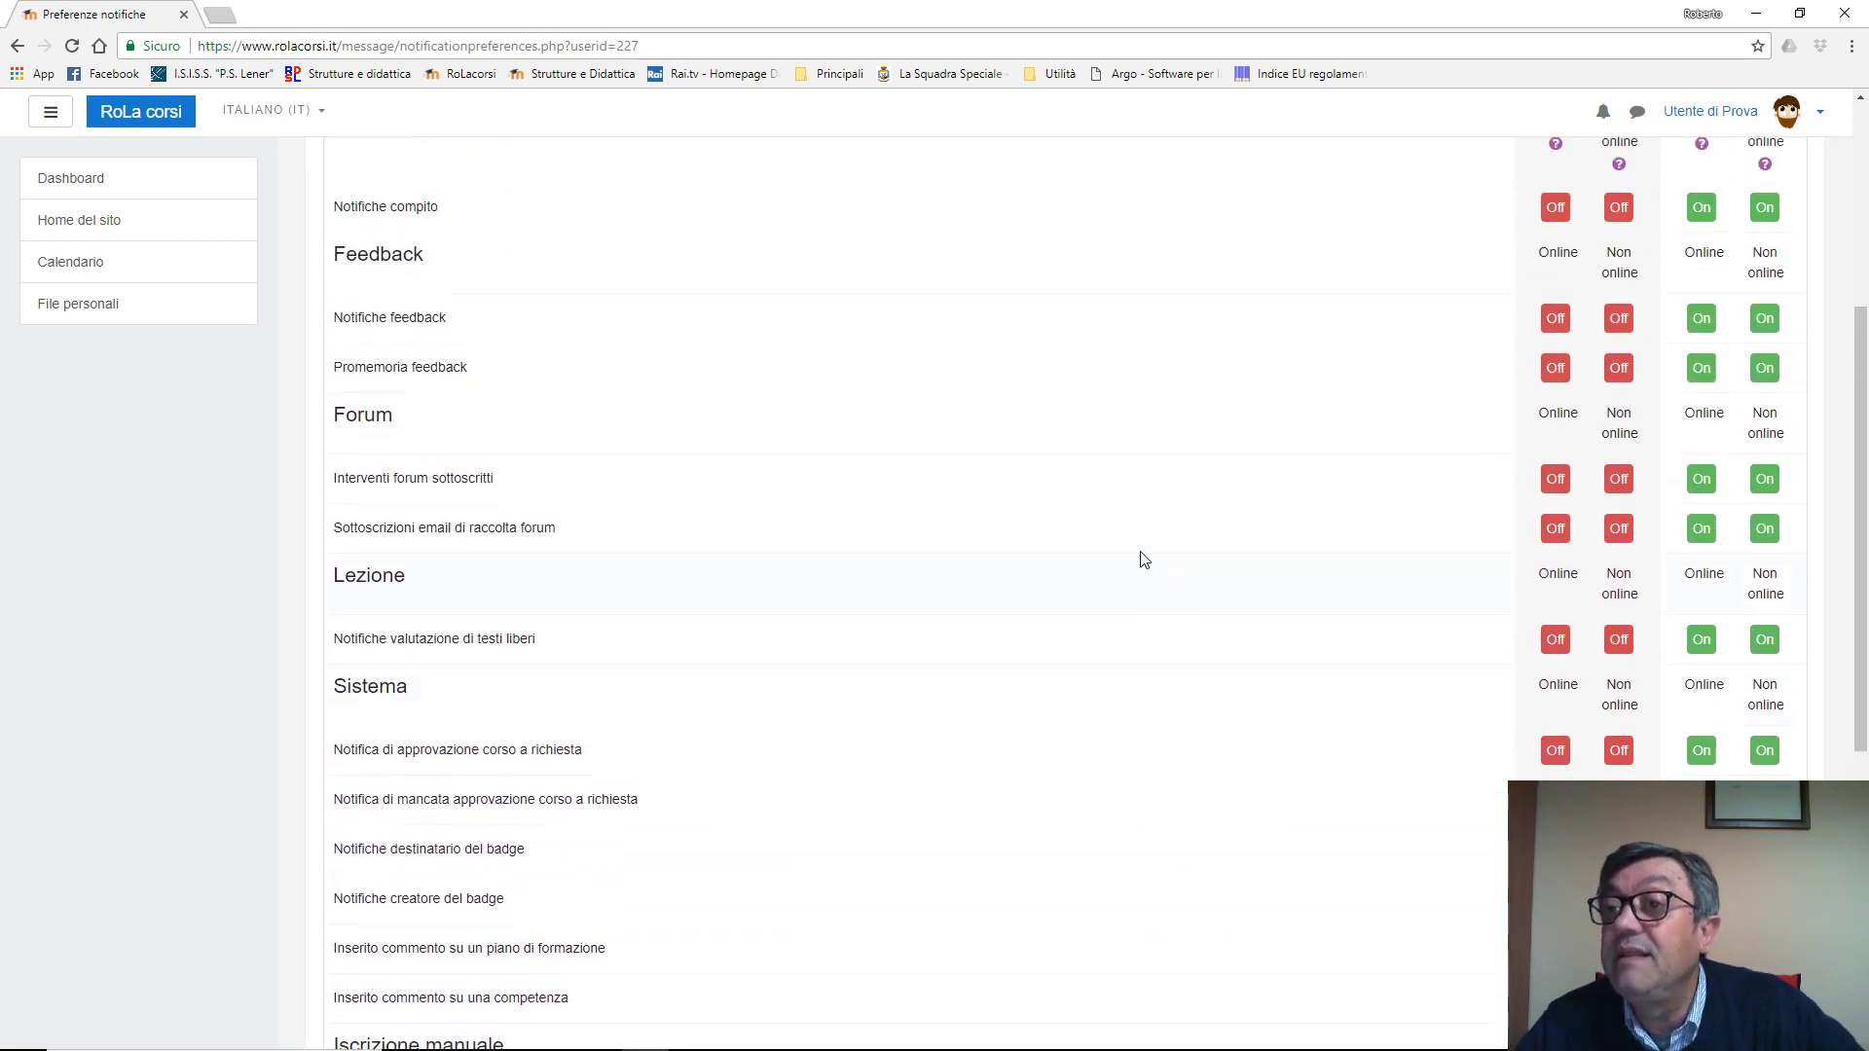
{"action": "scroll", "coordinate": [1110, 455], "scroll_direction": "up", "scroll_amount": 4}
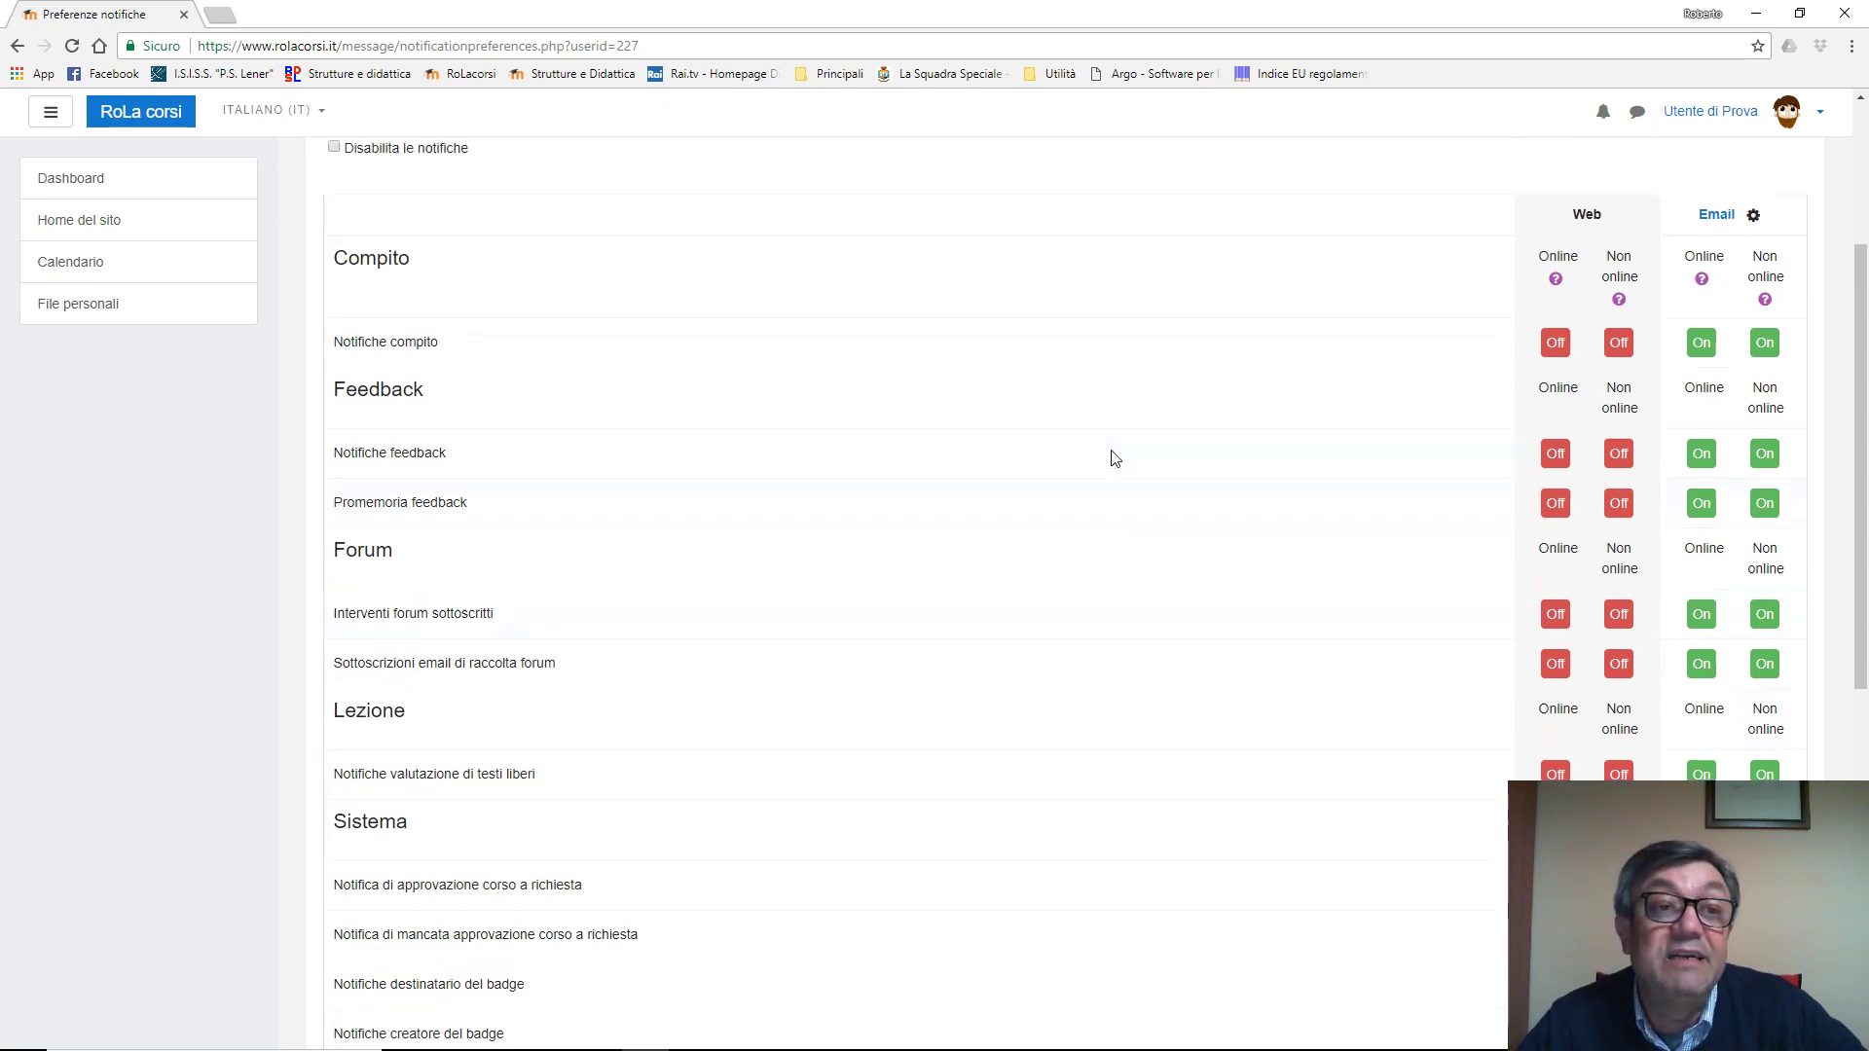
{"action": "left_click", "coordinate": [437, 302]}
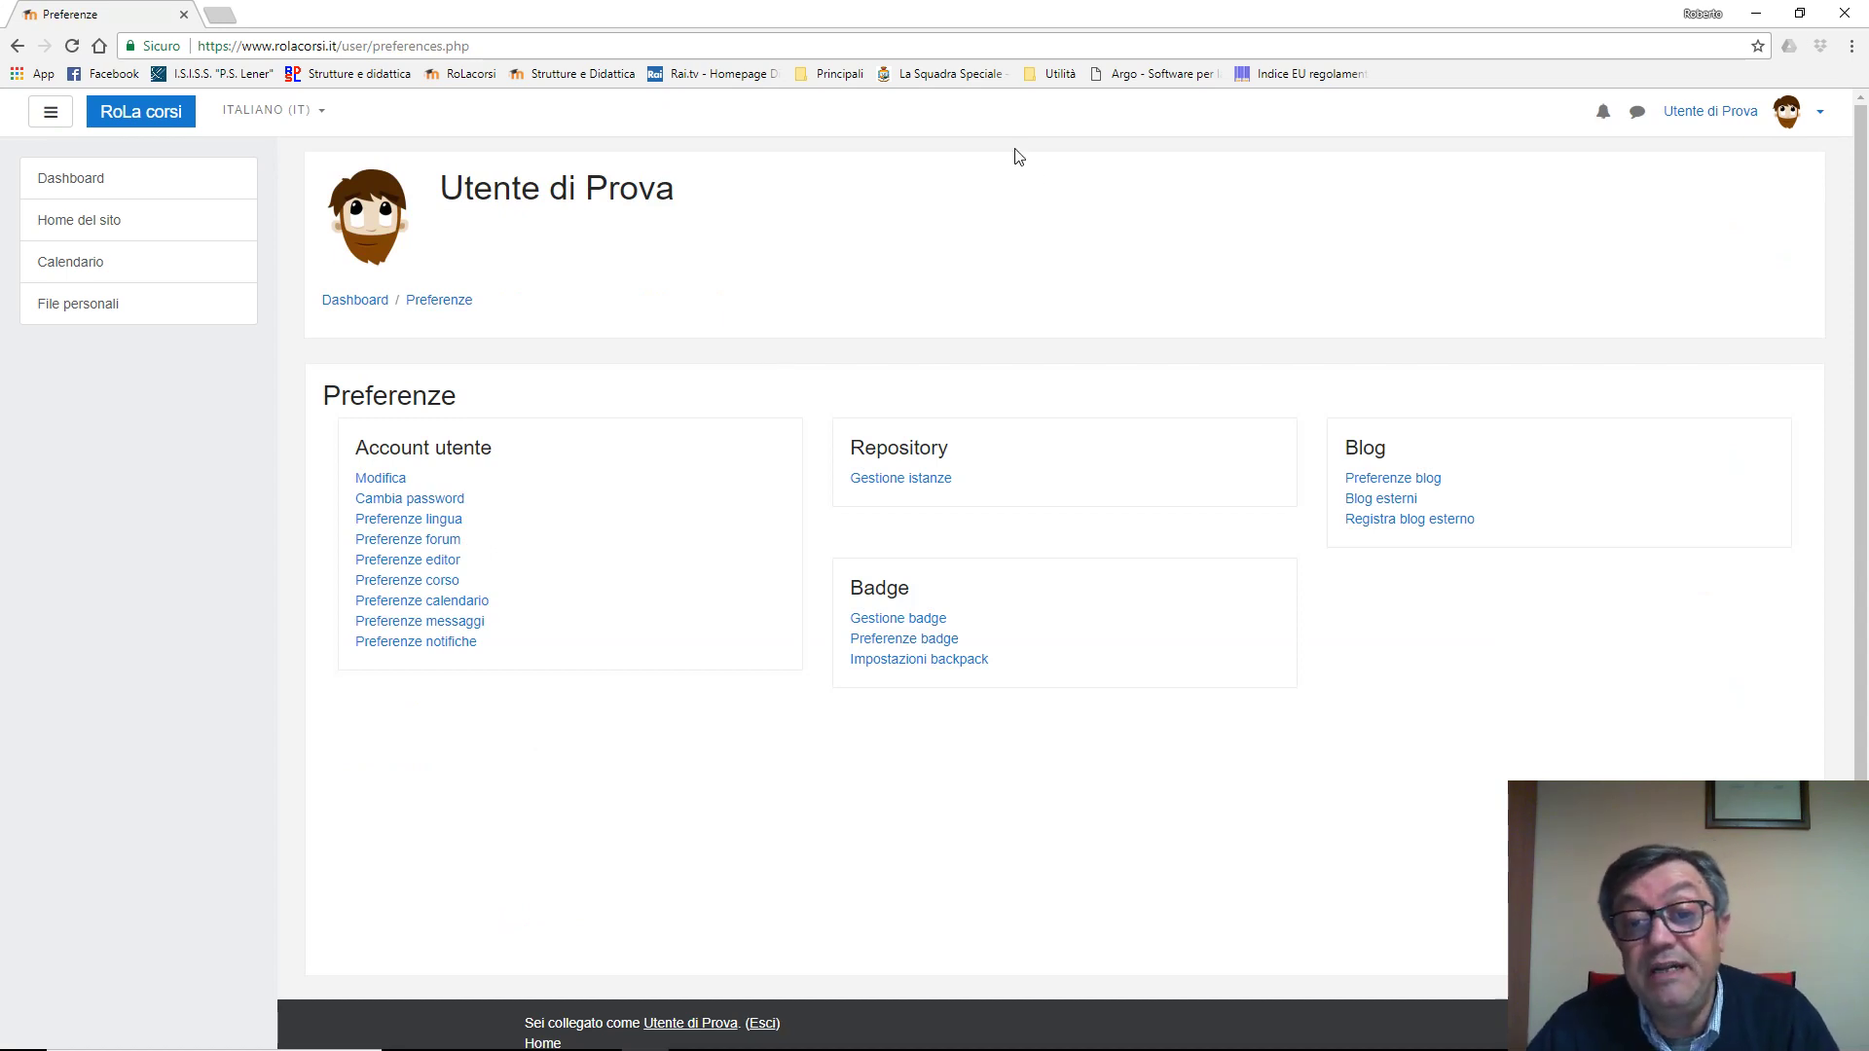
Review the badge privacy preferences and the Impostazioni backpack connection settings, returning to the Preferenze overview from each.
{"action": "left_click", "coordinate": [904, 645]}
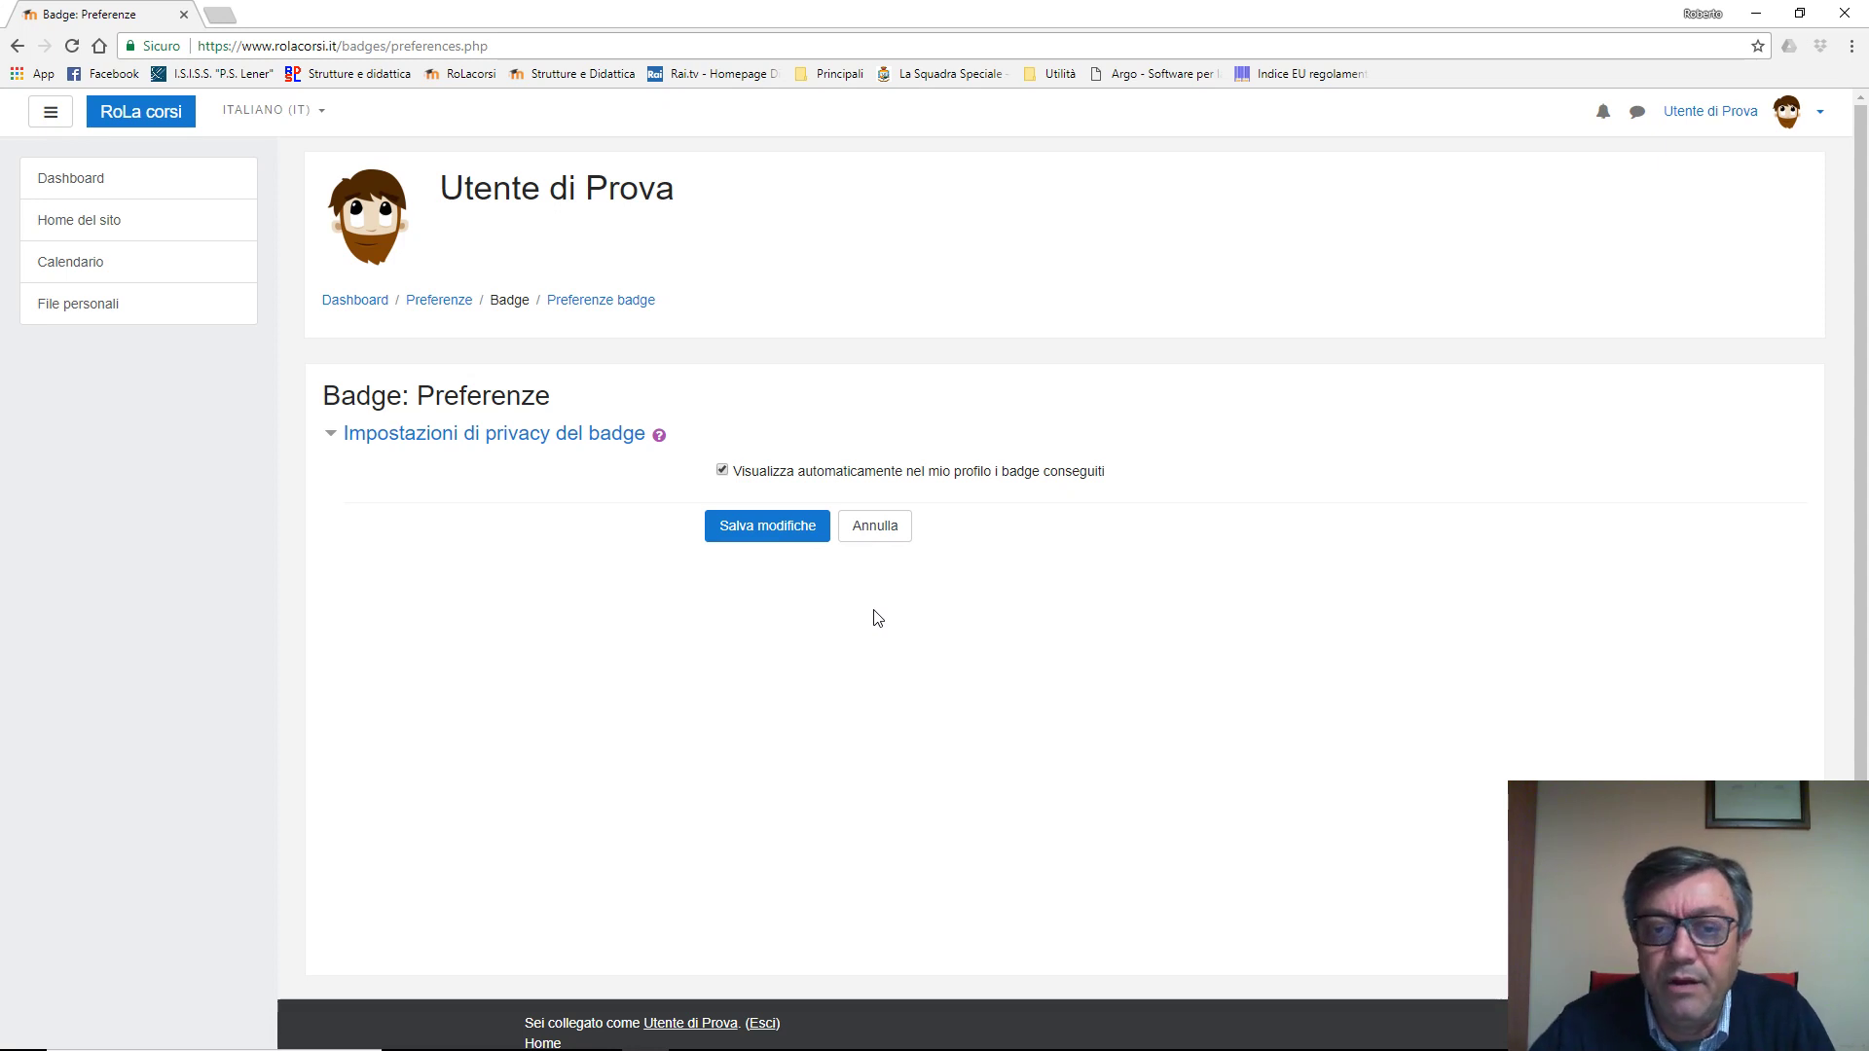
{"action": "left_click", "coordinate": [869, 538]}
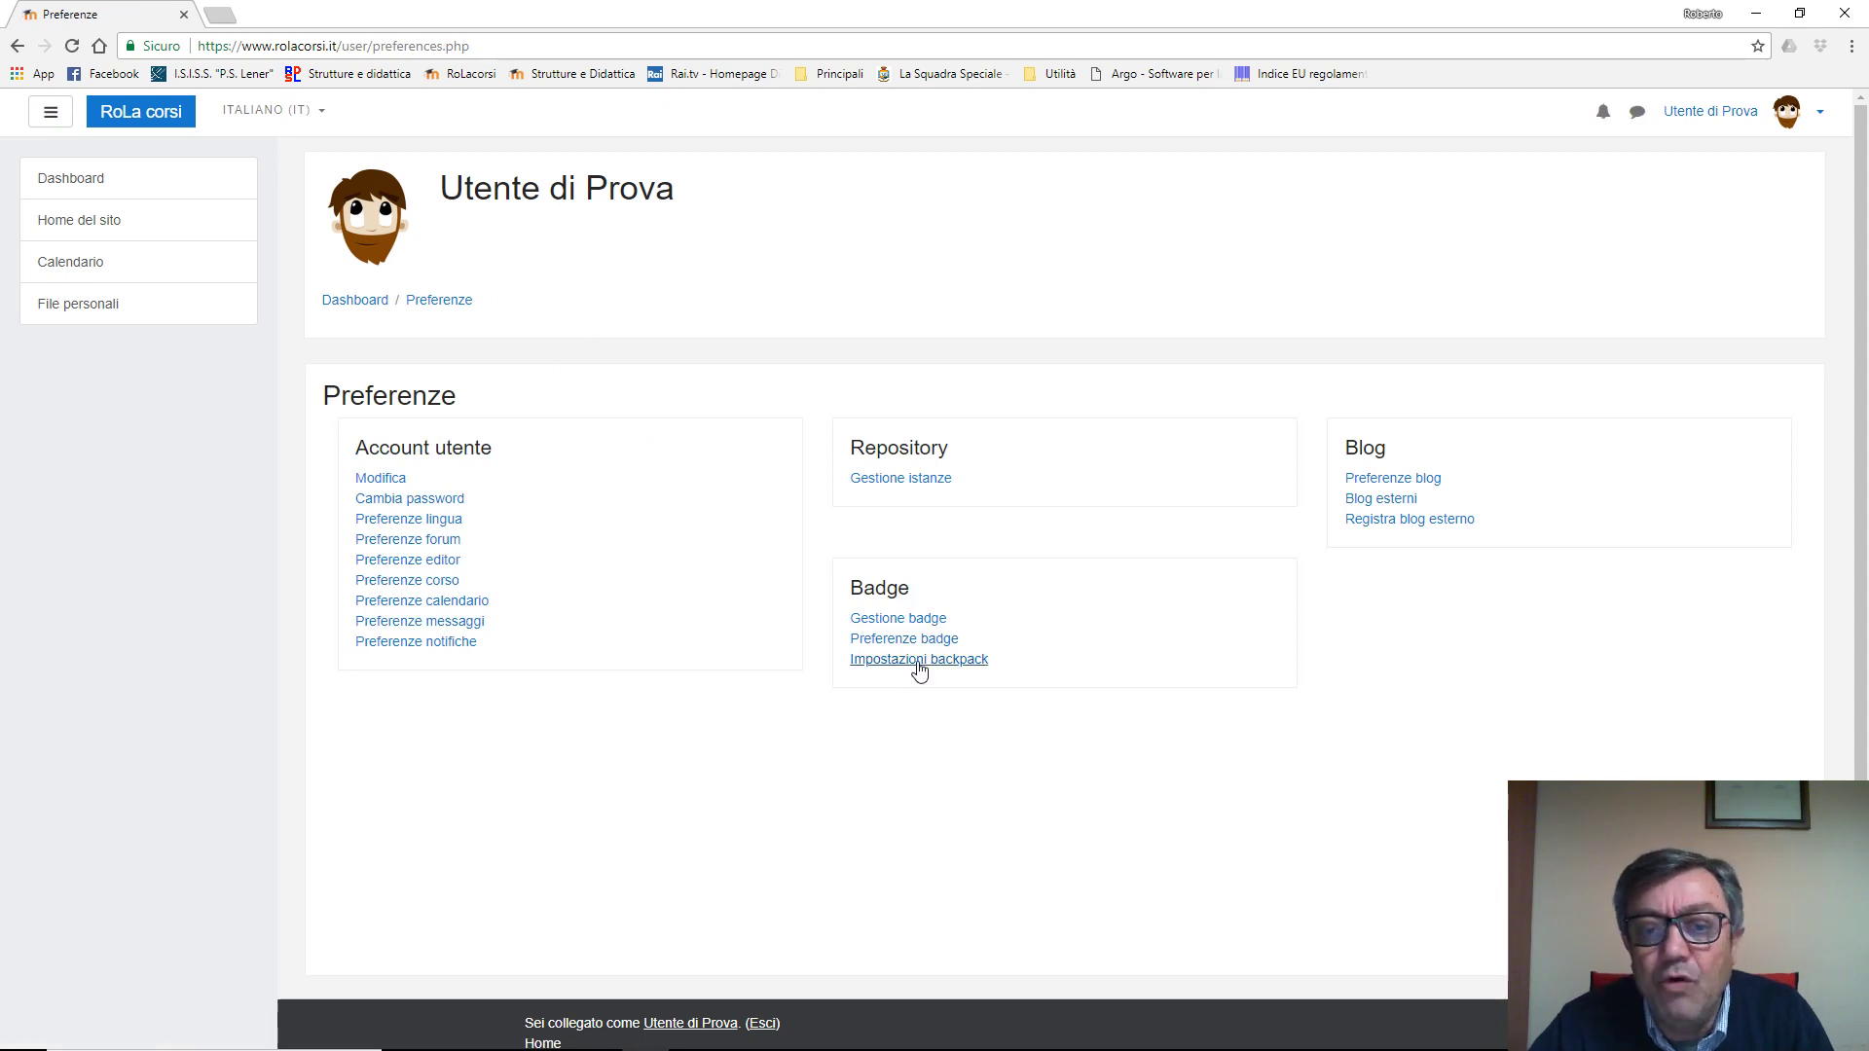
{"action": "left_click", "coordinate": [915, 660]}
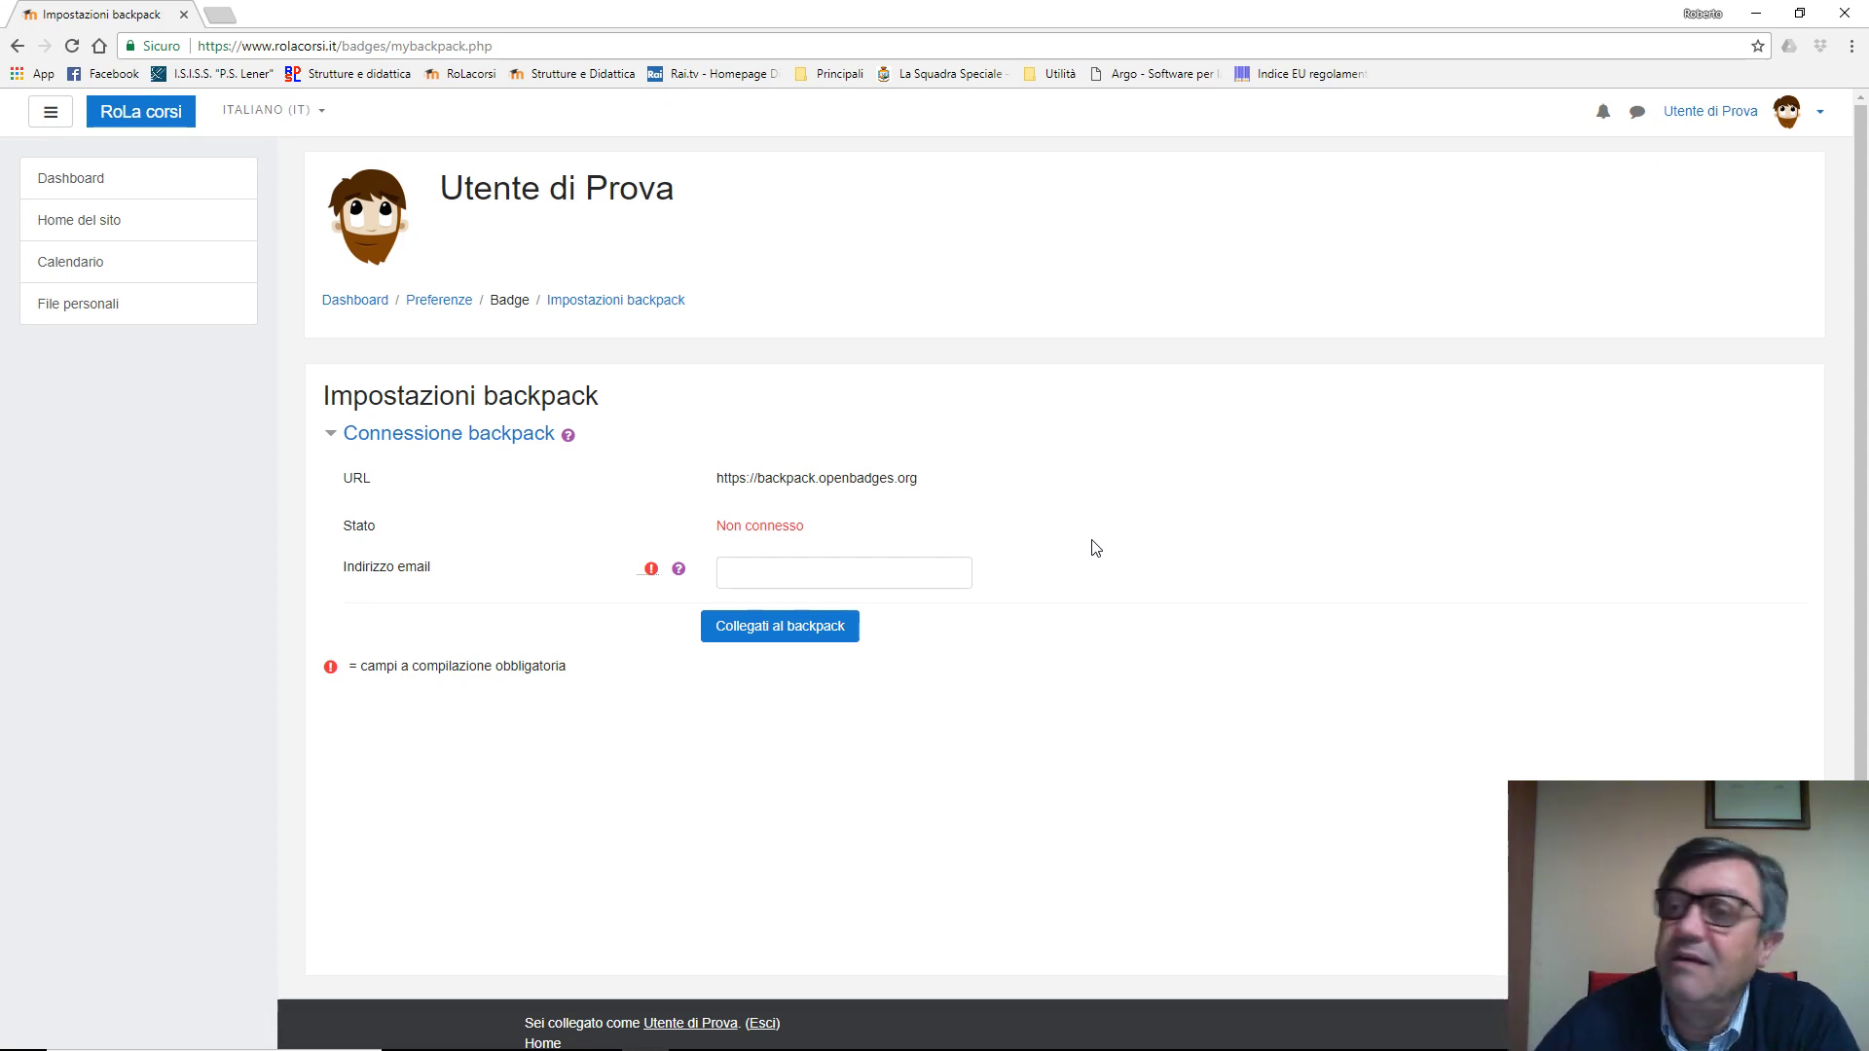
{"action": "left_click", "coordinate": [437, 304]}
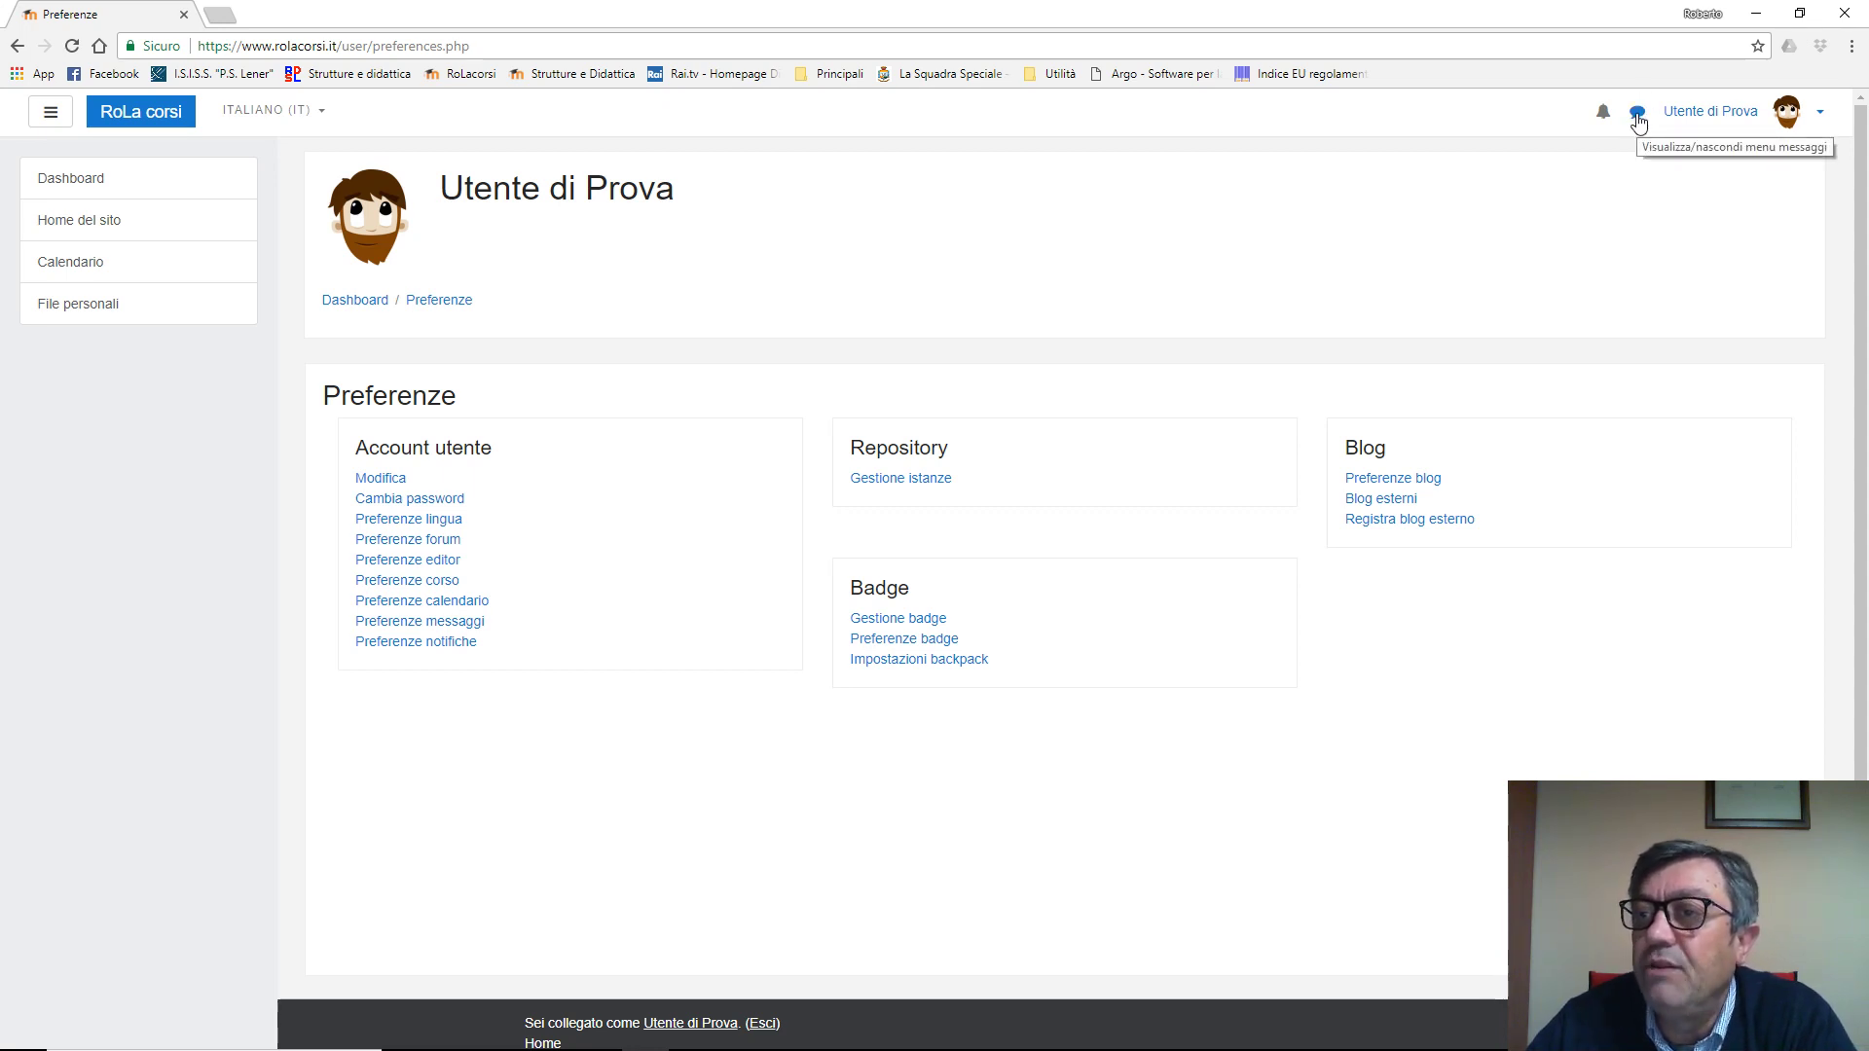
Open the Messaggi page for the account and show its Contatti list.
{"action": "left_click", "coordinate": [1820, 117]}
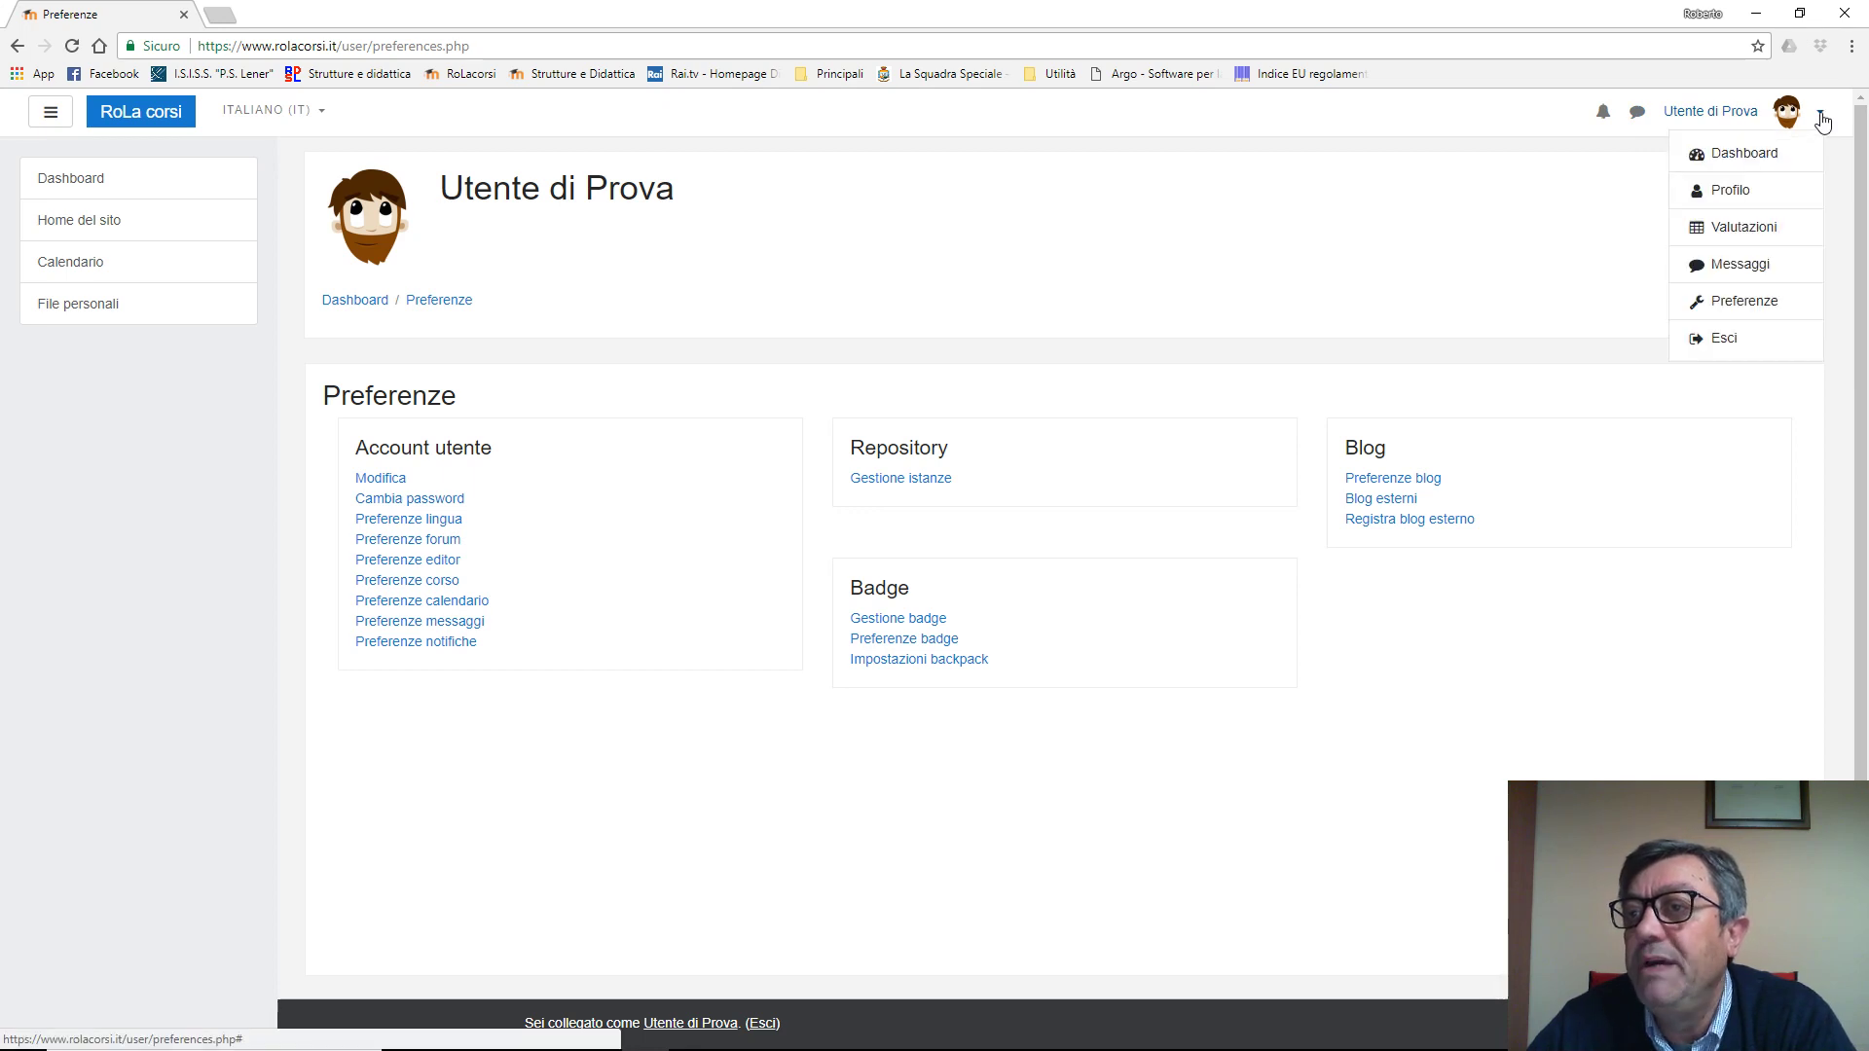
{"action": "left_click", "coordinate": [1735, 271]}
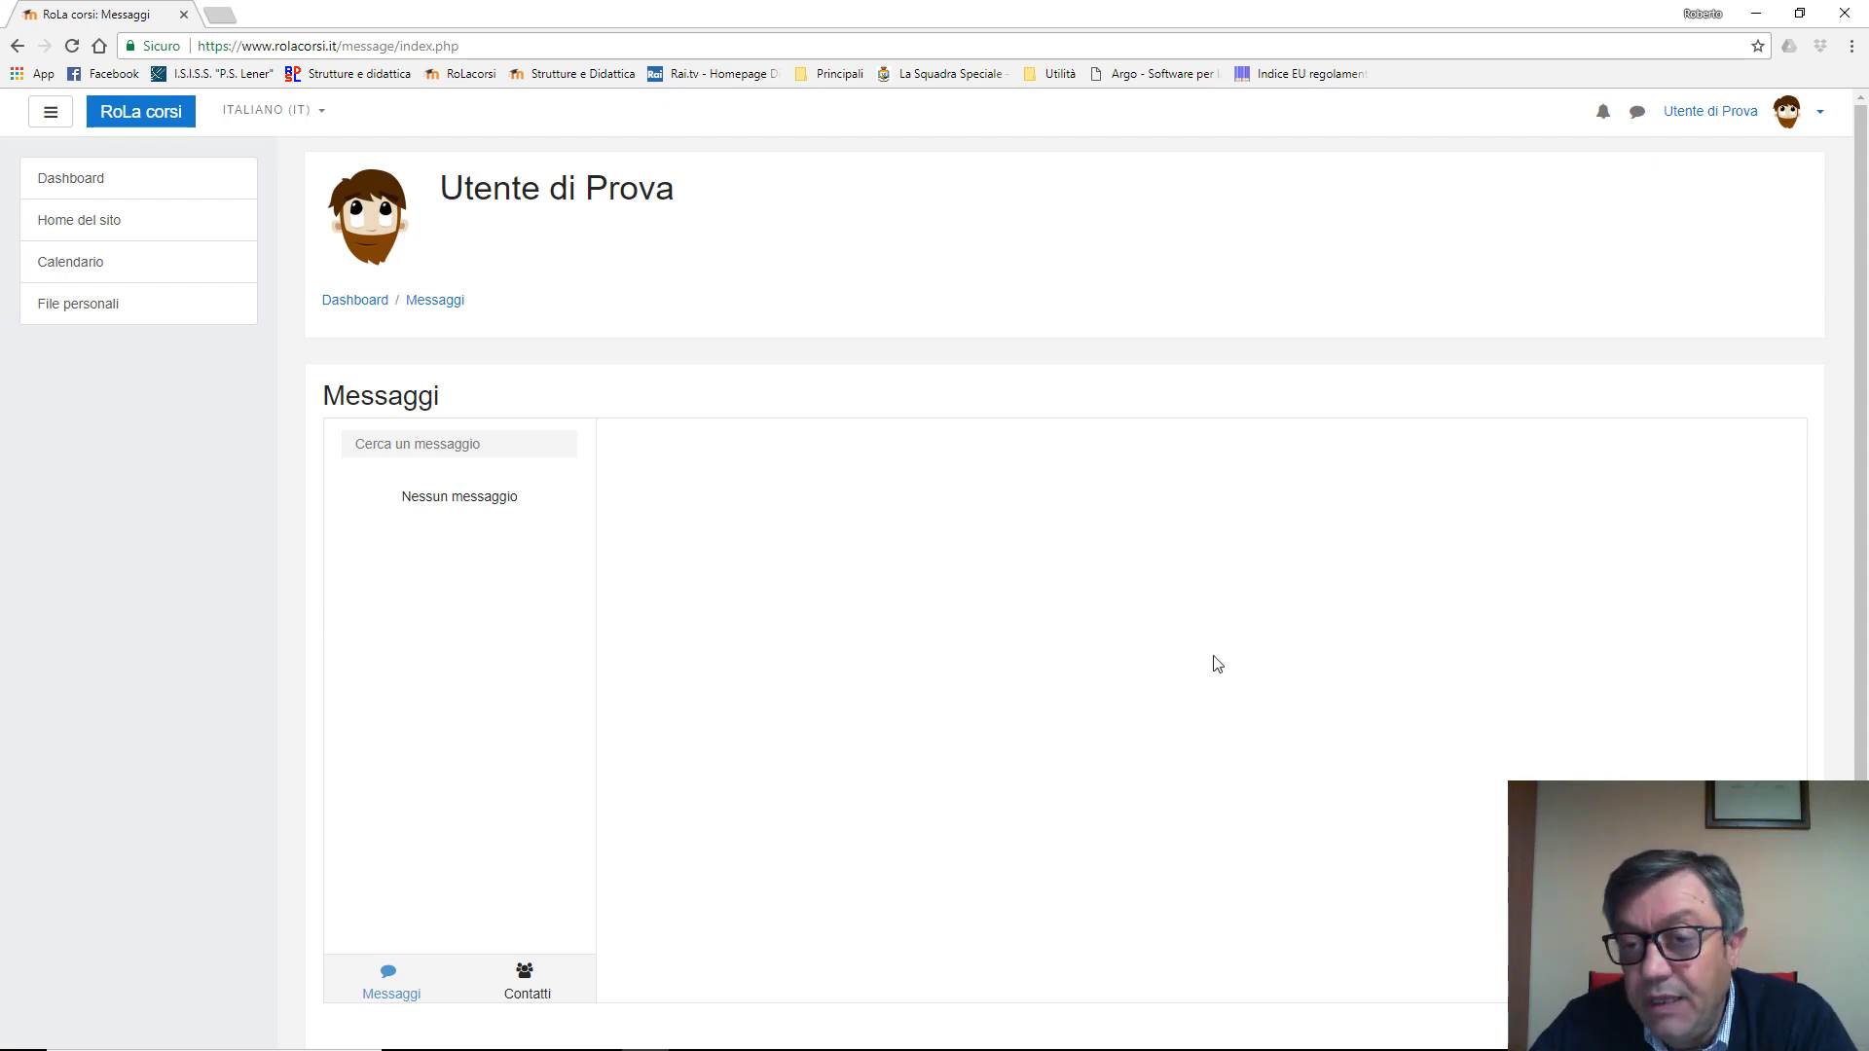
{"action": "scroll", "coordinate": [757, 580], "scroll_direction": "down", "scroll_amount": 1}
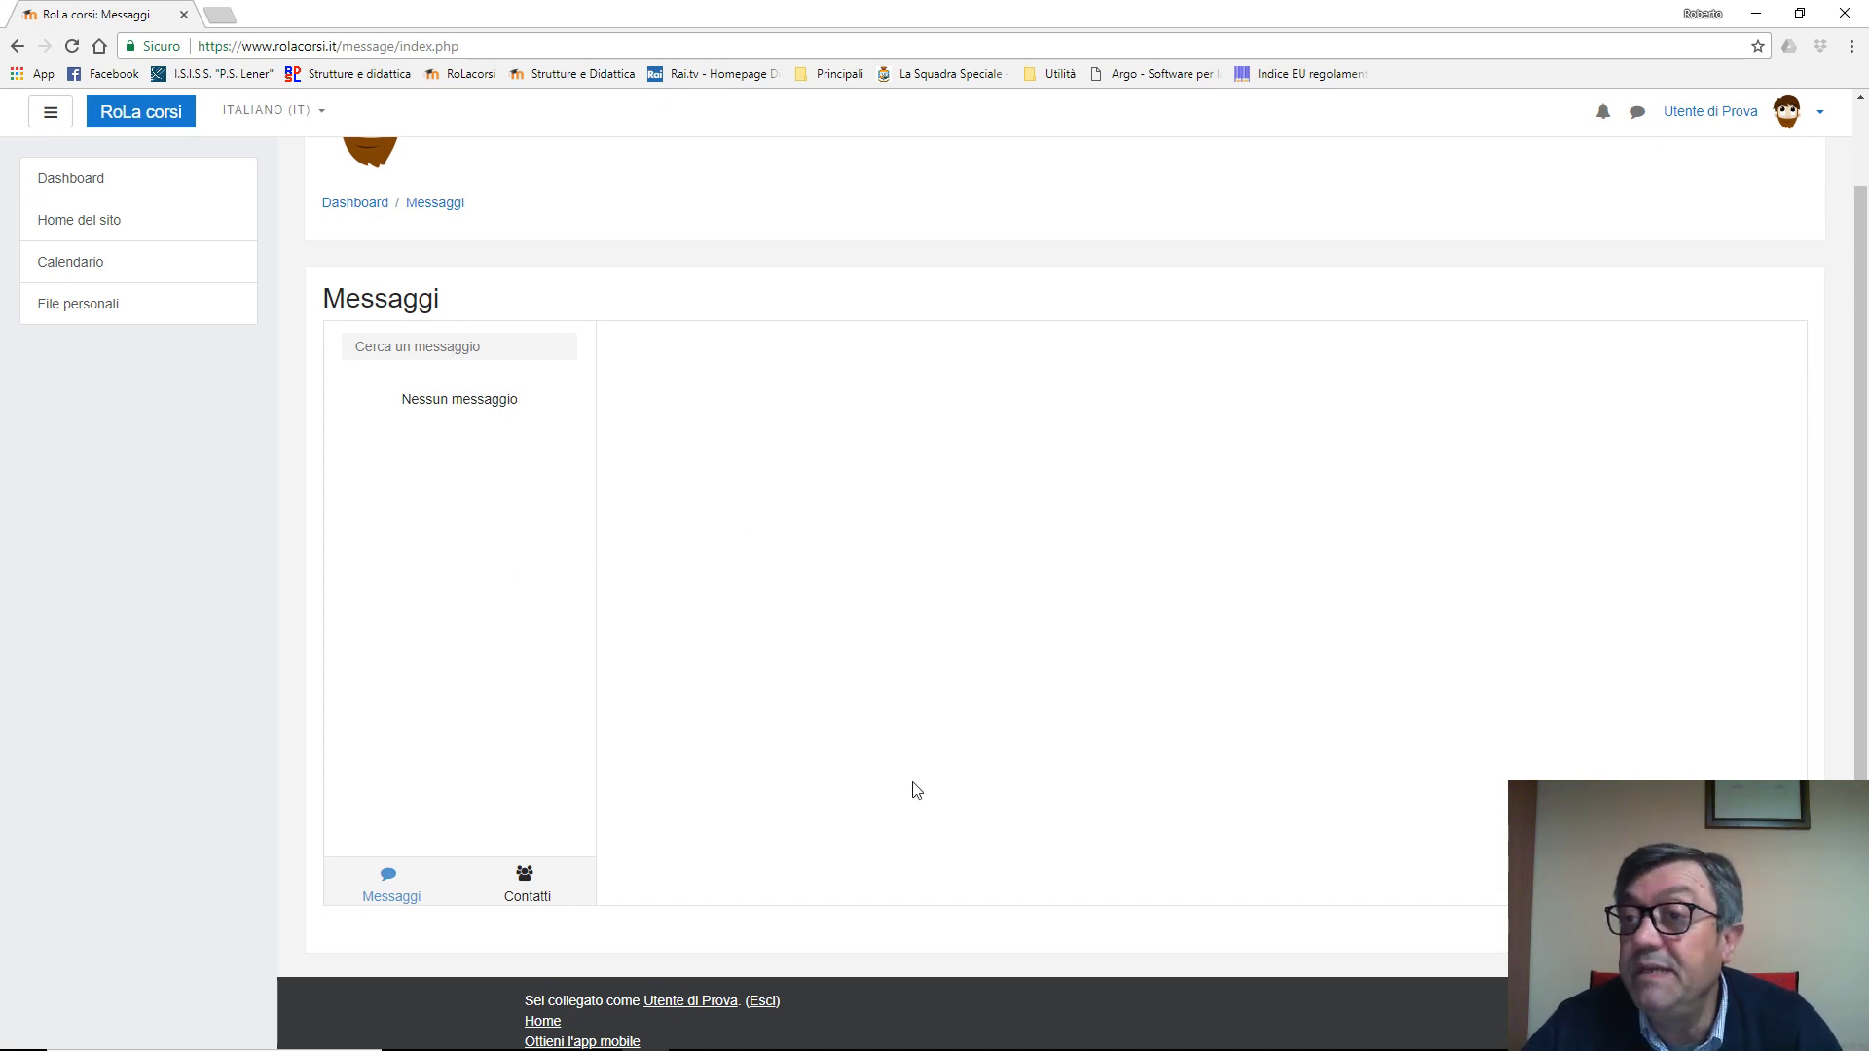
{"action": "left_click", "coordinate": [523, 889]}
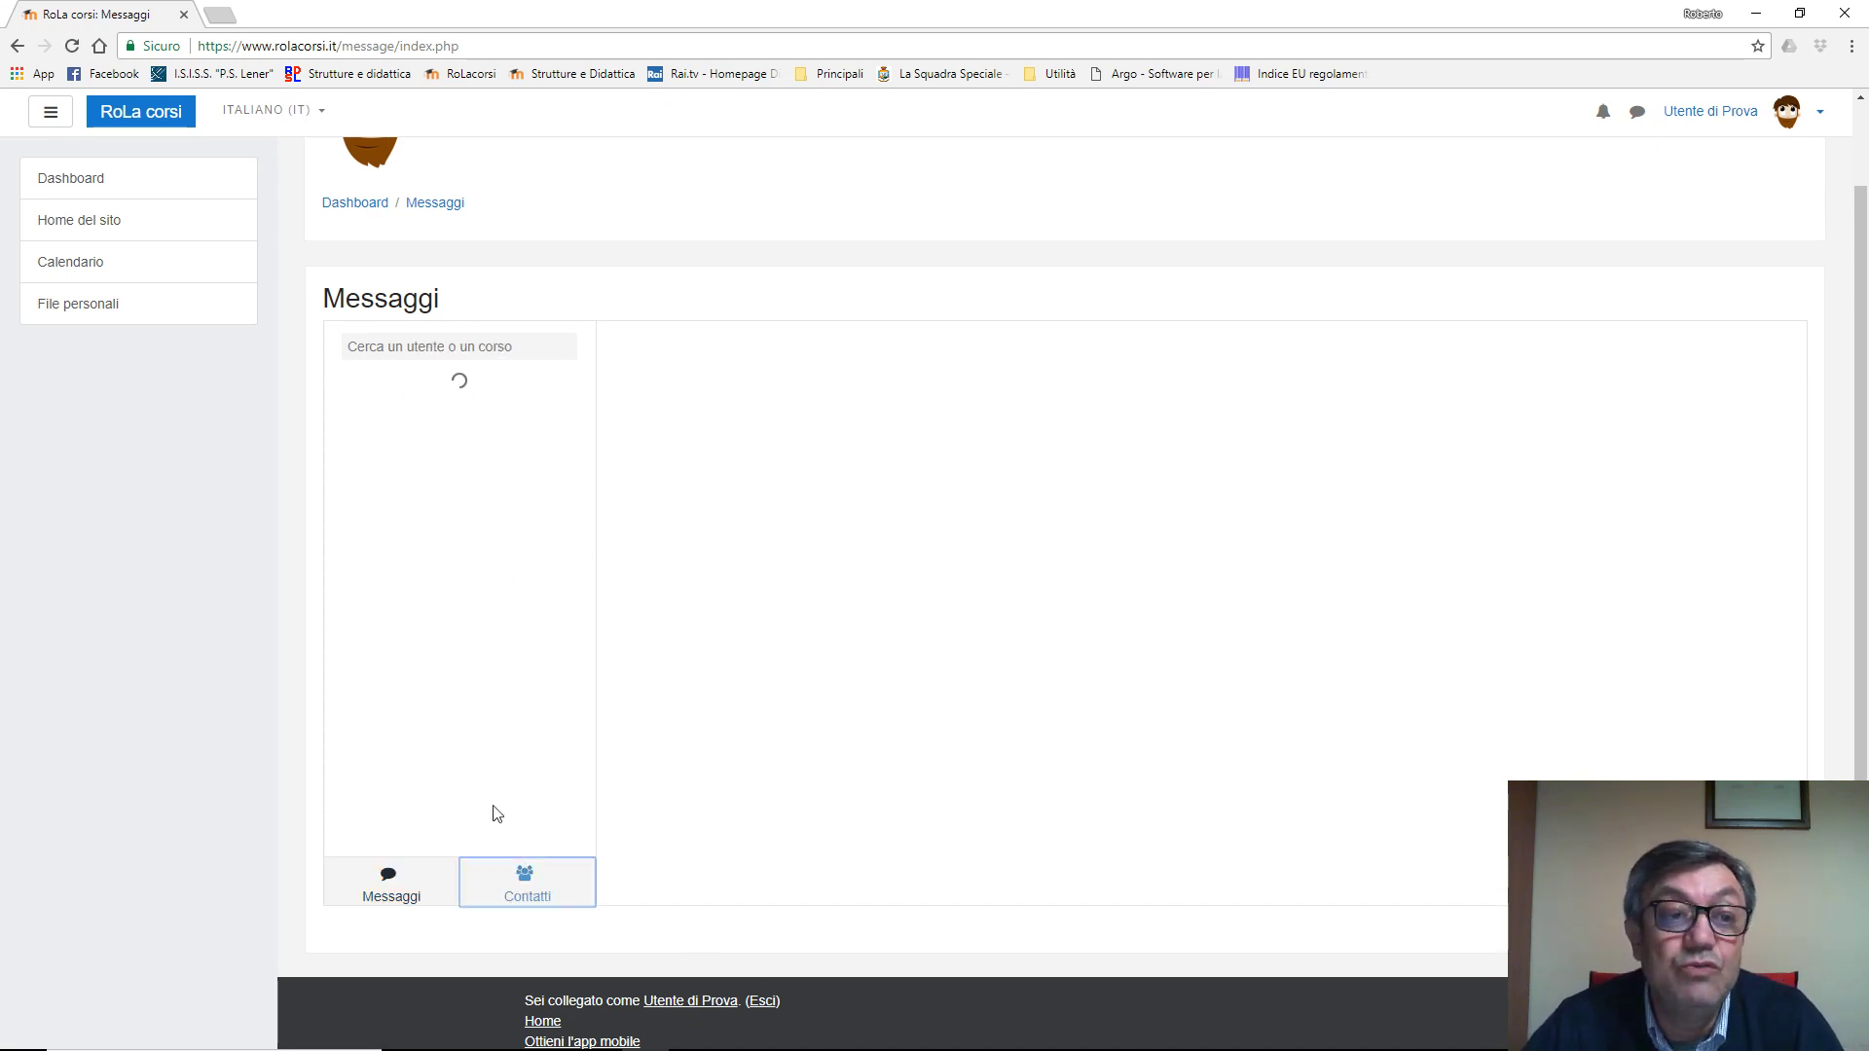
Search for a user by first name and open a conversation with the match that has a profile photo.
{"action": "left_click", "coordinate": [450, 347]}
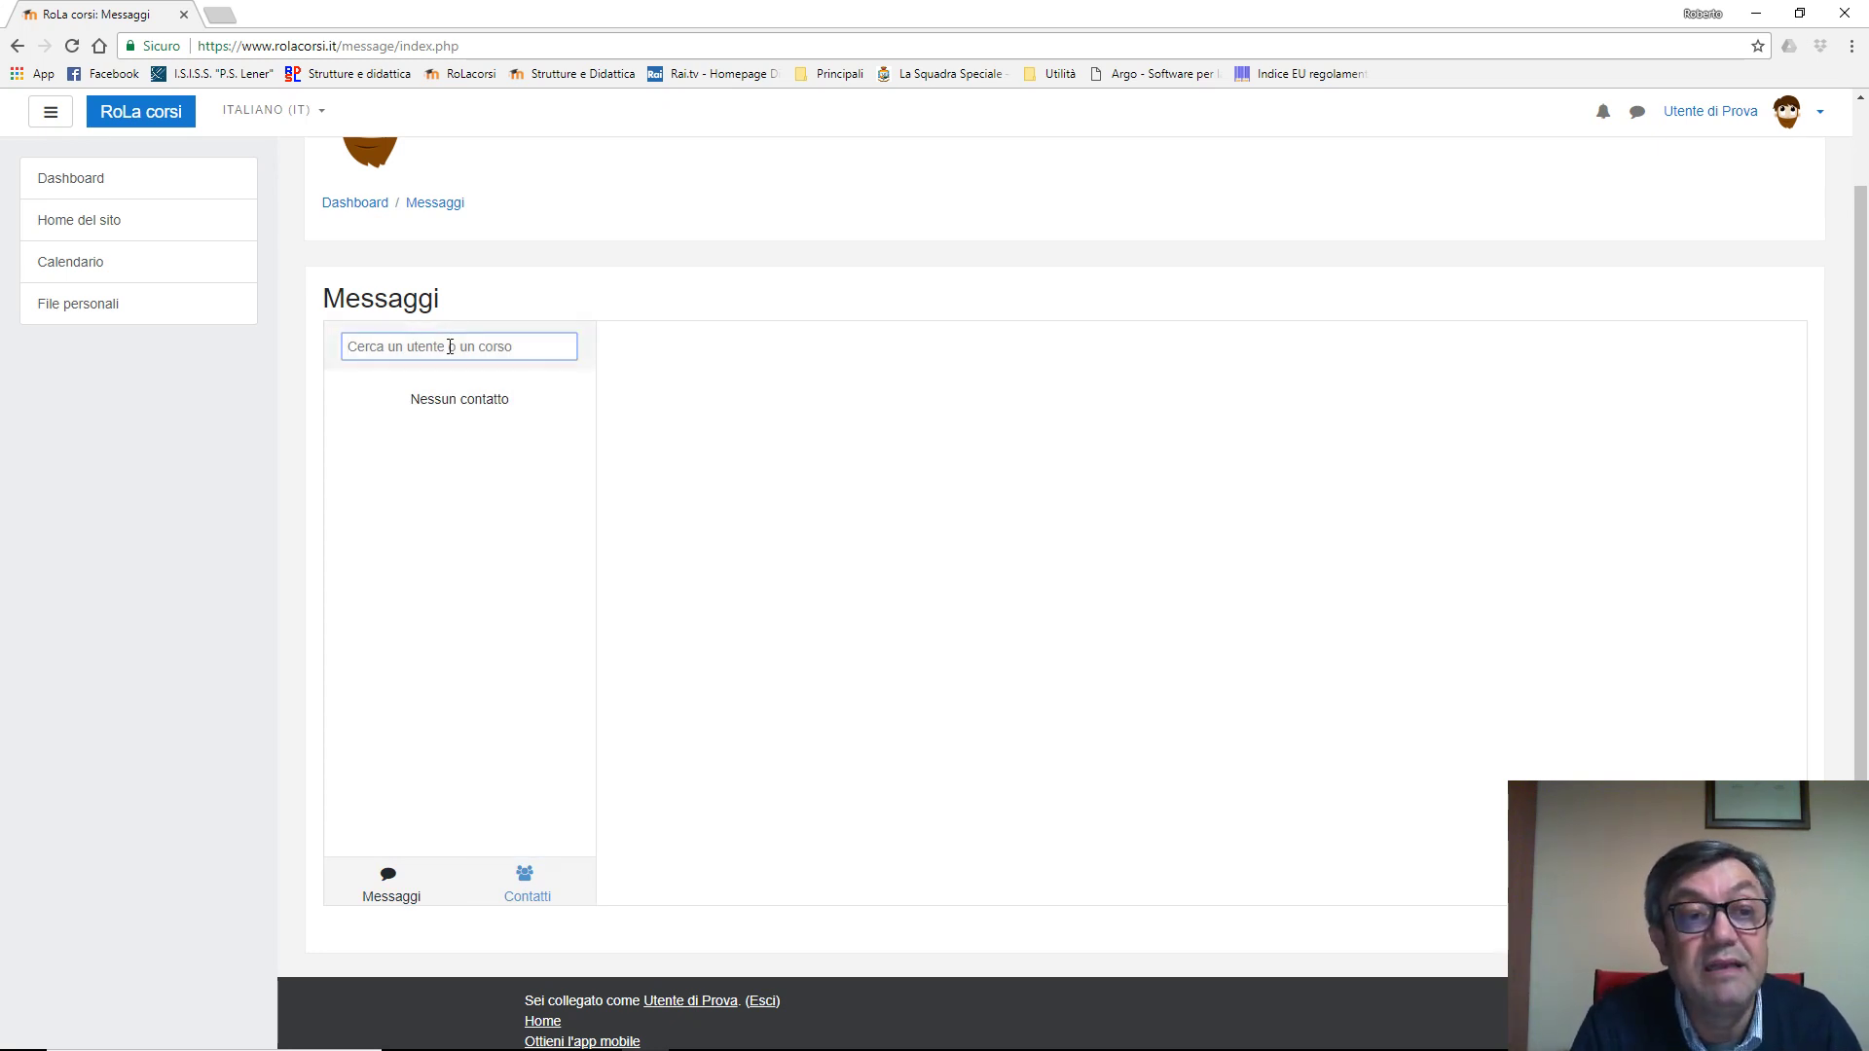
{"action": "type", "text": "Robert"}
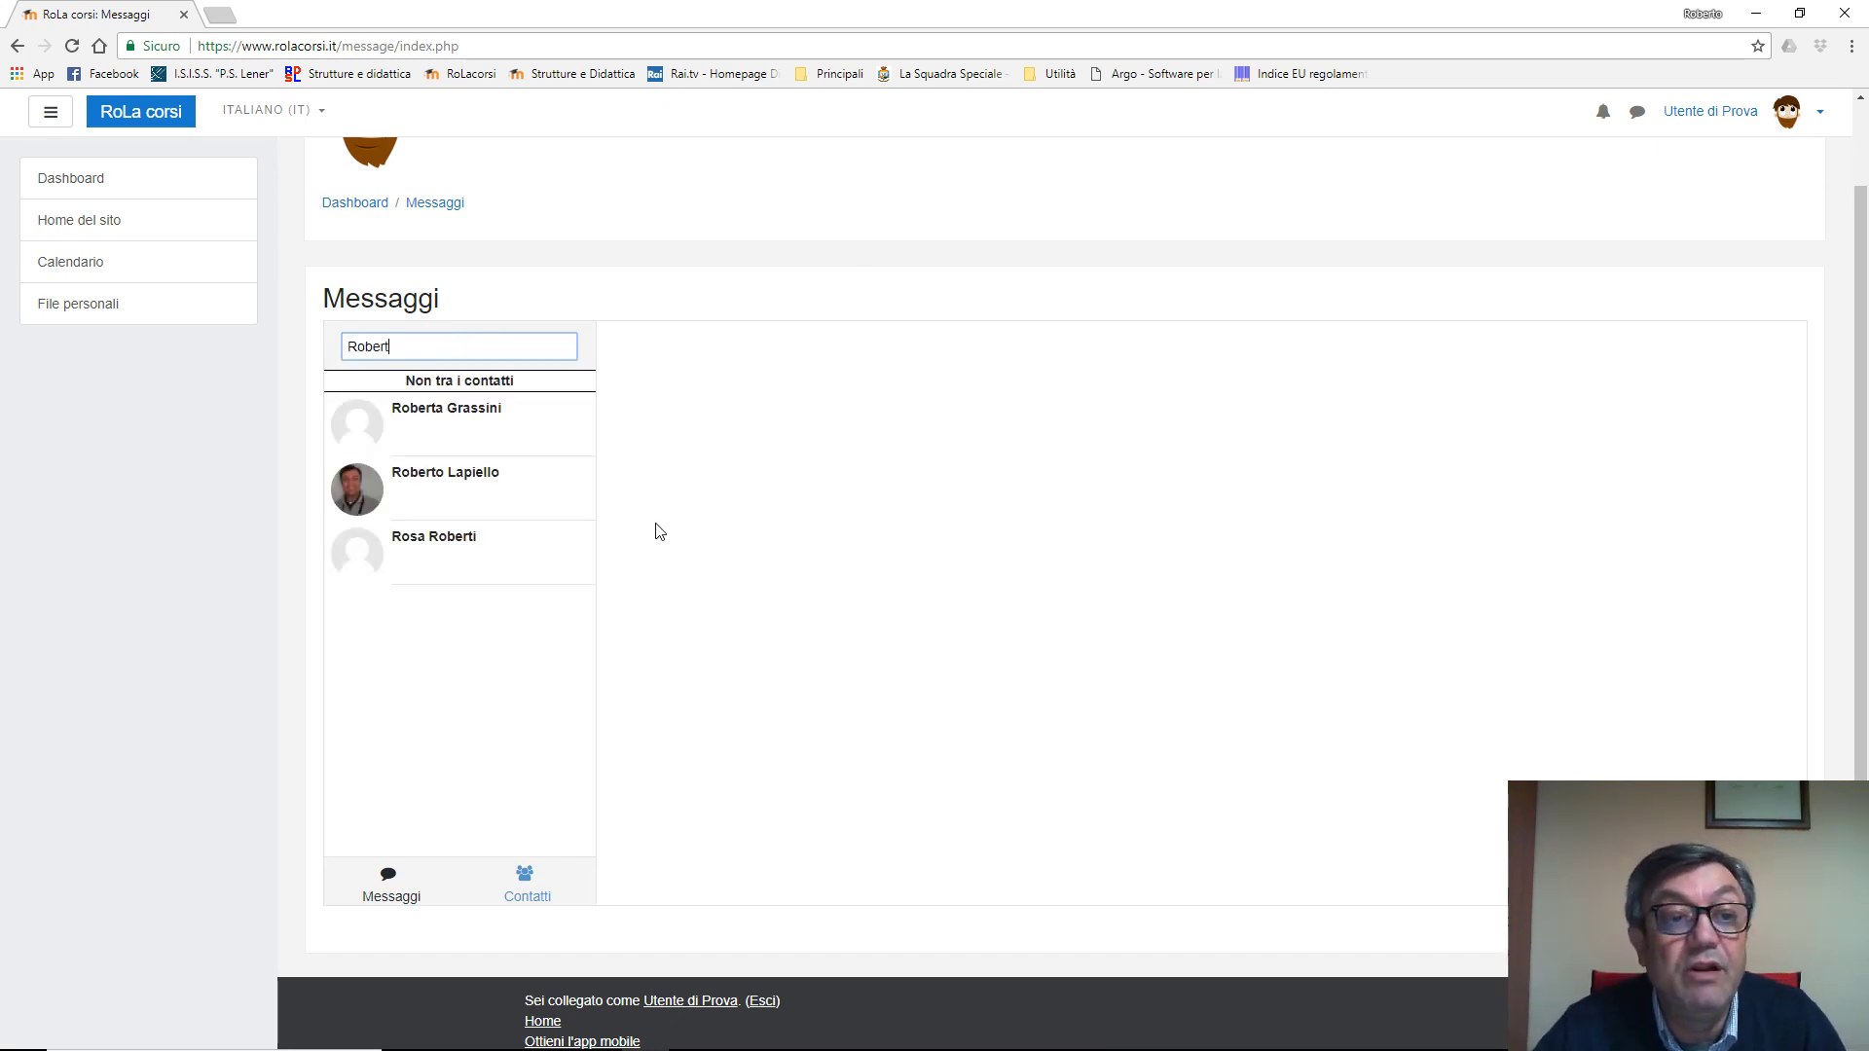
{"action": "left_click", "coordinate": [417, 499]}
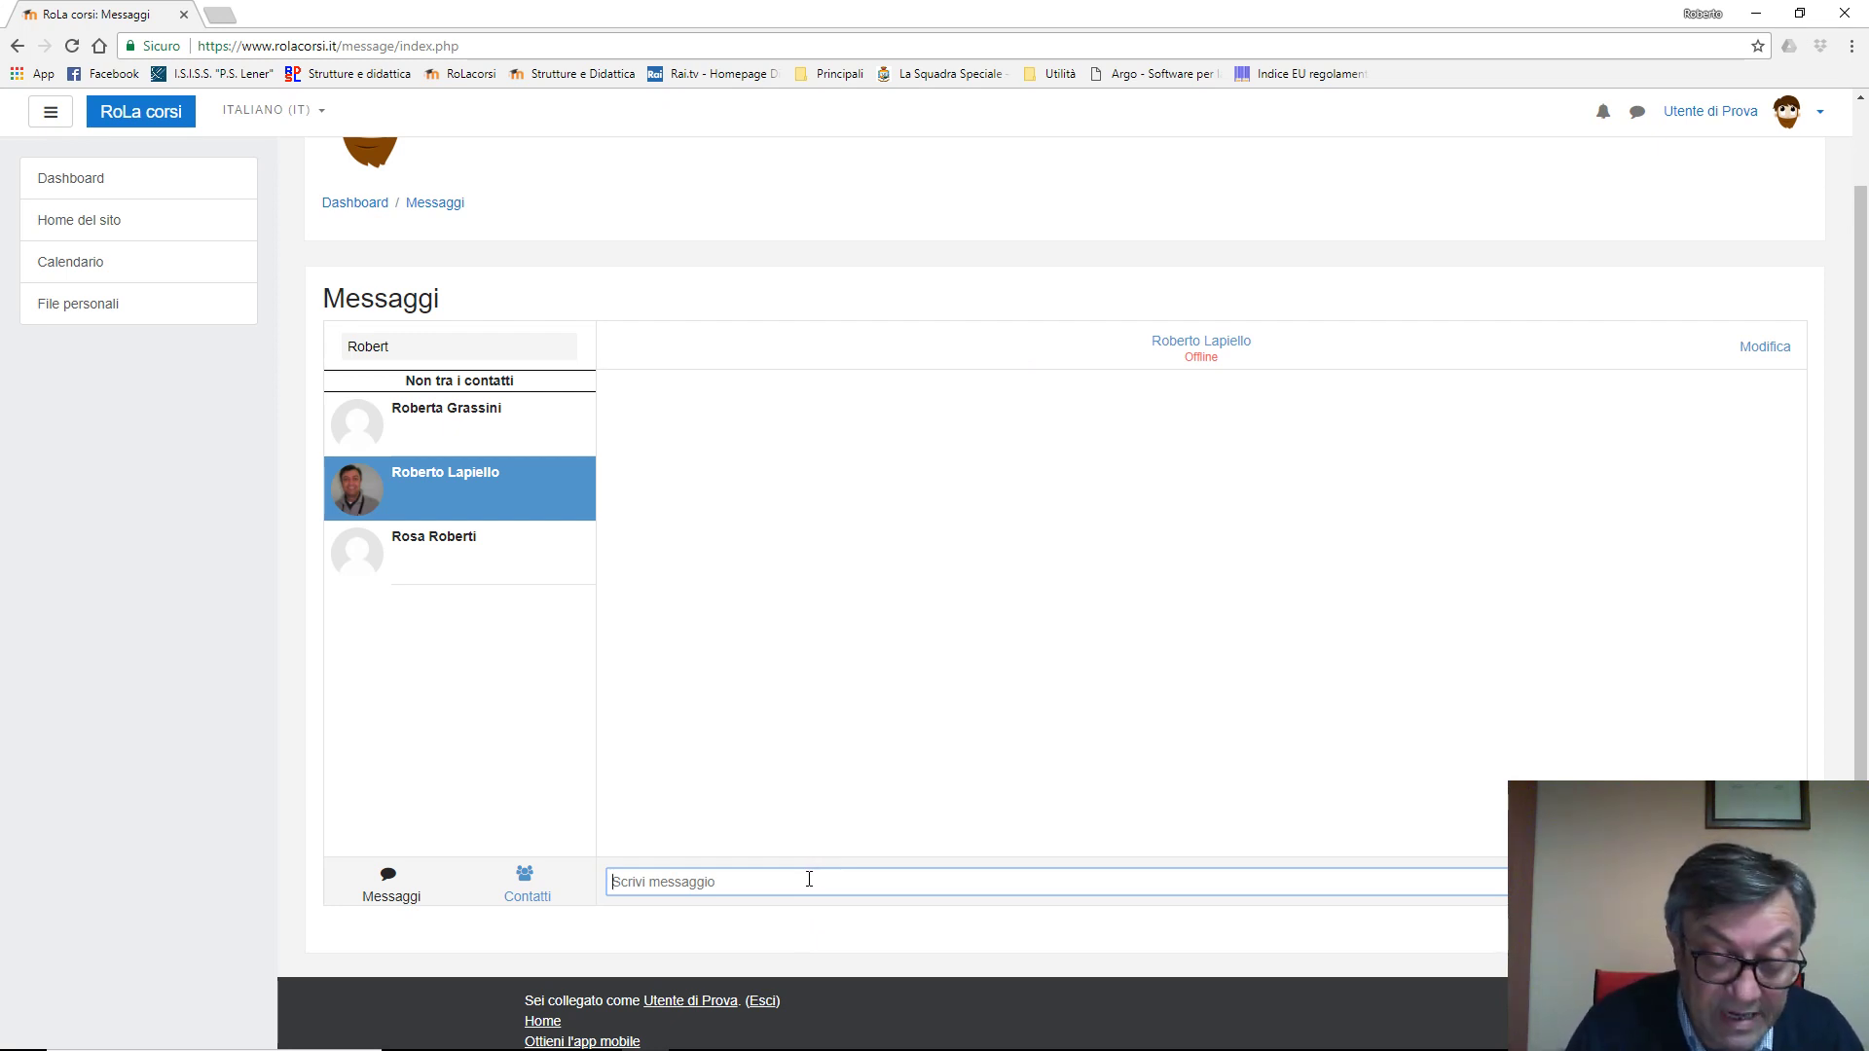
Write the message "Questo è un messaggio personale di esempio" with "dddd" and "ddd" on separate lines below, and send it.
{"action": "type", "text": "Questo "}
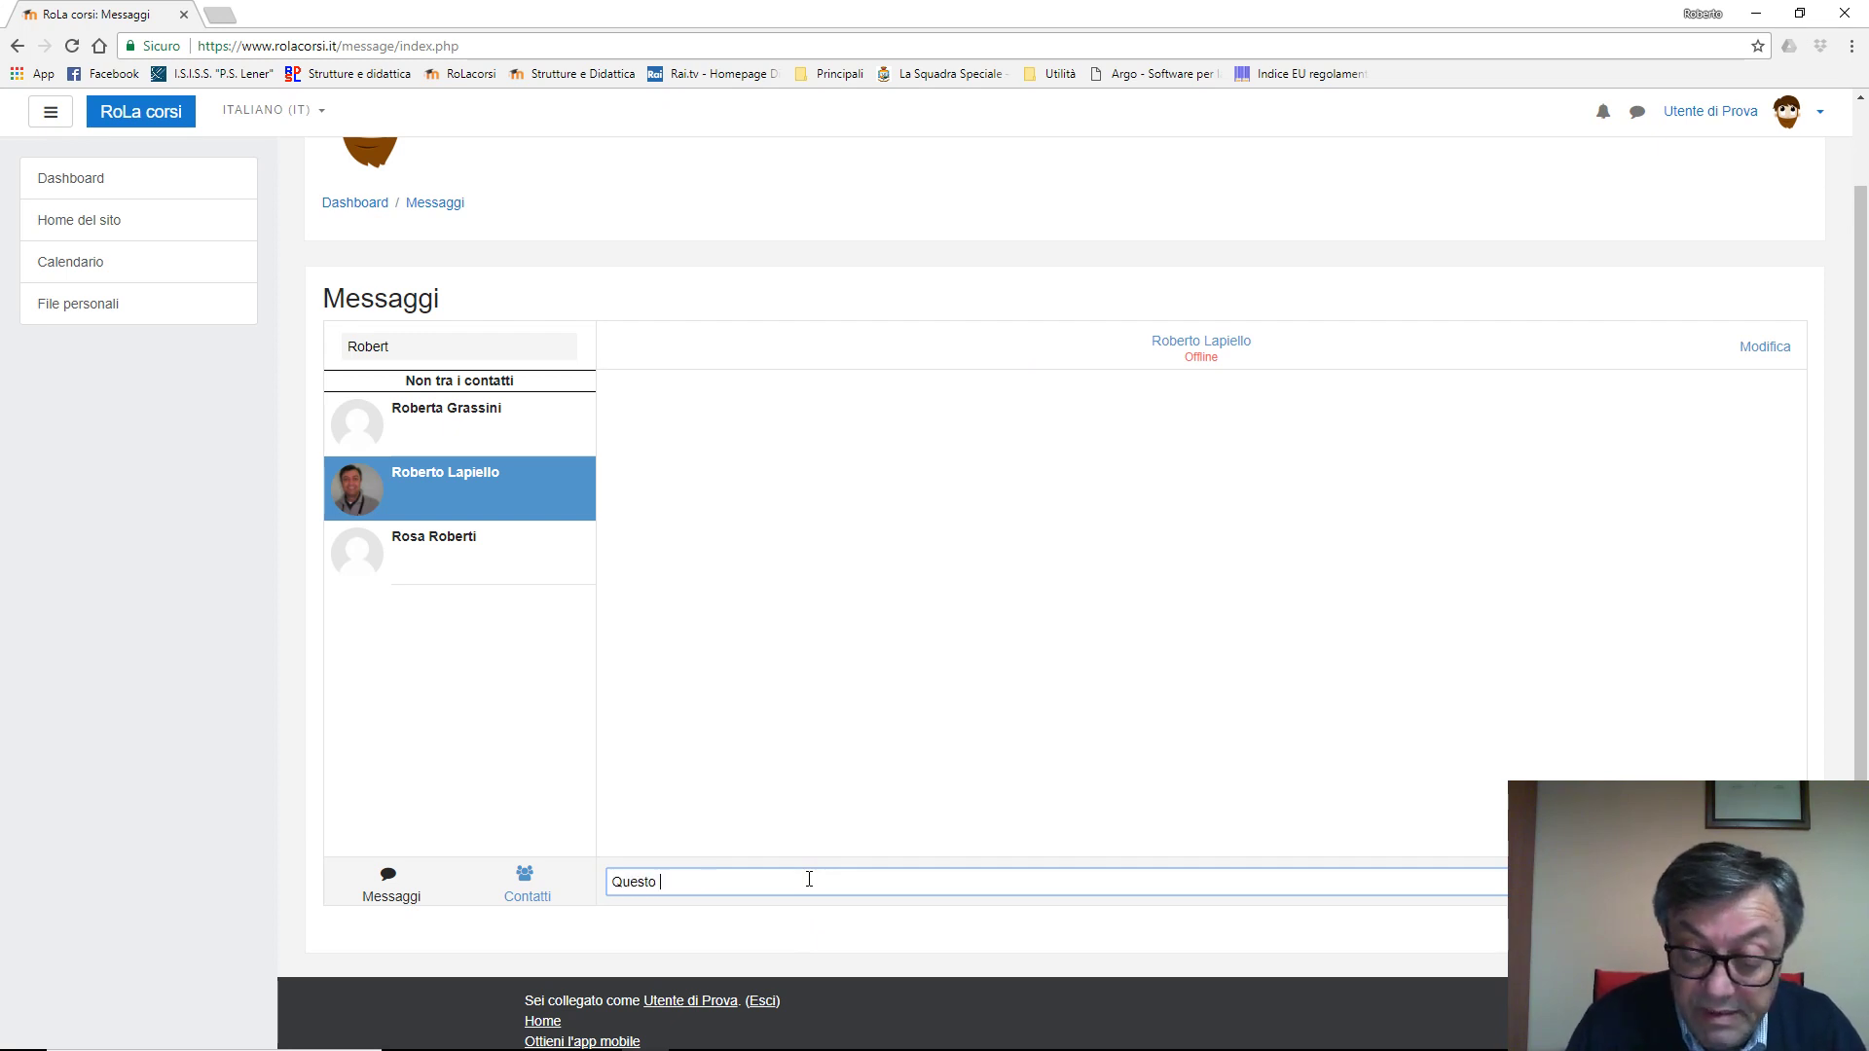
{"action": "type", "text": "è un messaggio"}
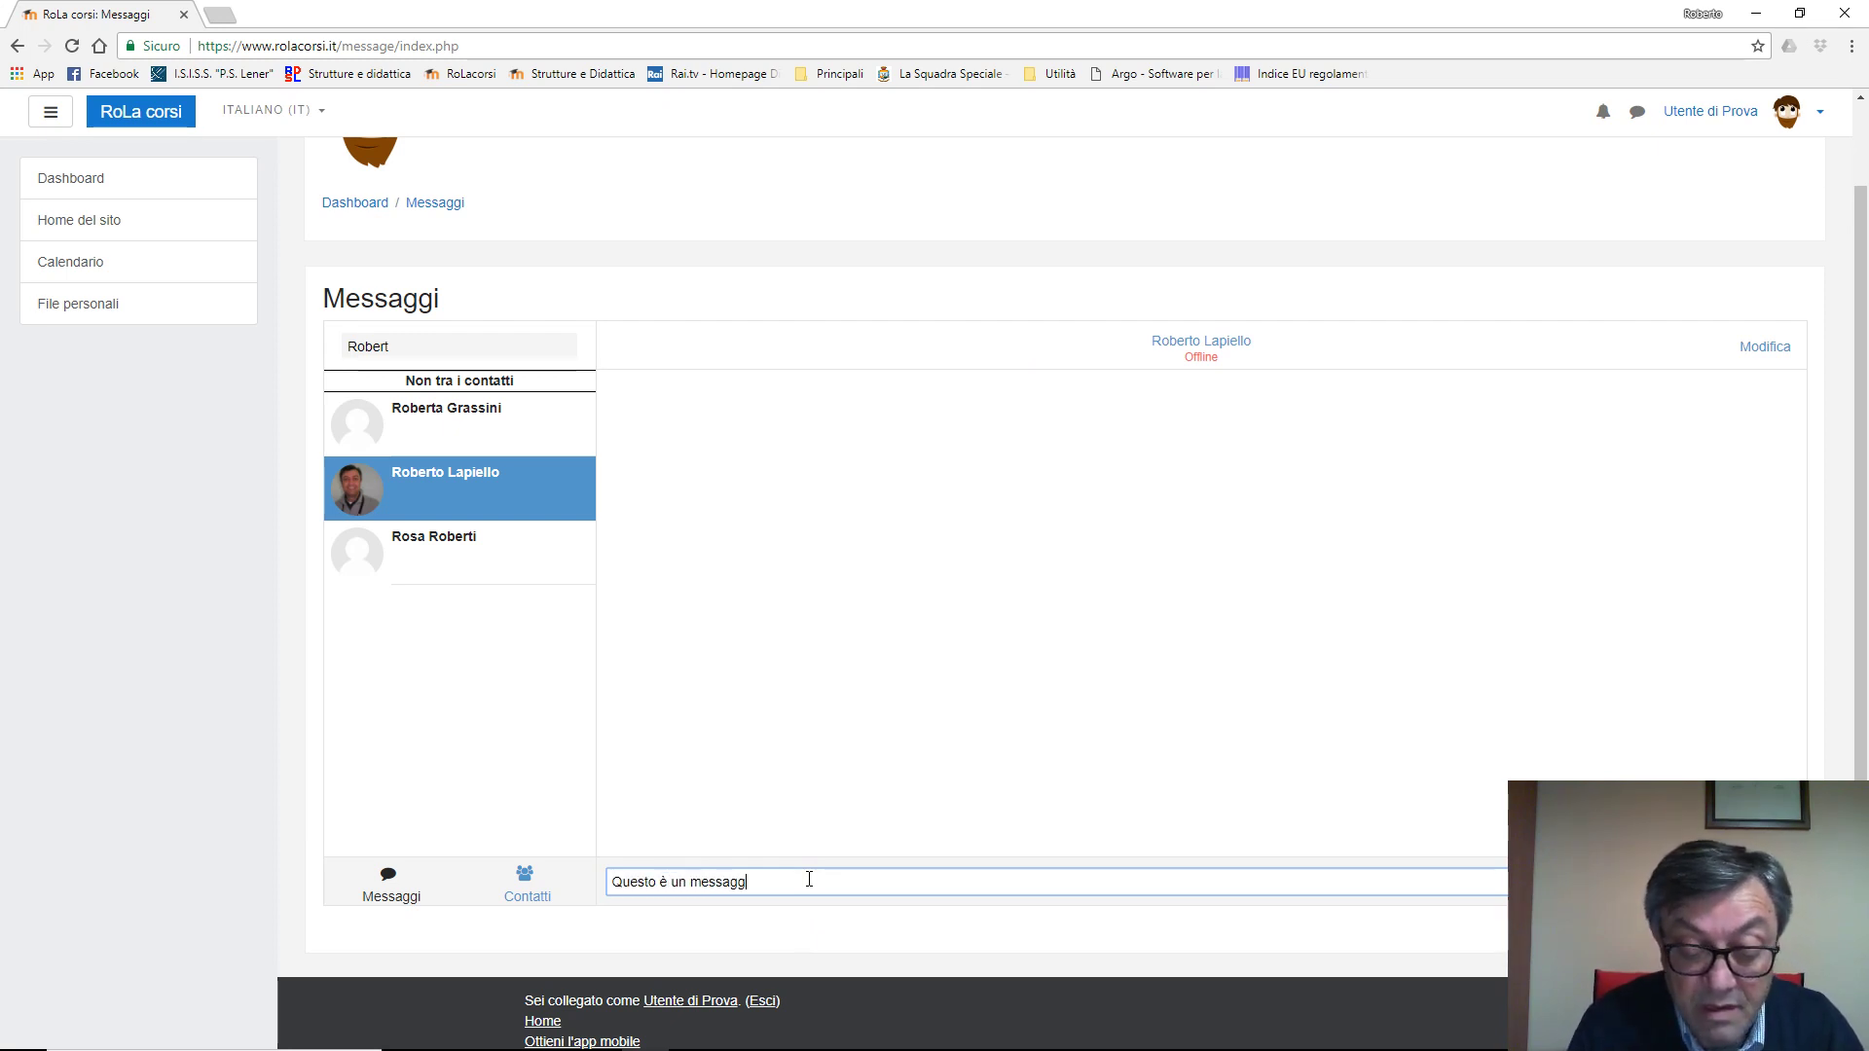
{"action": "type", "text": " personale d"}
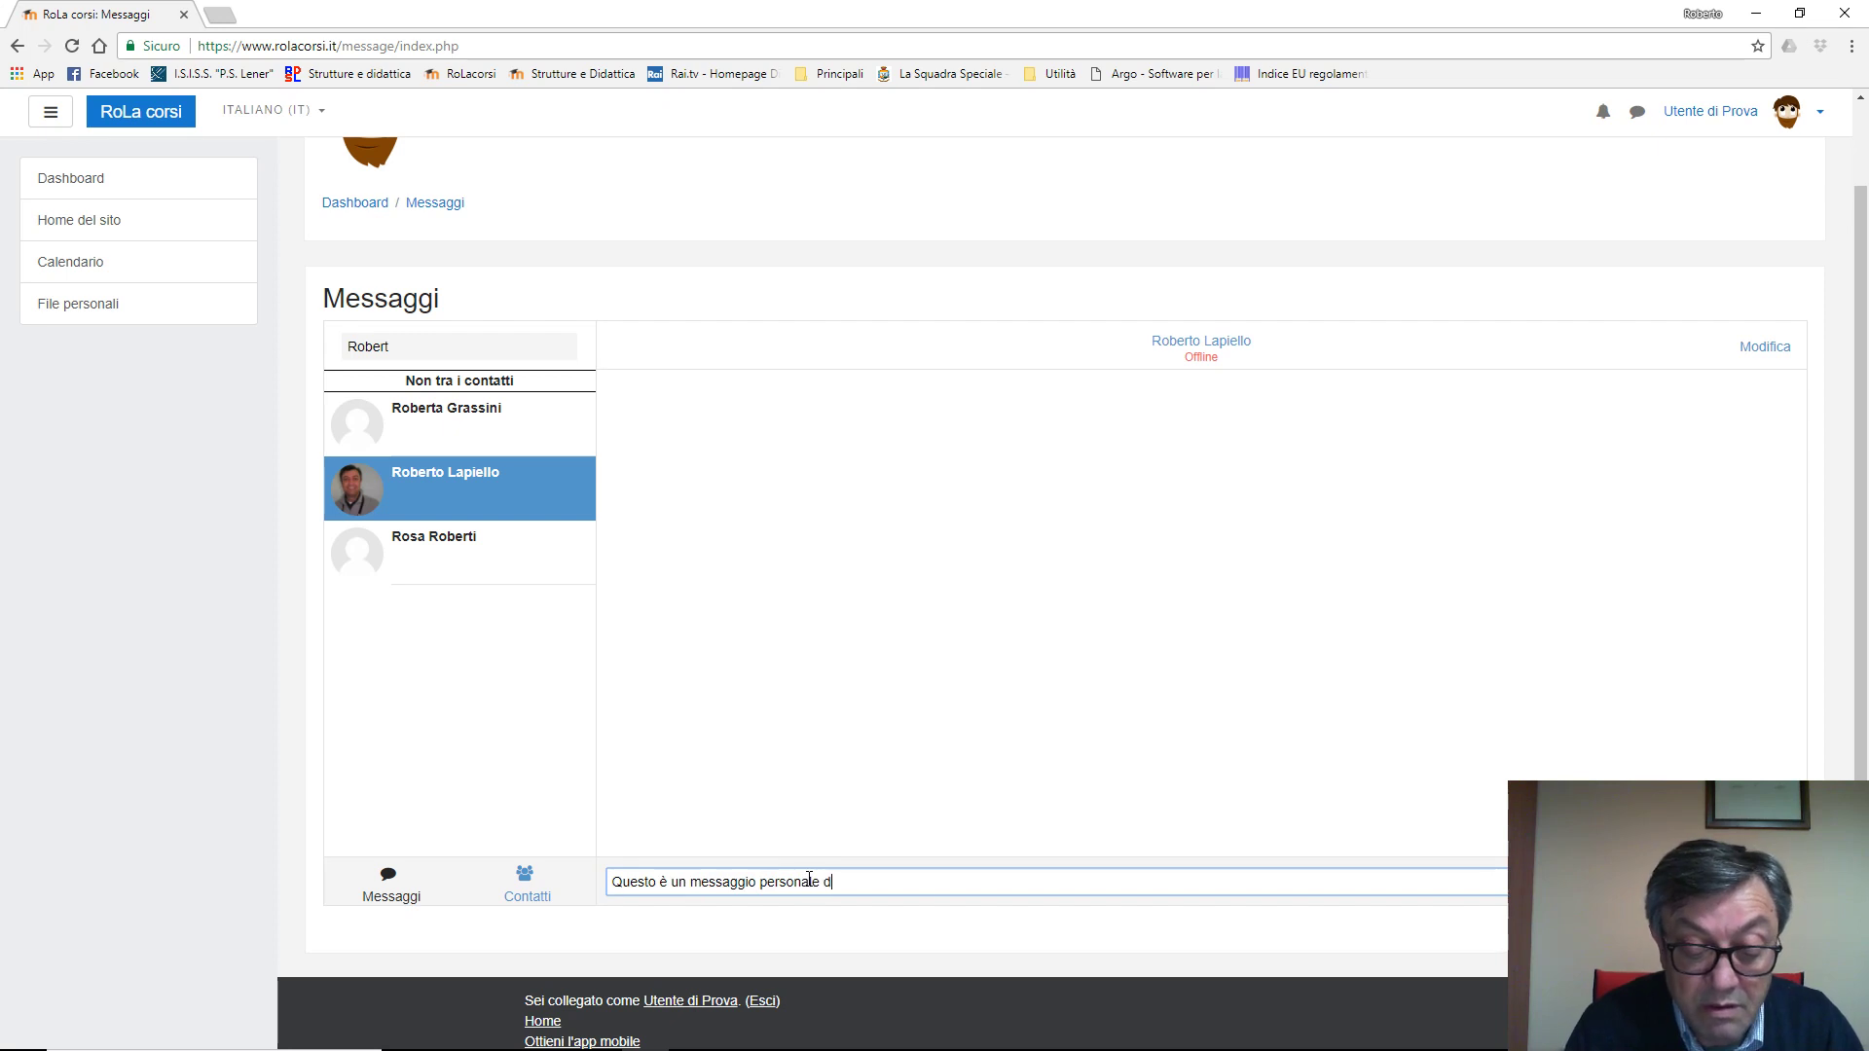
{"action": "type", "text": "i esempio"}
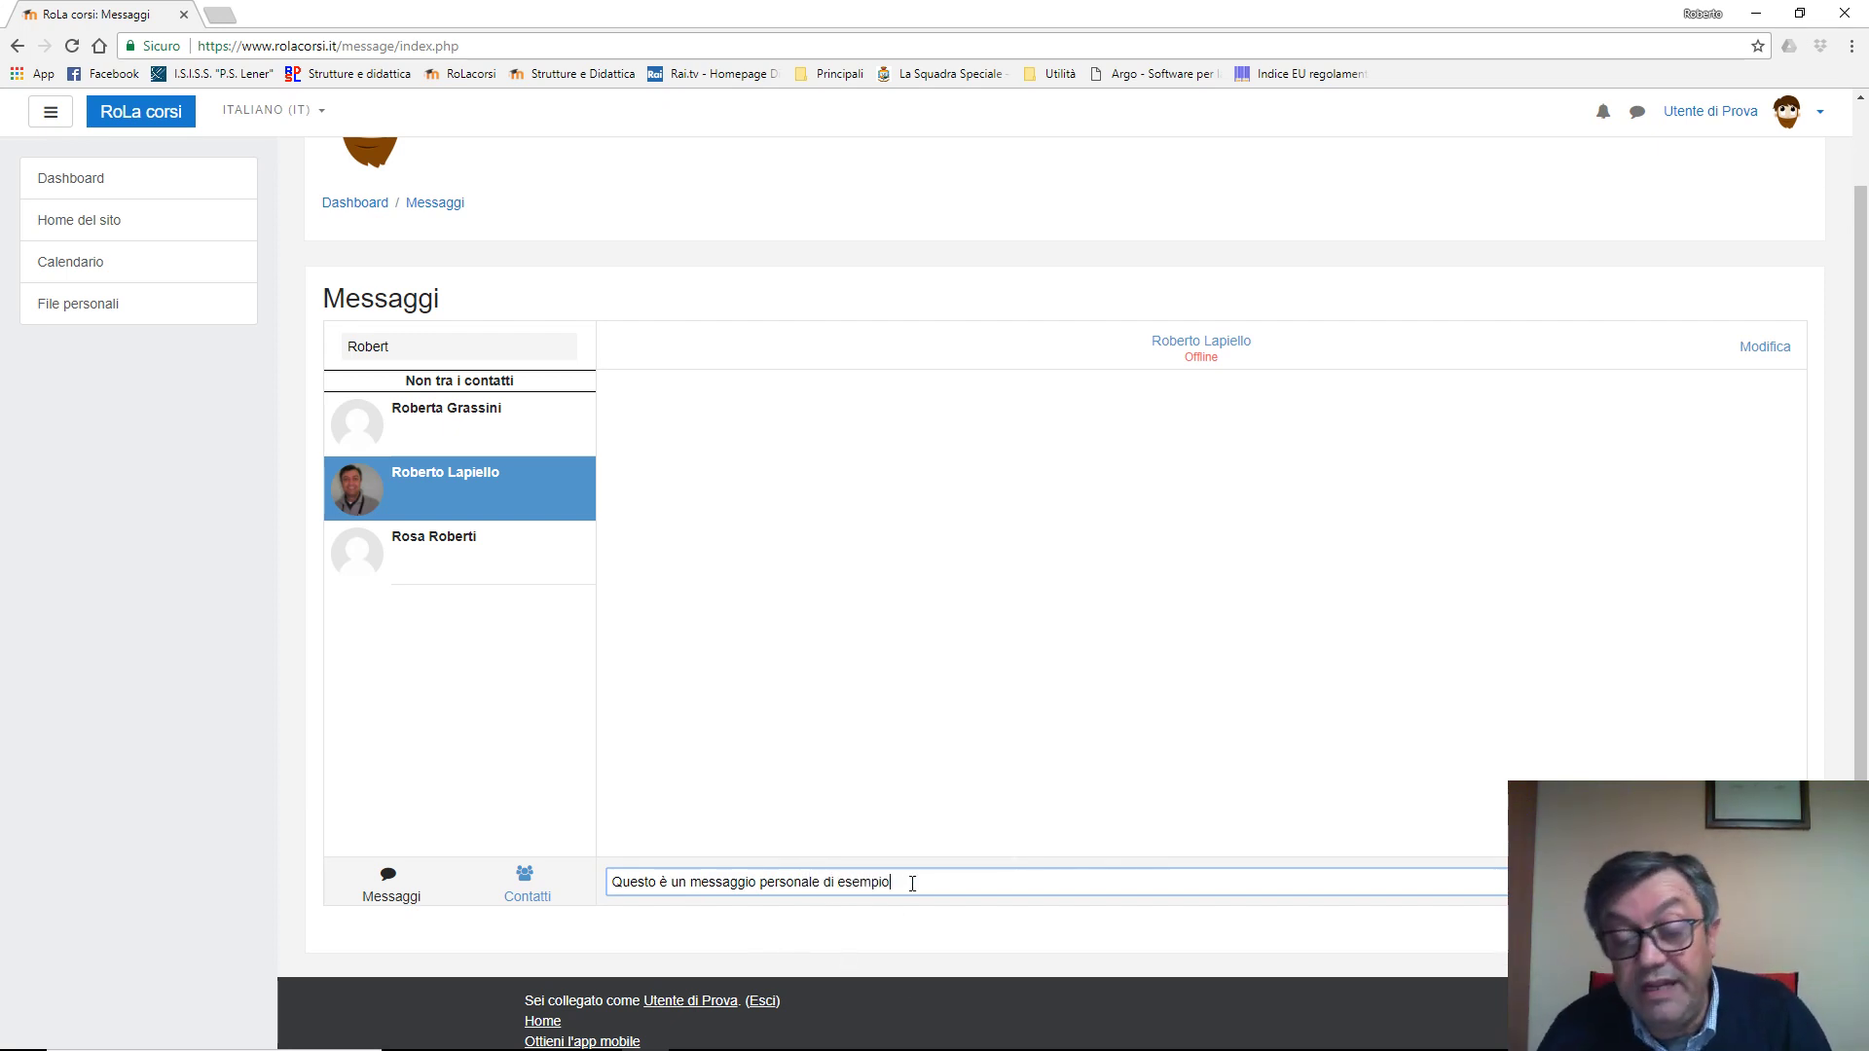
{"action": "key", "text": "Return"}
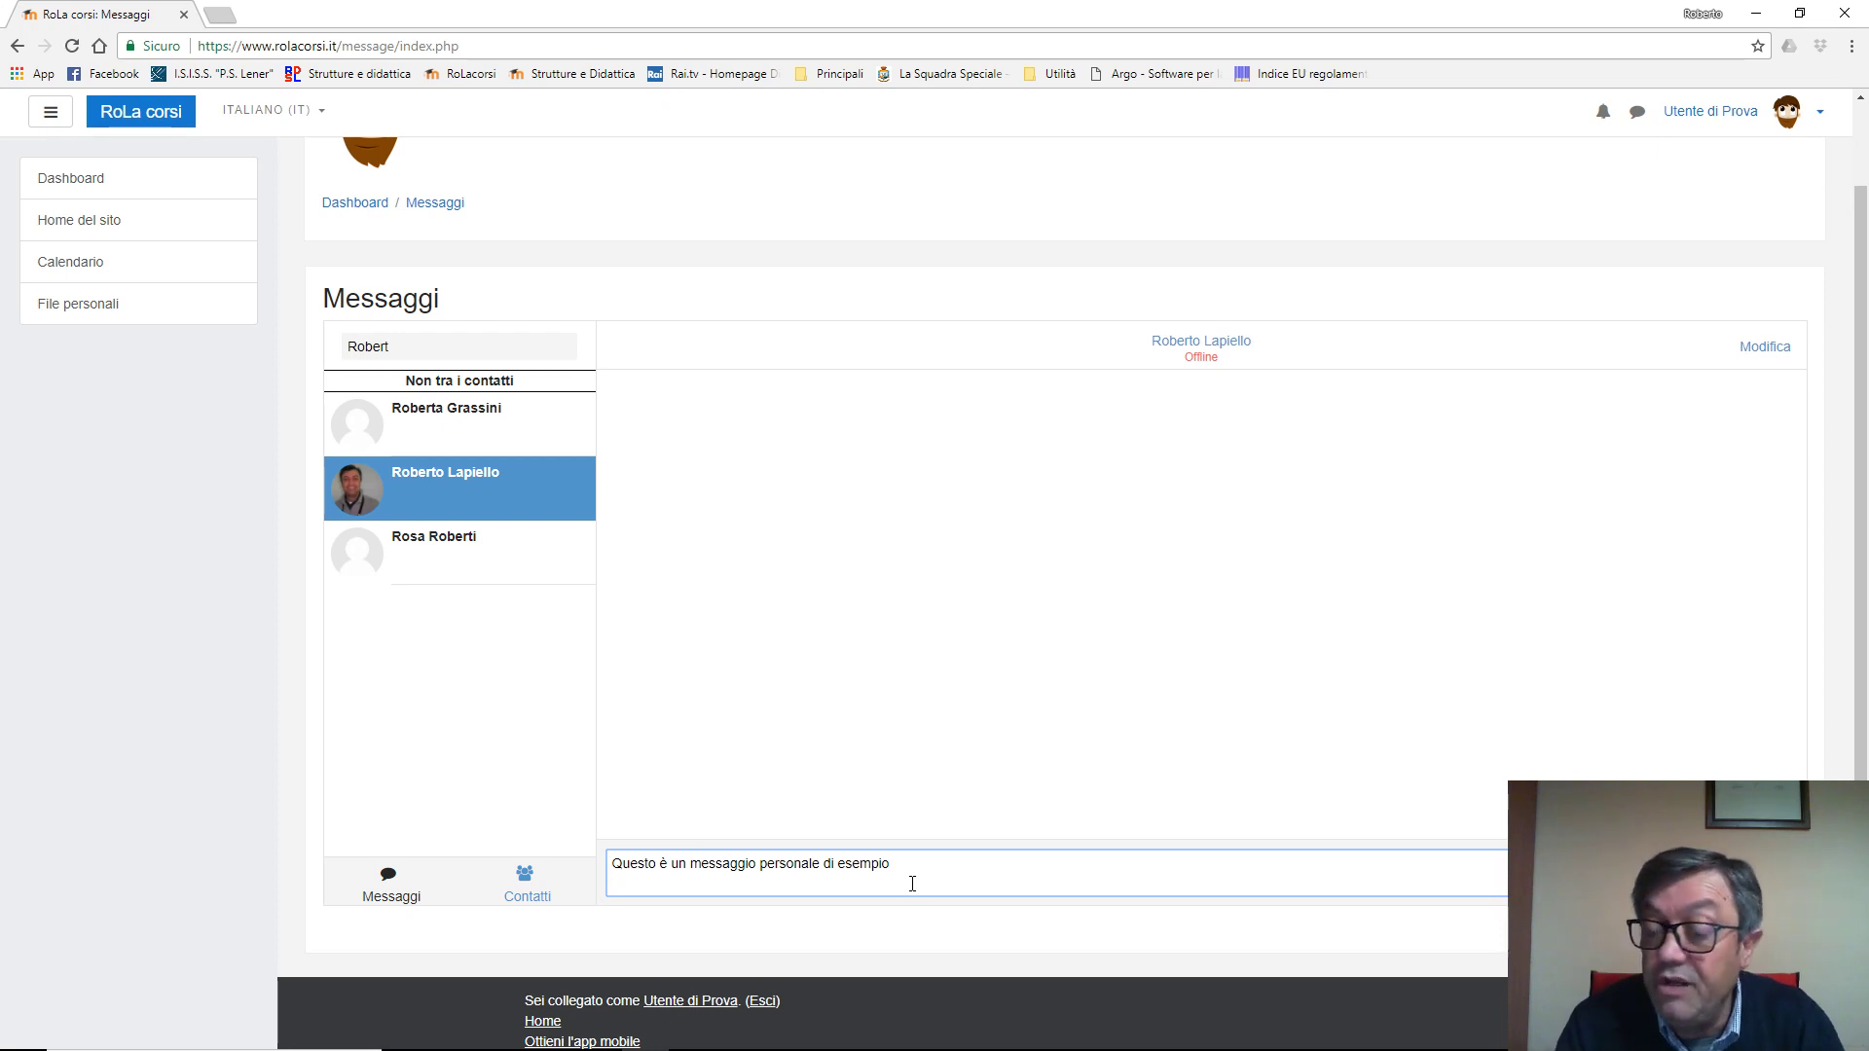
{"action": "type", "text": "dddd"}
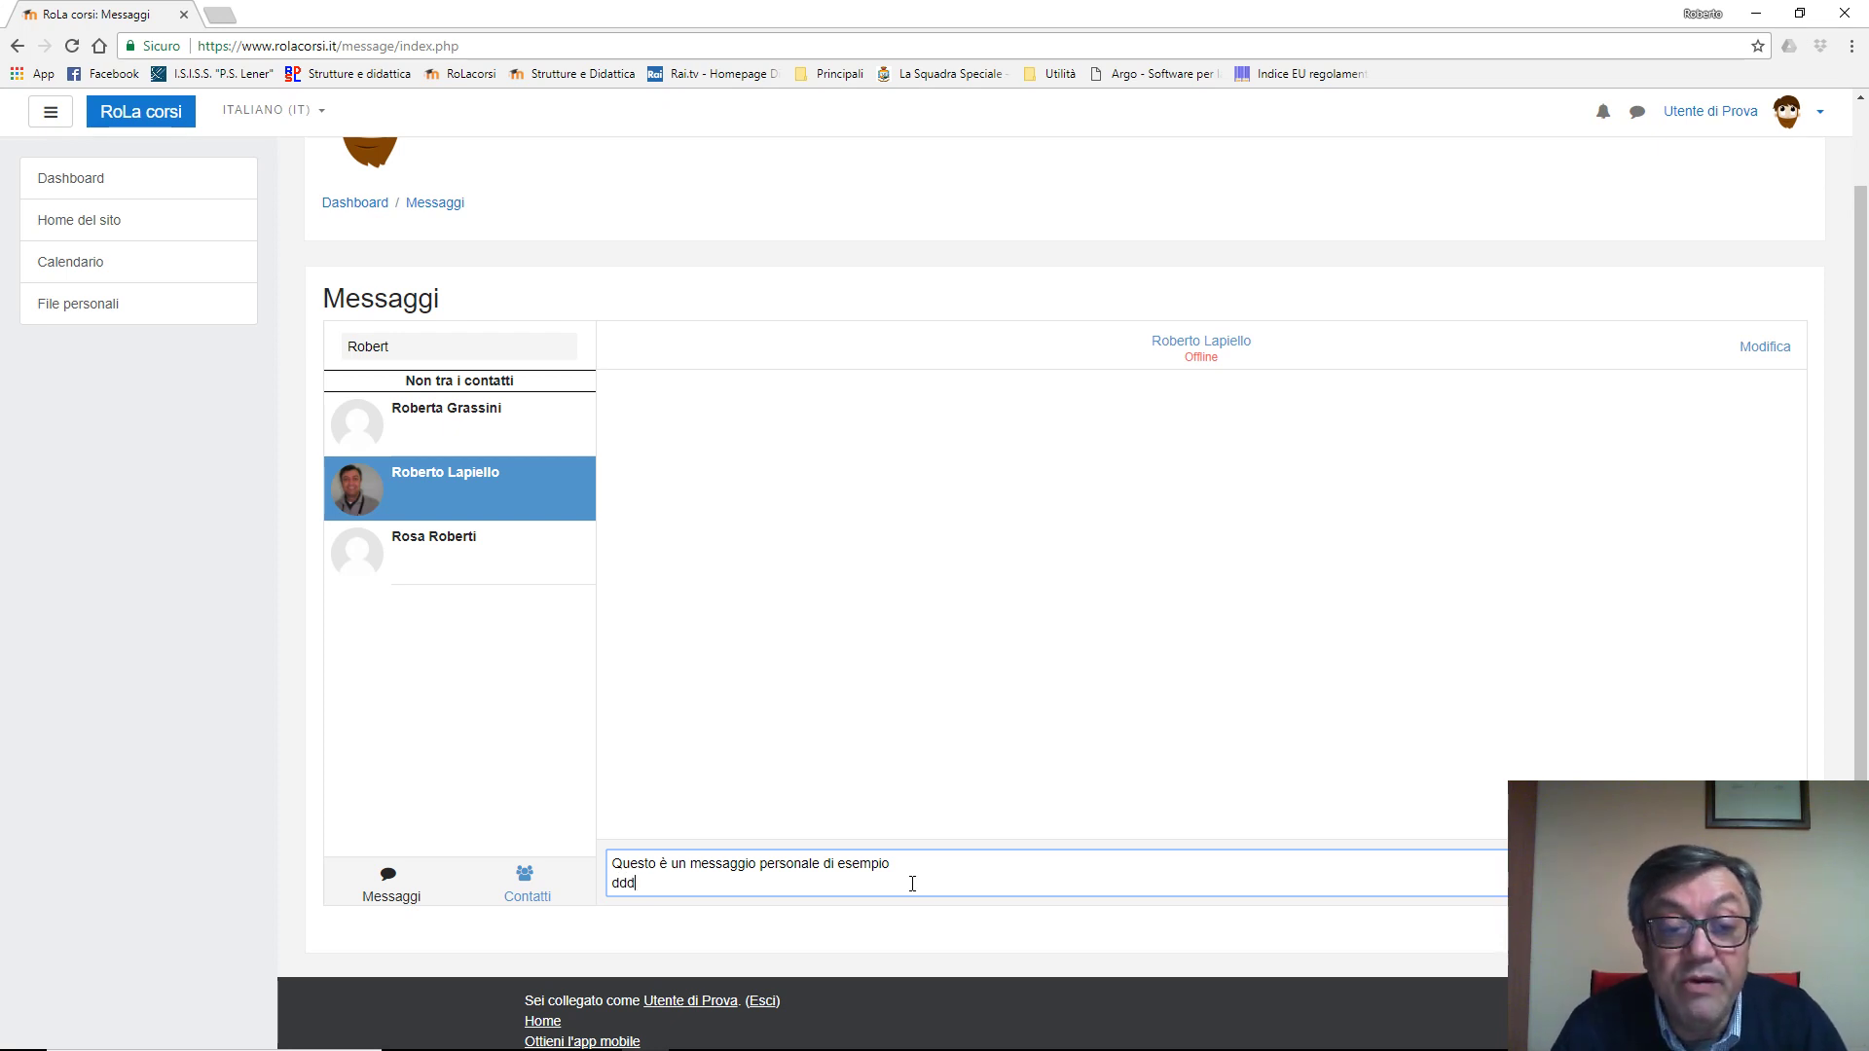
{"action": "key", "text": "Return"}
{"action": "type", "text": "ddd"}
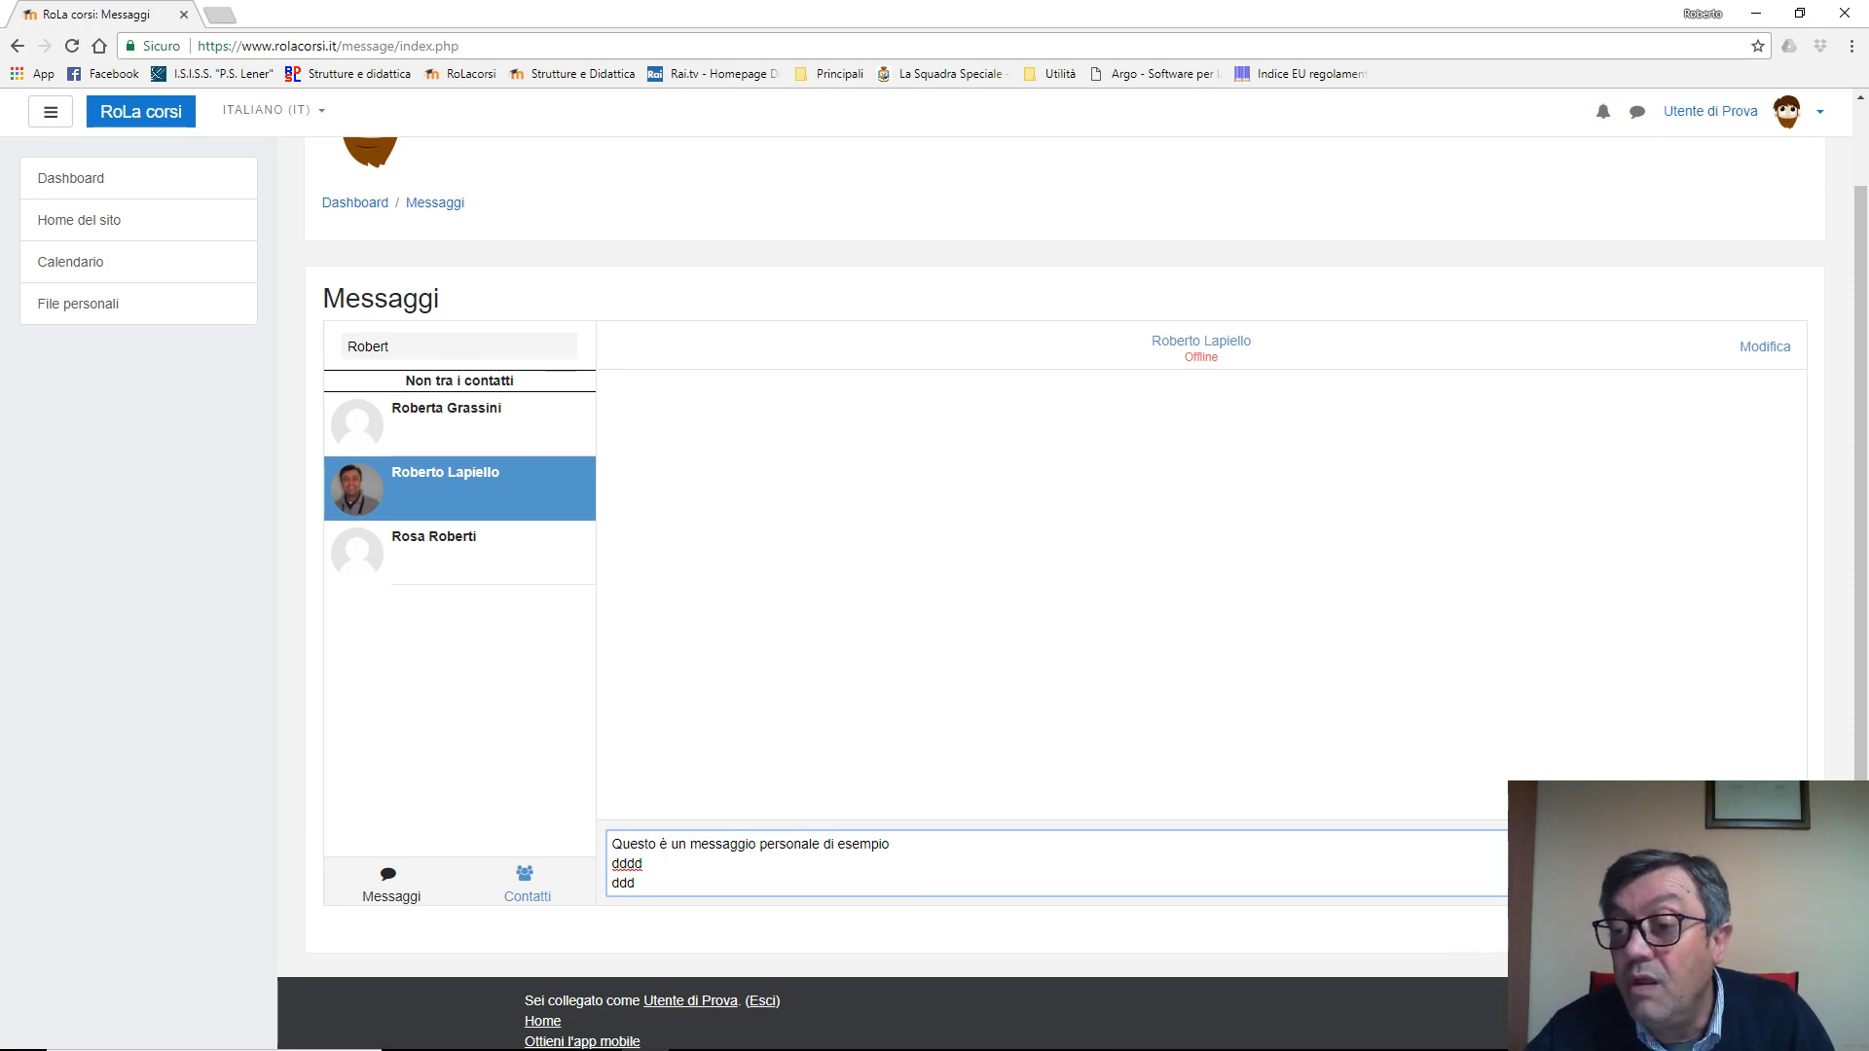
{"action": "left_click", "coordinate": [1762, 882]}
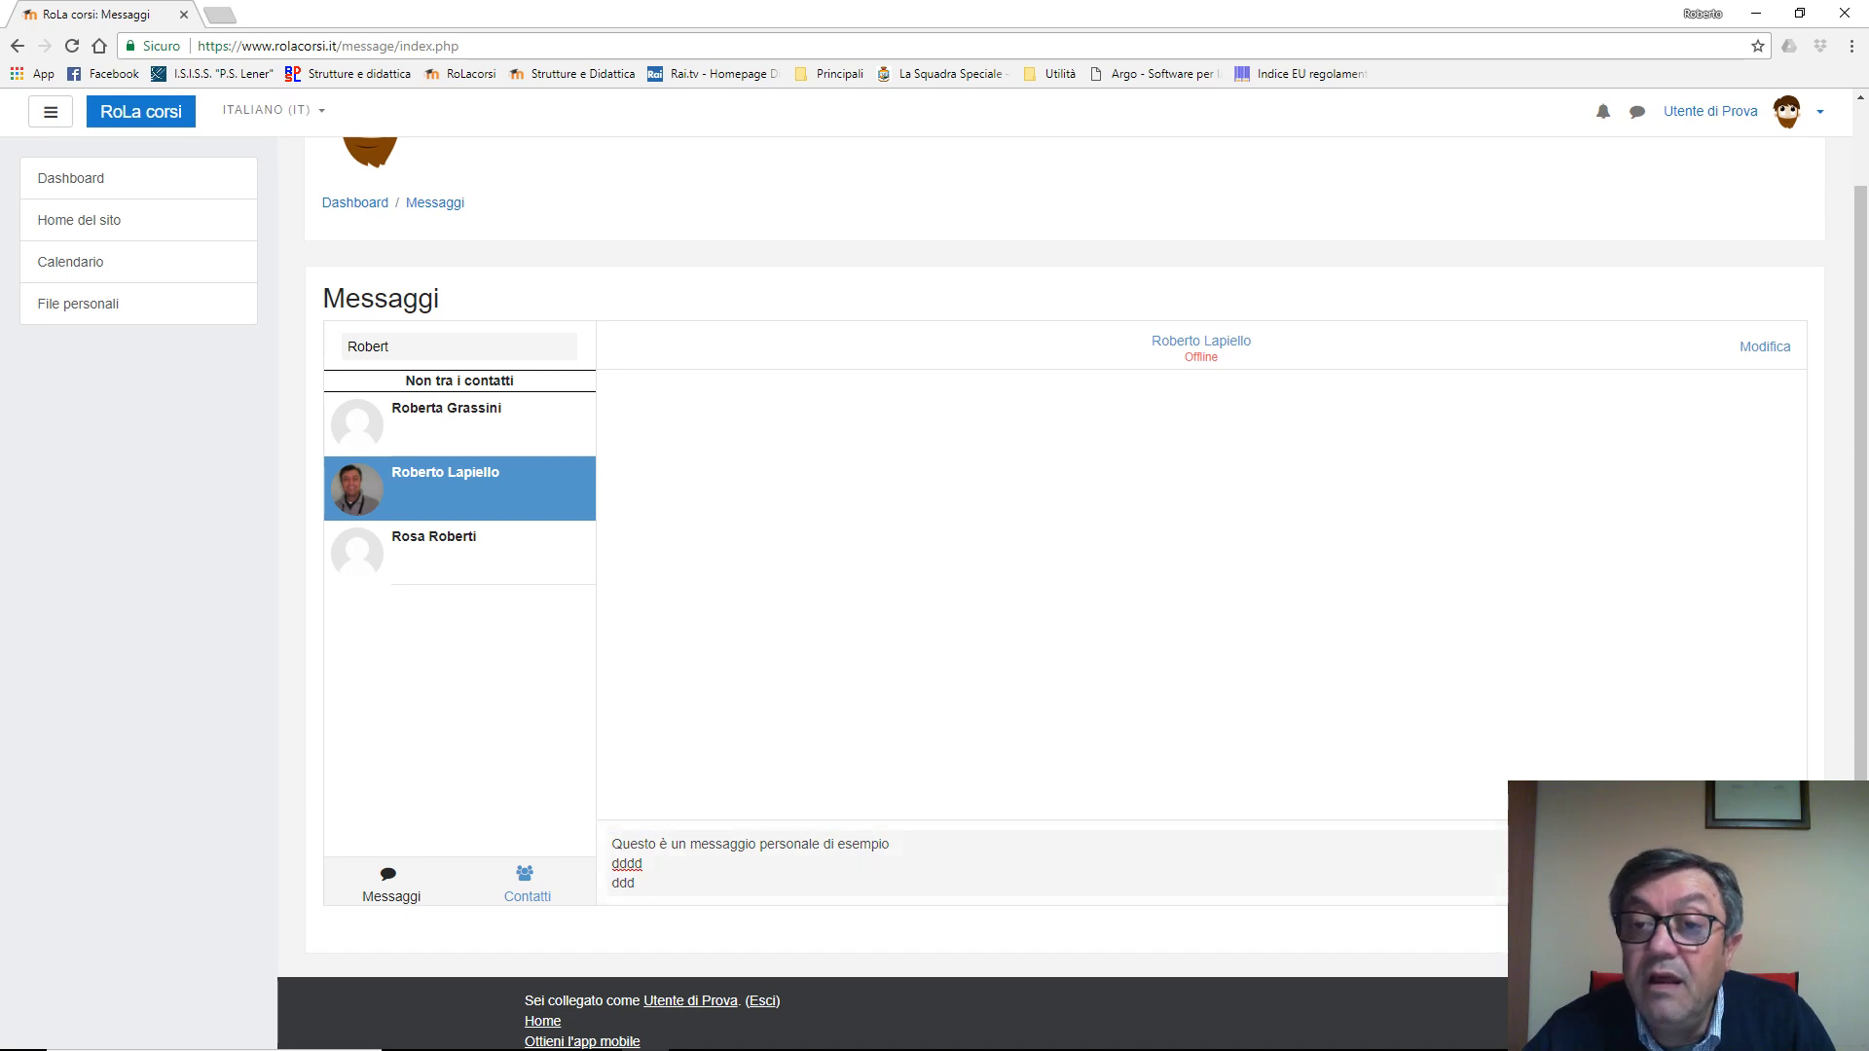